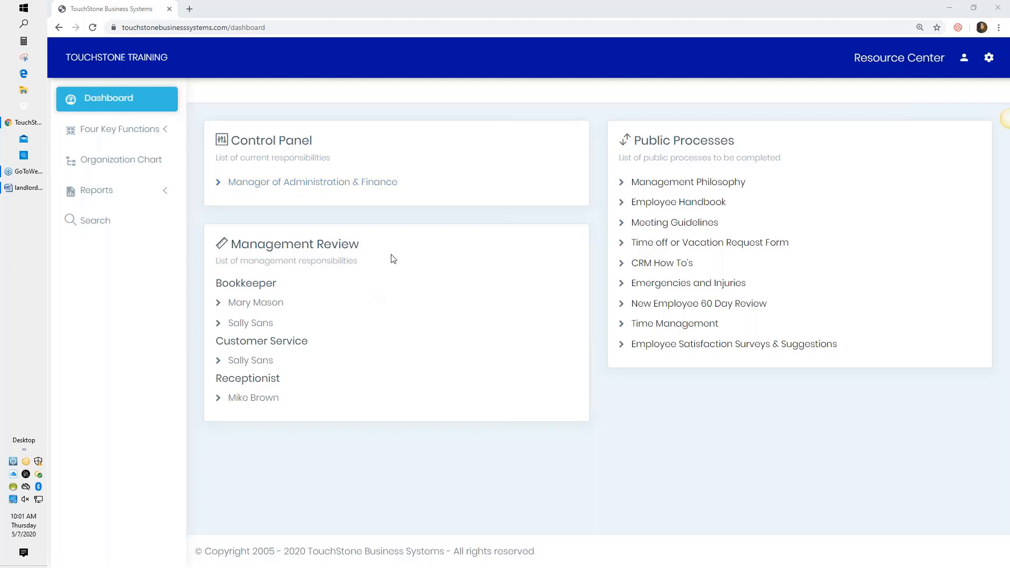
- Open the Customer Complaint Processing work plan in the Customer Complaints process of "DOING" The Business
left_click(126, 135)
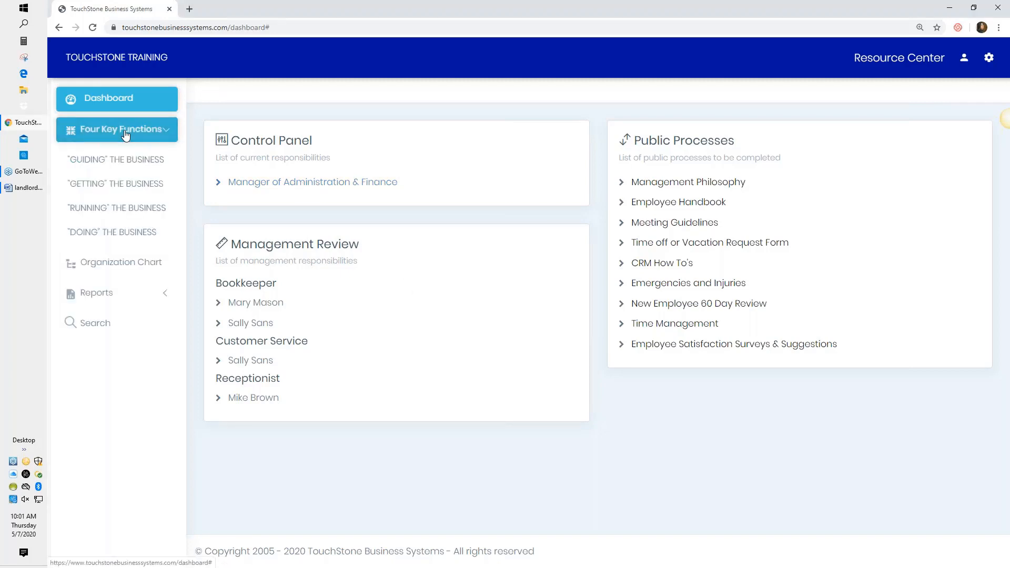
left_click(121, 238)
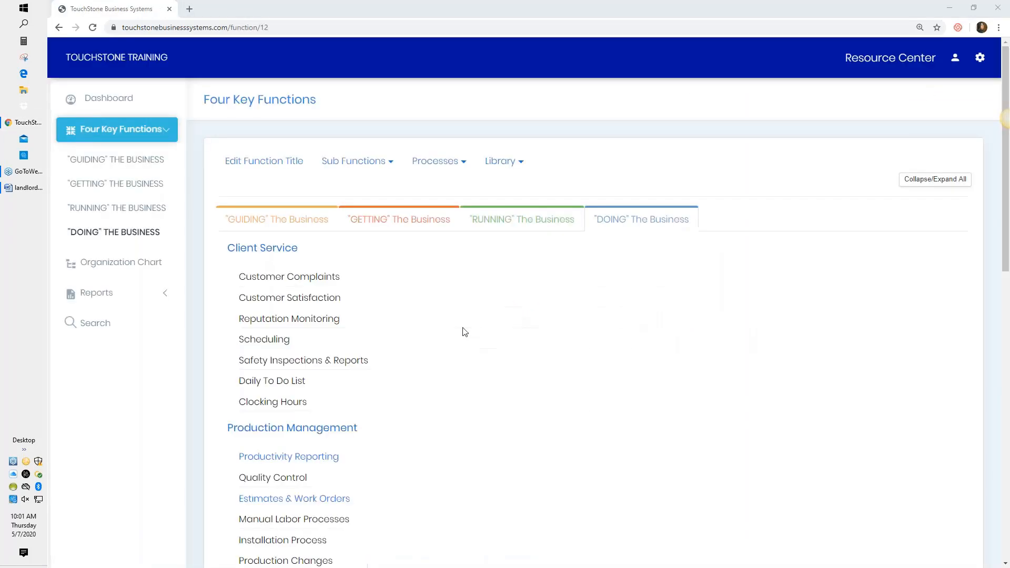
left_click(305, 277)
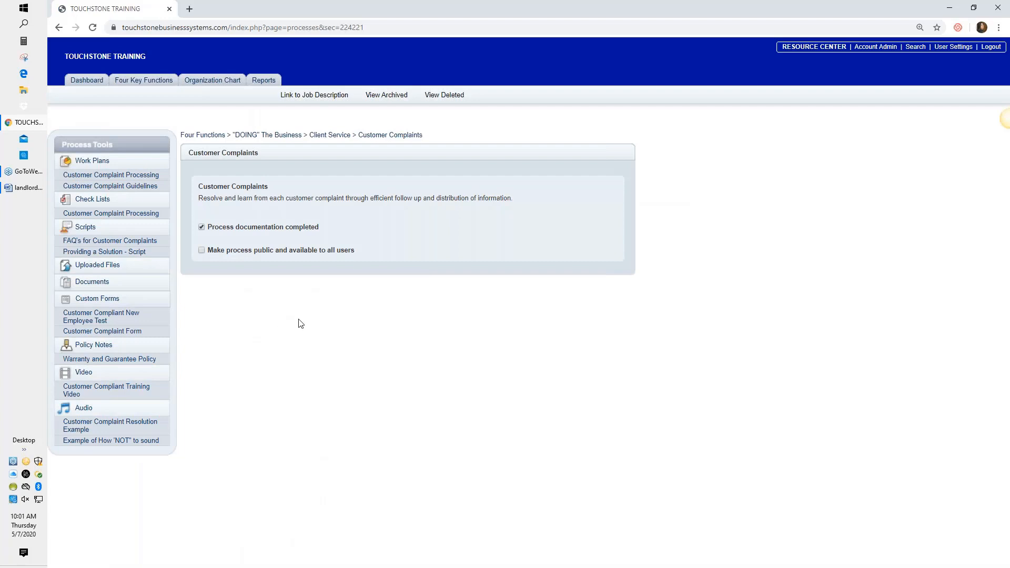
left_click(120, 176)
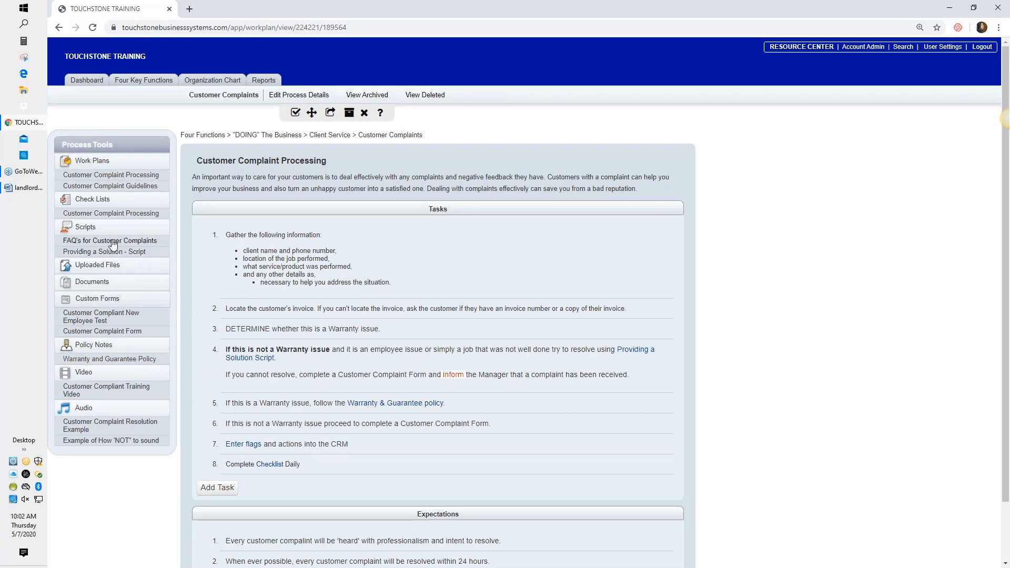
- Create a new script titled "Name of the script" in the Customer Complaints process
left_click(86, 231)
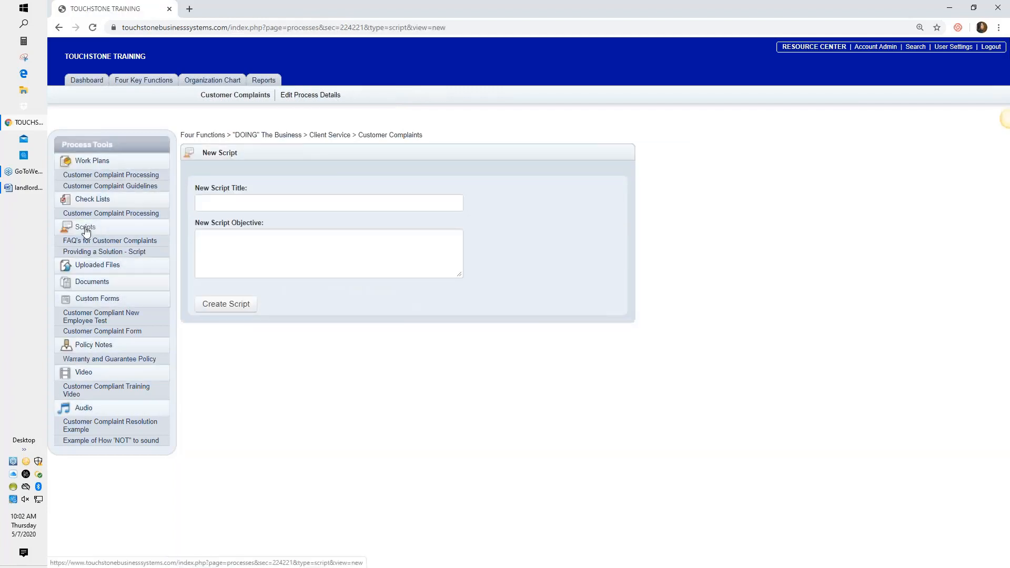
left_click(200, 205)
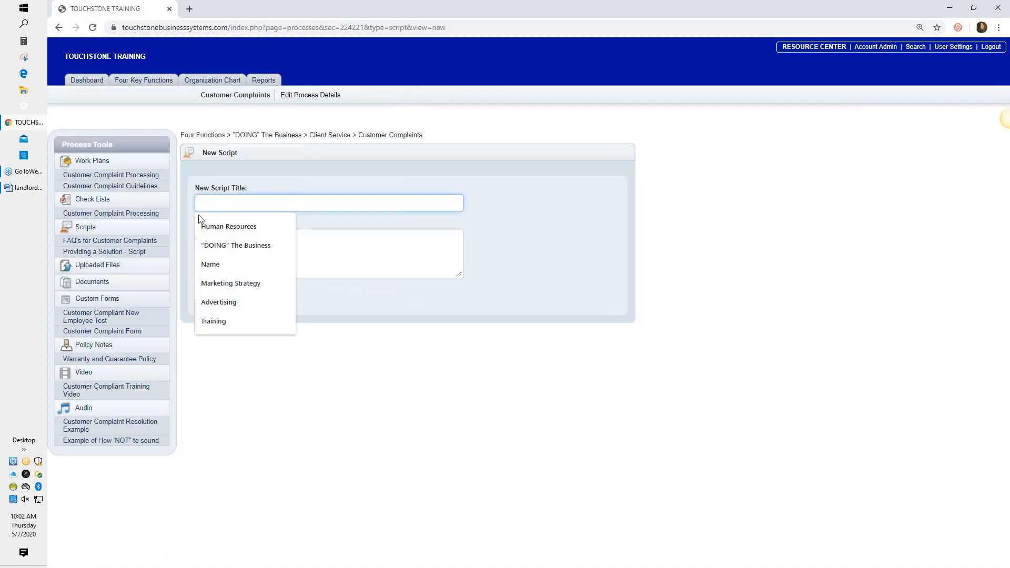
type("Name of the ")
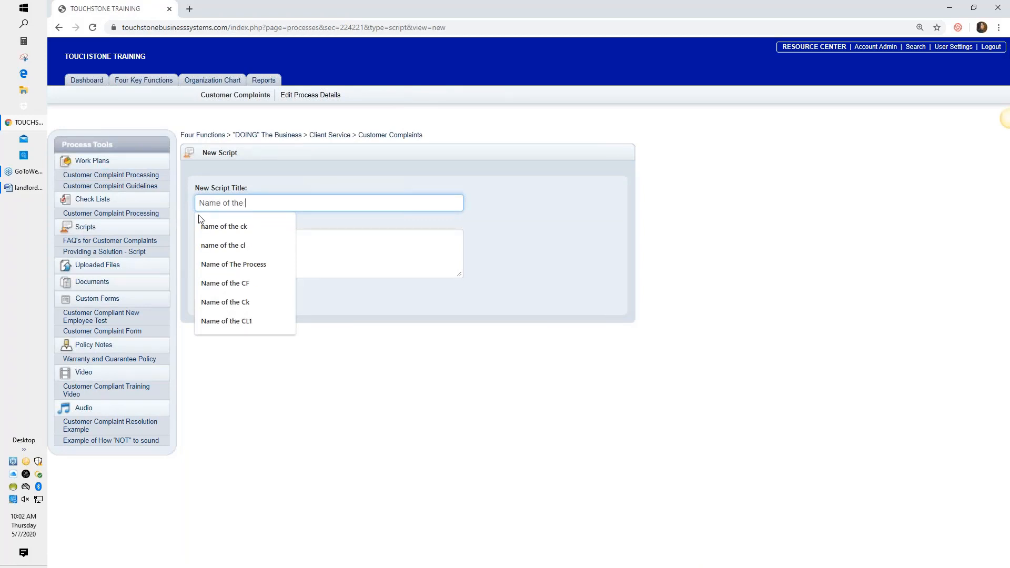
type("script")
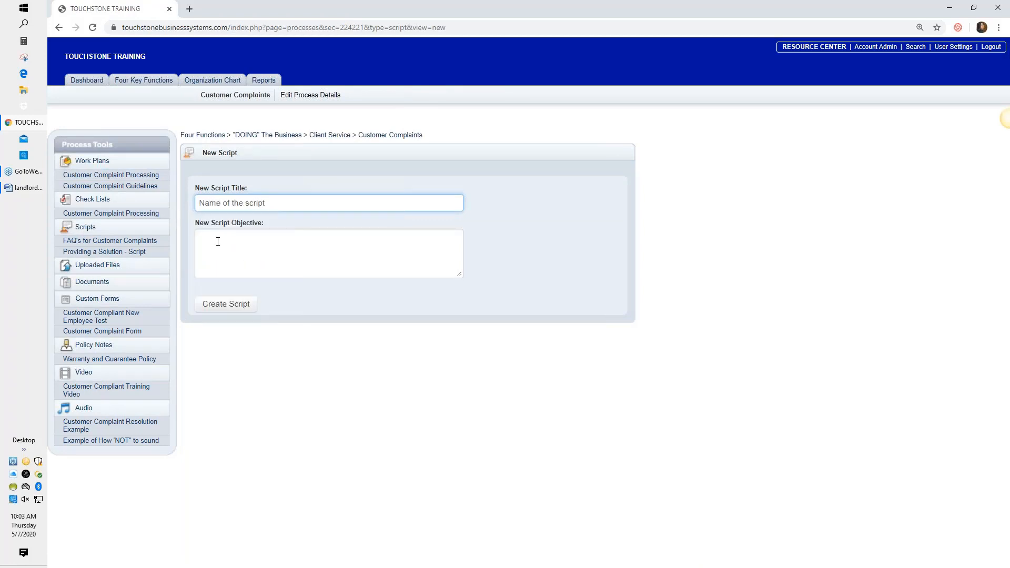
left_click(227, 314)
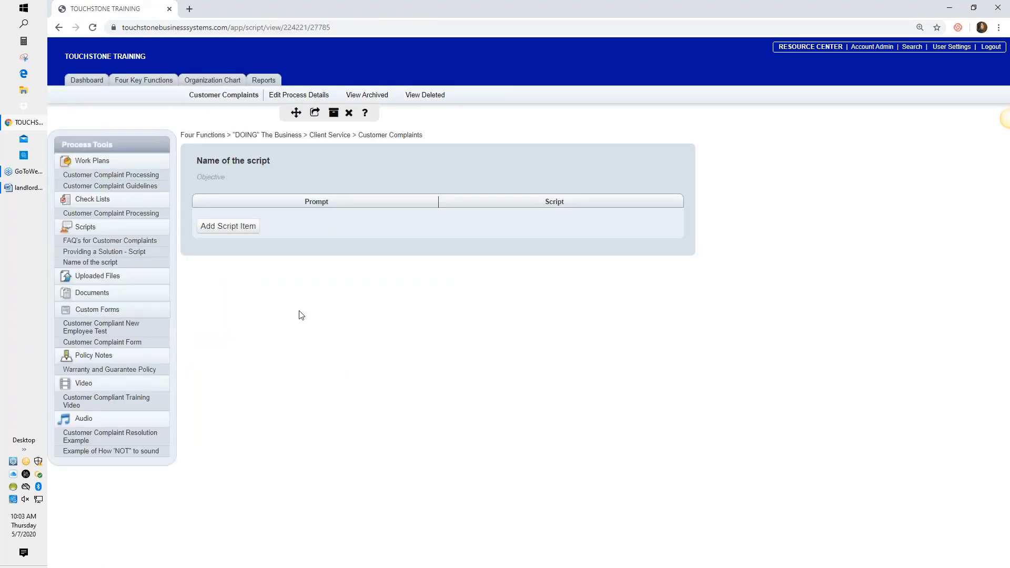
- Set the new script's objective to "the purpose" and save it
left_click(211, 179)
type("t")
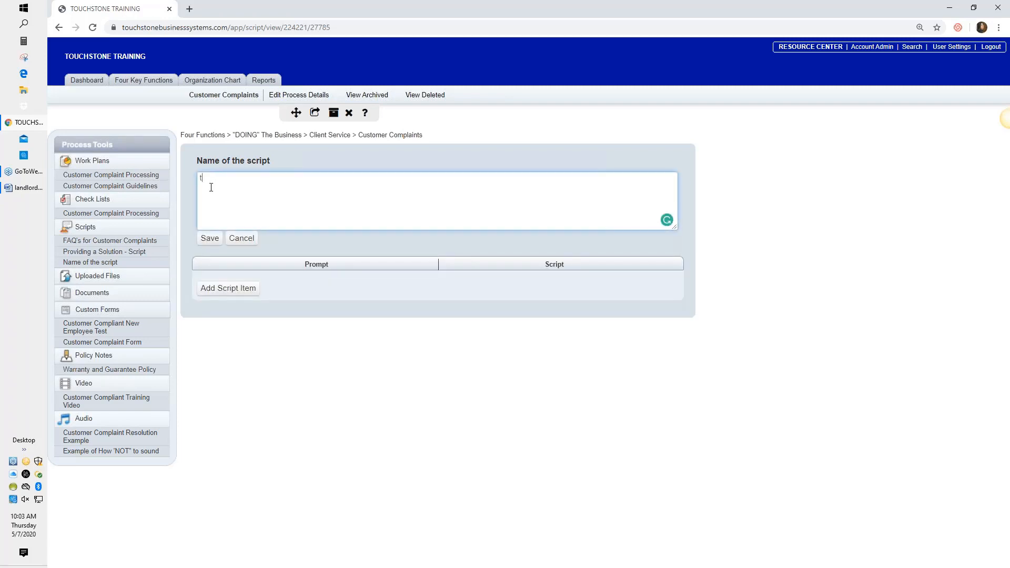
type("he purpose")
left_click(209, 238)
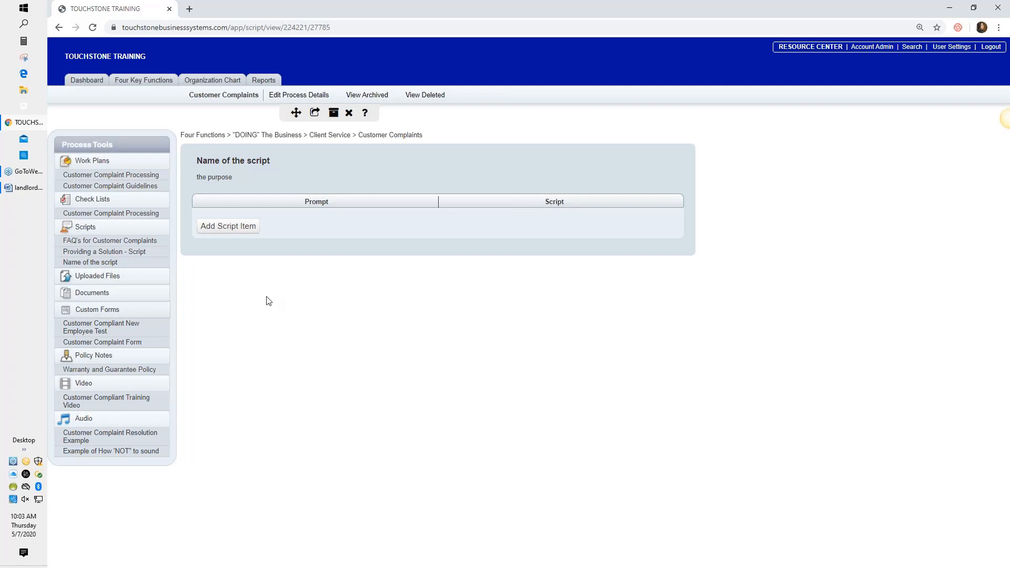
- Add a script item with the prompt "greeting" and the script text "hello how may help you", saving both
left_click(228, 226)
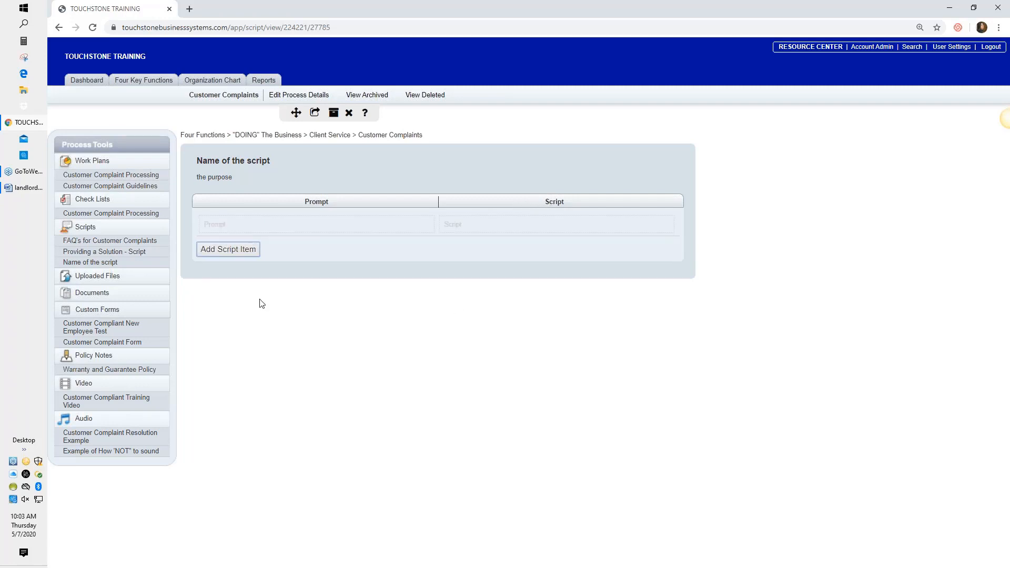
left_click(224, 225)
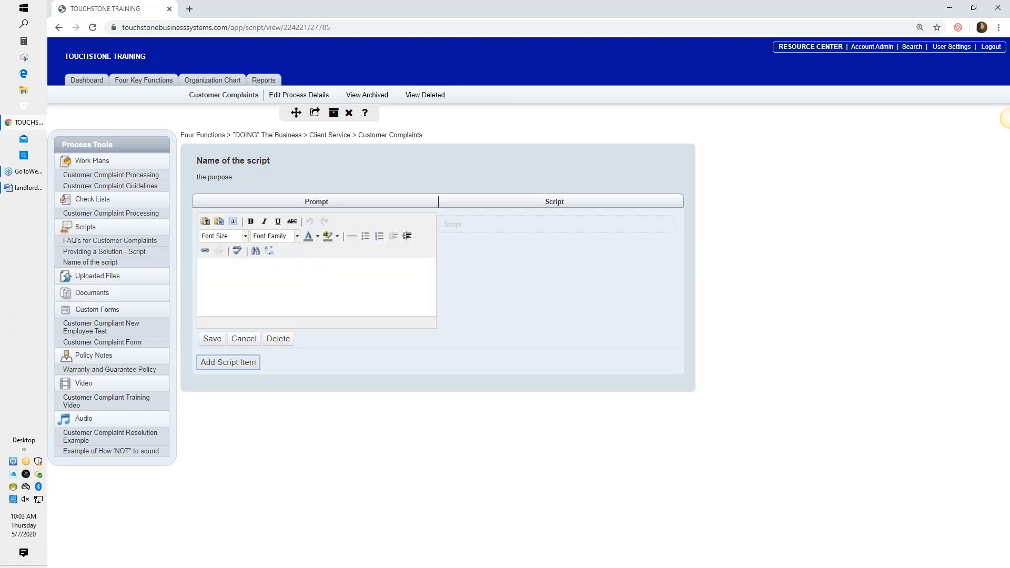
left_click(219, 275)
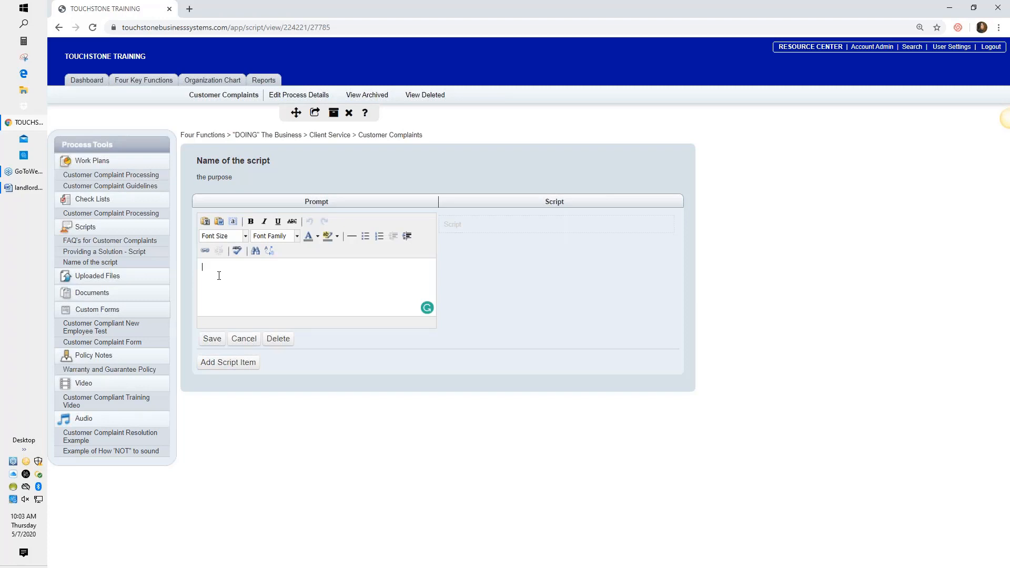
type("greeting")
left_click(212, 338)
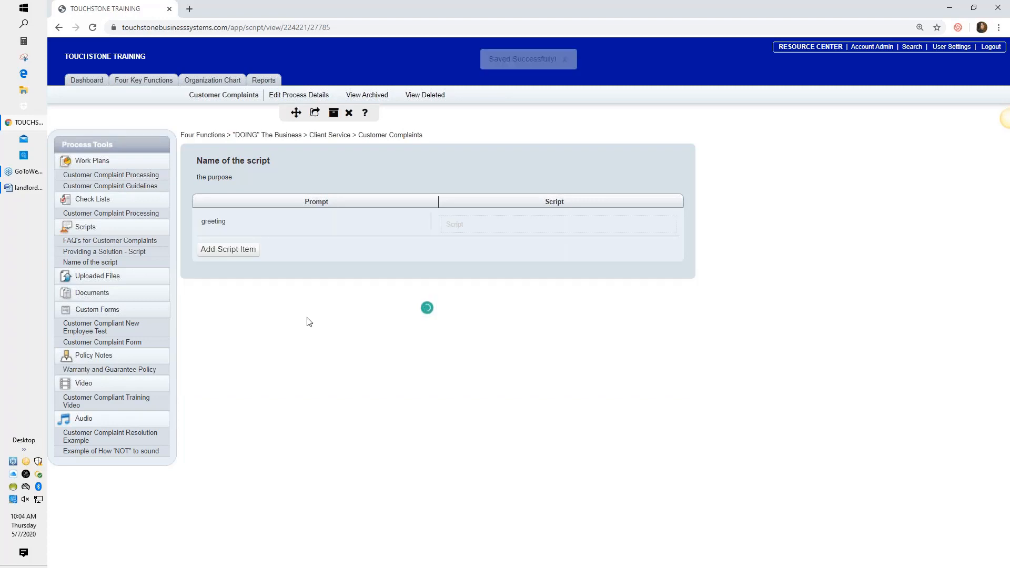
left_click(473, 222)
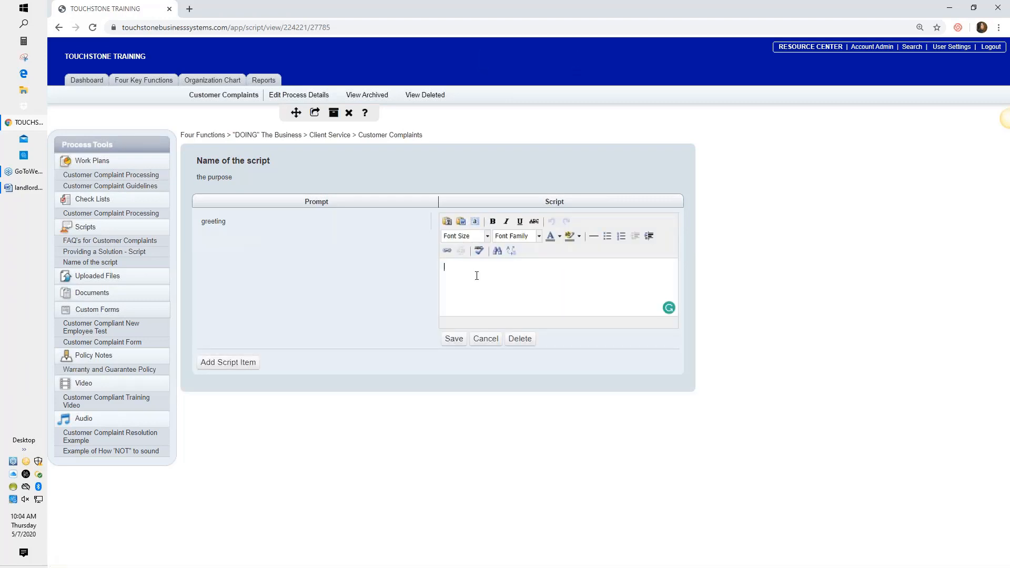
type("hello how may help you")
left_click(454, 338)
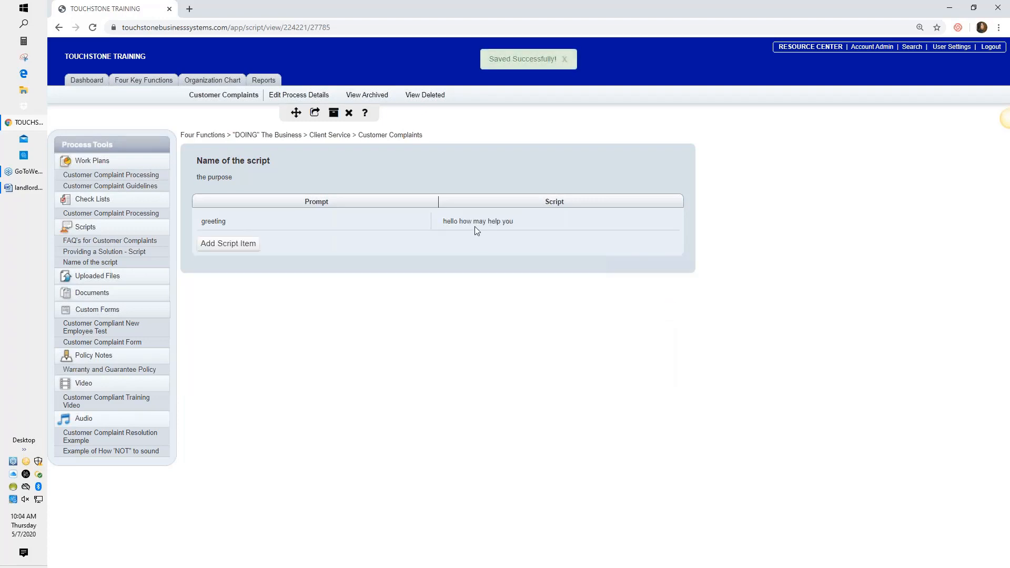
- Add a second script item with the prompt "question" and the script text "answer", saving both
left_click(239, 243)
left_click(237, 243)
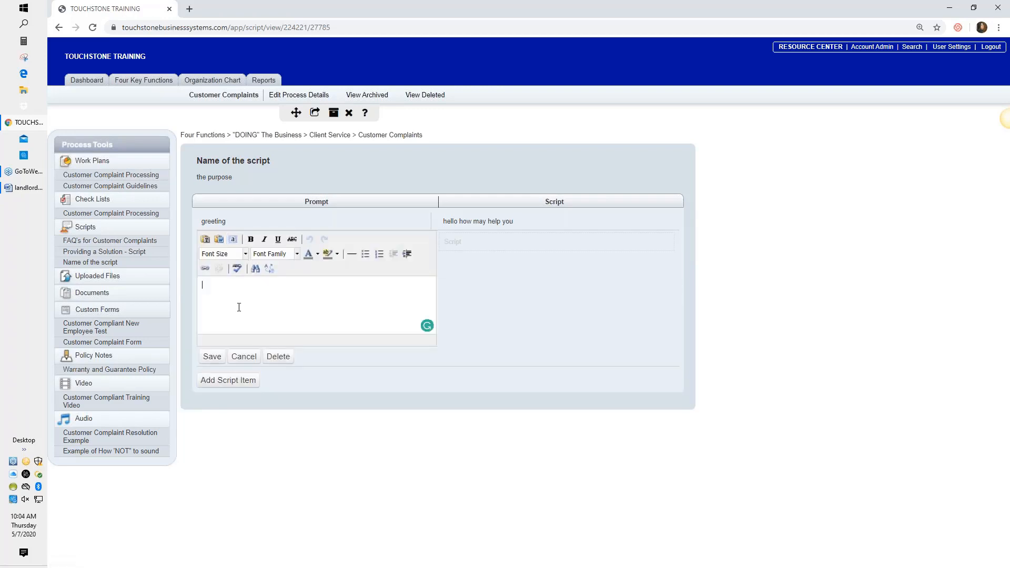
type("question")
left_click(210, 357)
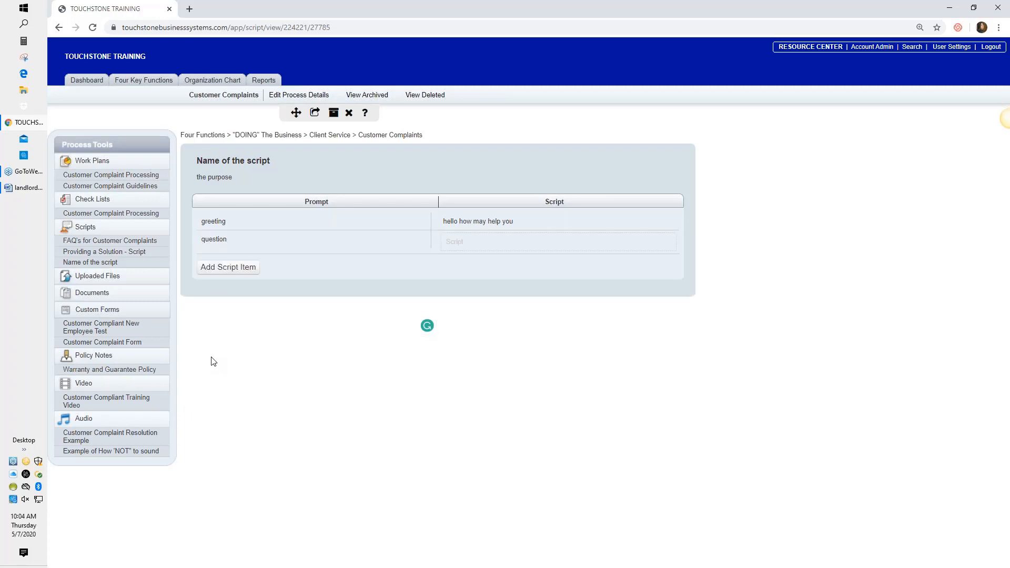
left_click(465, 242)
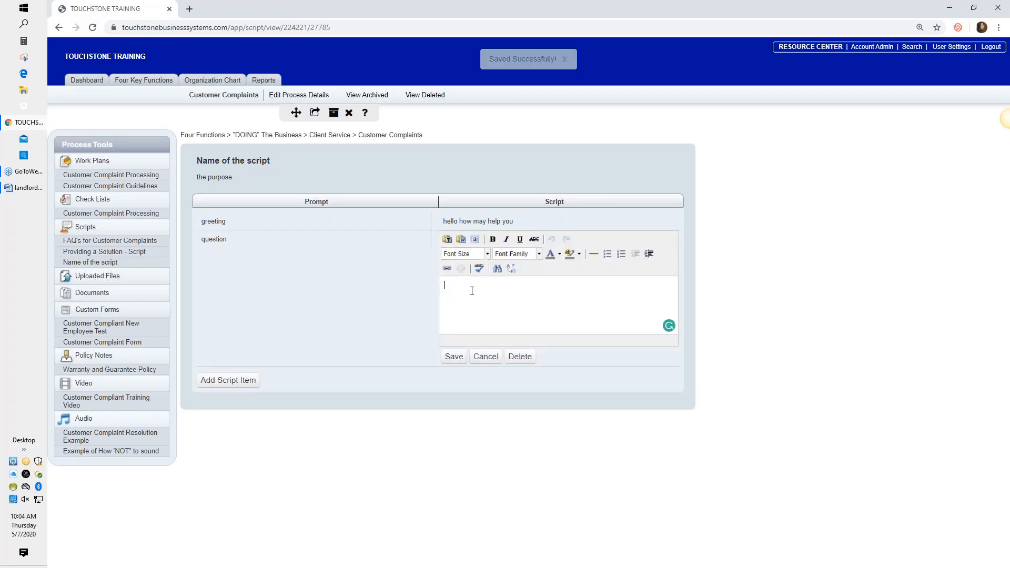
type("amnswe")
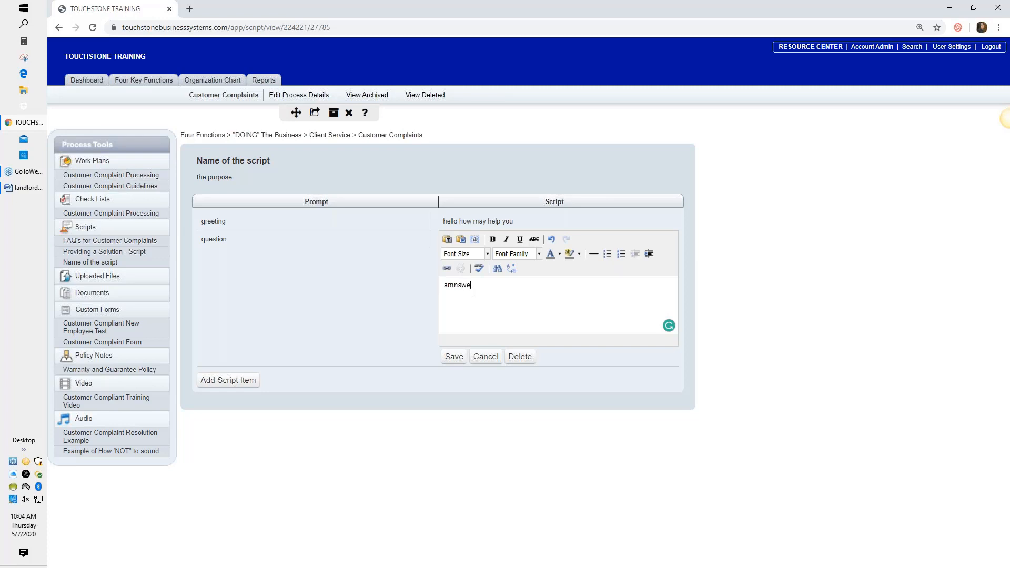
type("r")
left_click(453, 285)
key("BackSpace")
left_click(453, 356)
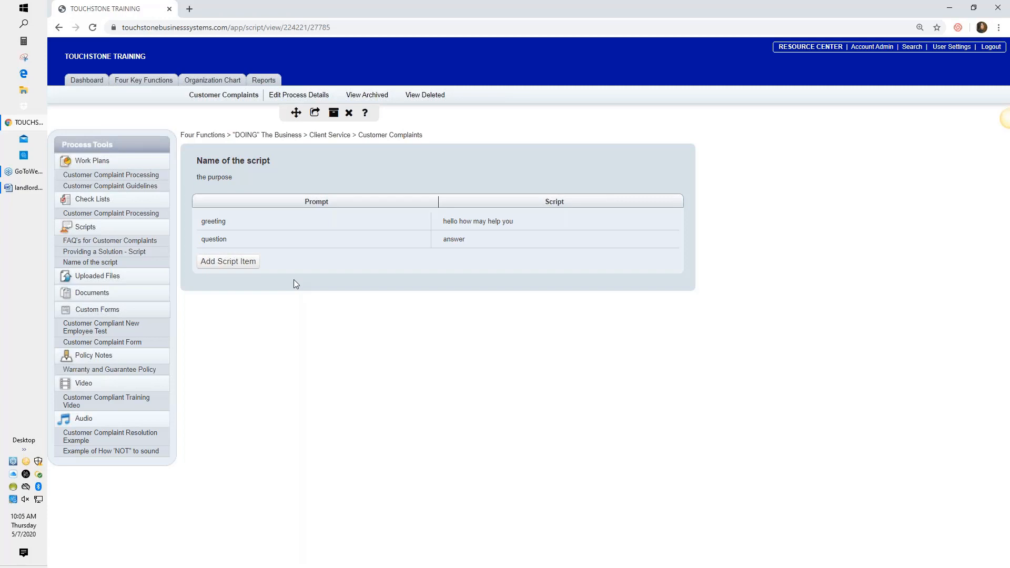
- Add a third script item, open its prompt for editing and cancel, leaving the item blank
left_click(230, 266)
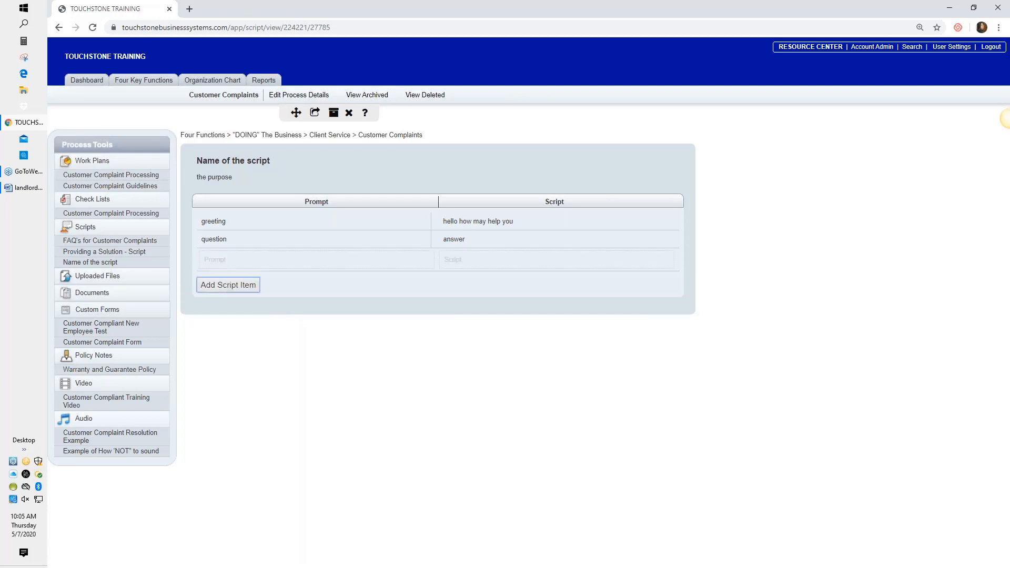
left_click(230, 260)
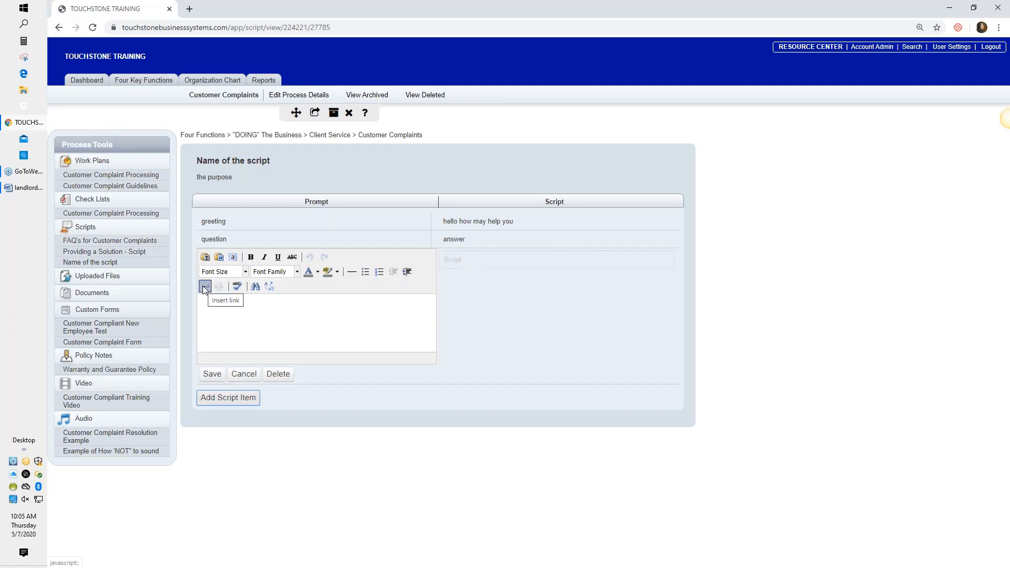
left_click(244, 375)
left_click(578, 96)
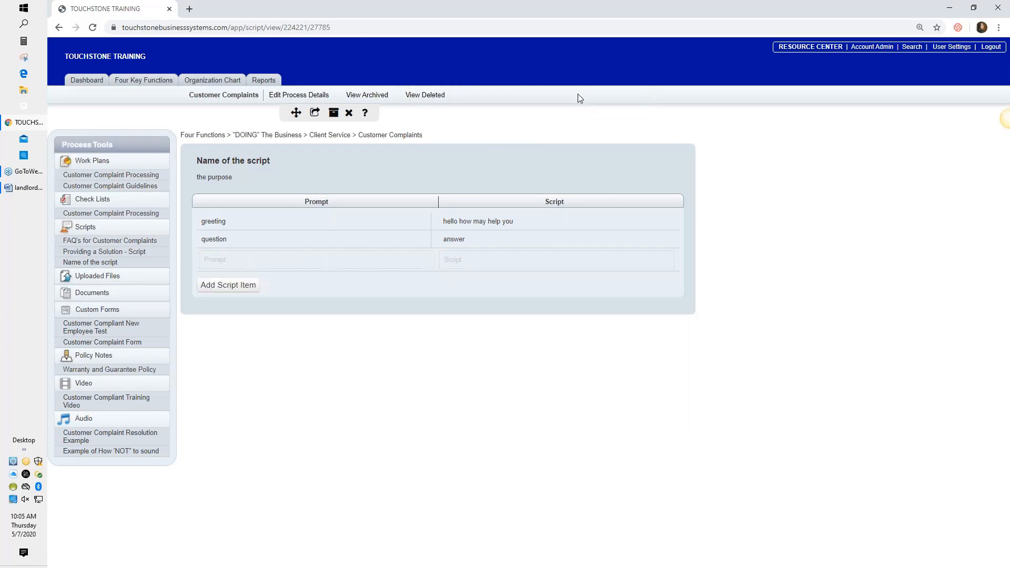
- Move the question item above the greeting item, and reorder the scripts so Providing a Solution precedes FAQ's for Customer Complaints
mouse_move(409, 240)
left_mouse_down()
mouse_move(412, 215)
mouse_move(415, 252)
mouse_move(412, 236)
left_mouse_up()
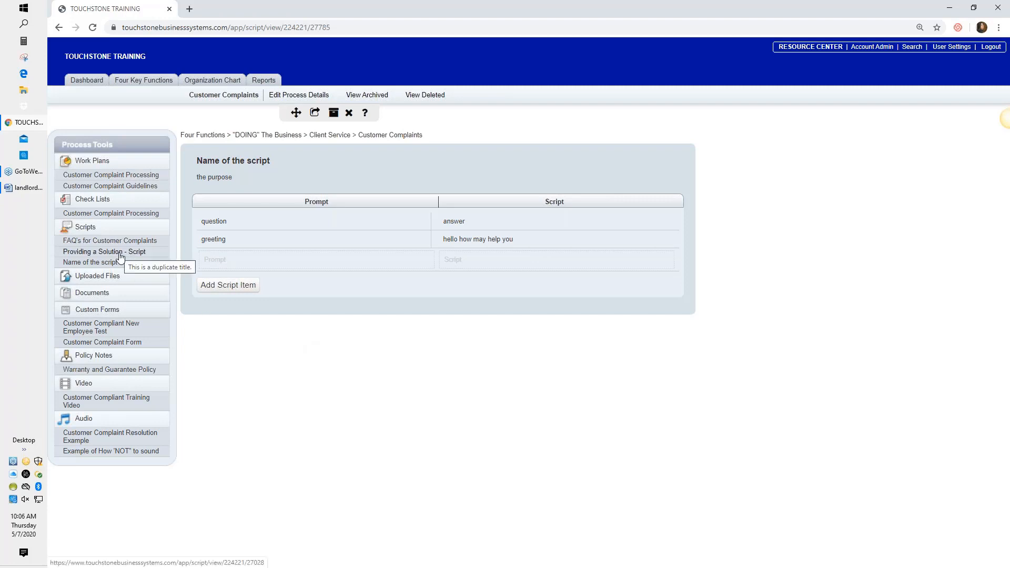
left_click_drag(130, 258, 111, 248)
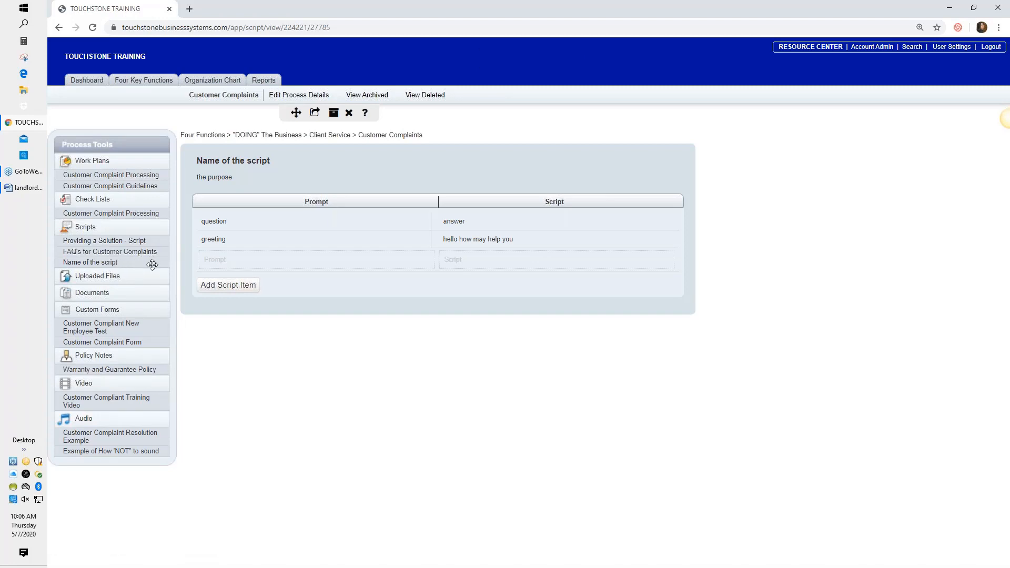
- Review the prompts and responses in the Providing a Solution script and the FAQ's for Customer Complaints script
left_click(113, 241)
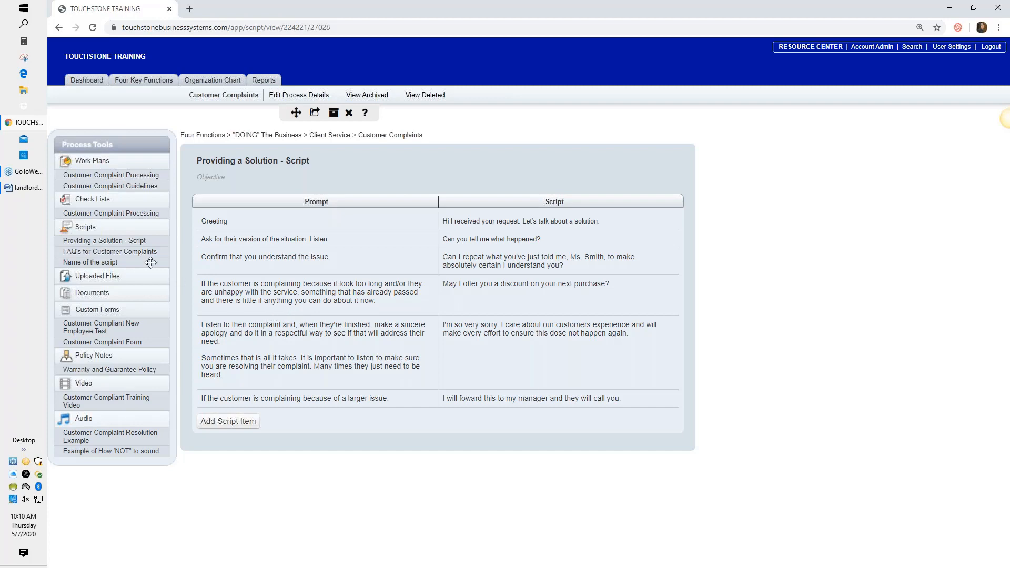
left_click(105, 252)
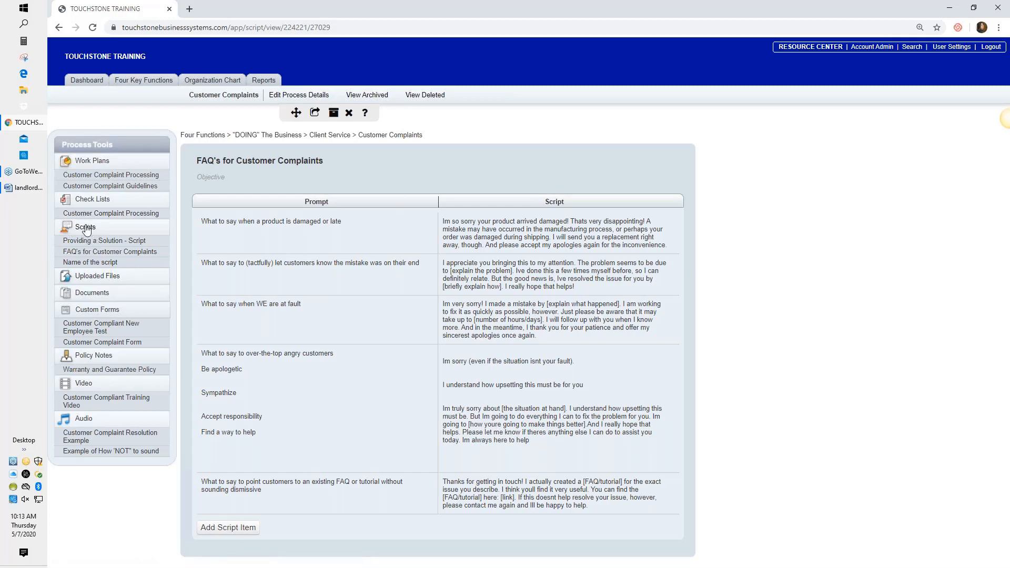
- Create an uploaded file titled "Name of the file" with objective "the purpose", attaching the "Action_required" PDF from Downloads
left_click(94, 280)
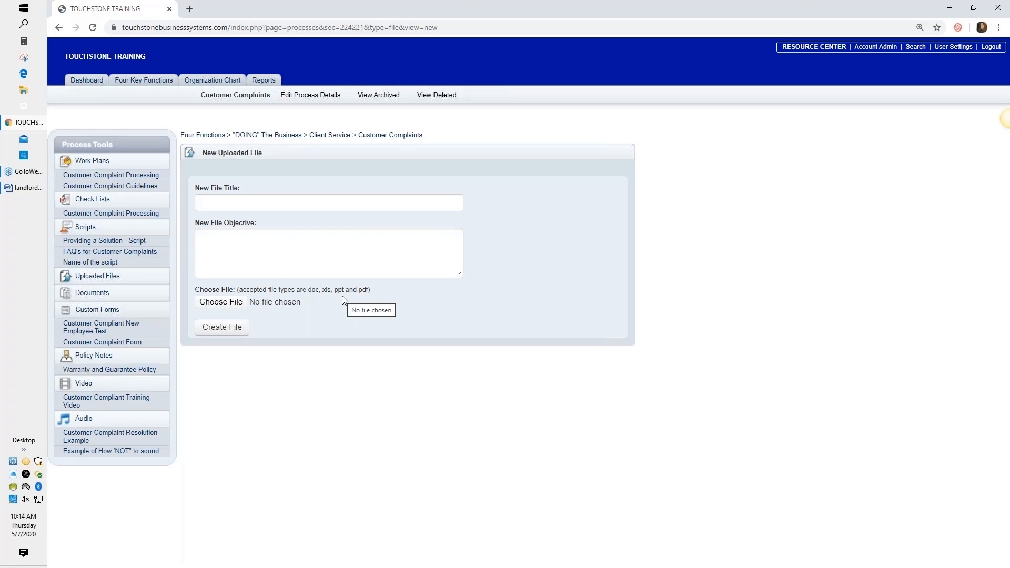
left_click(233, 204)
type("Name ")
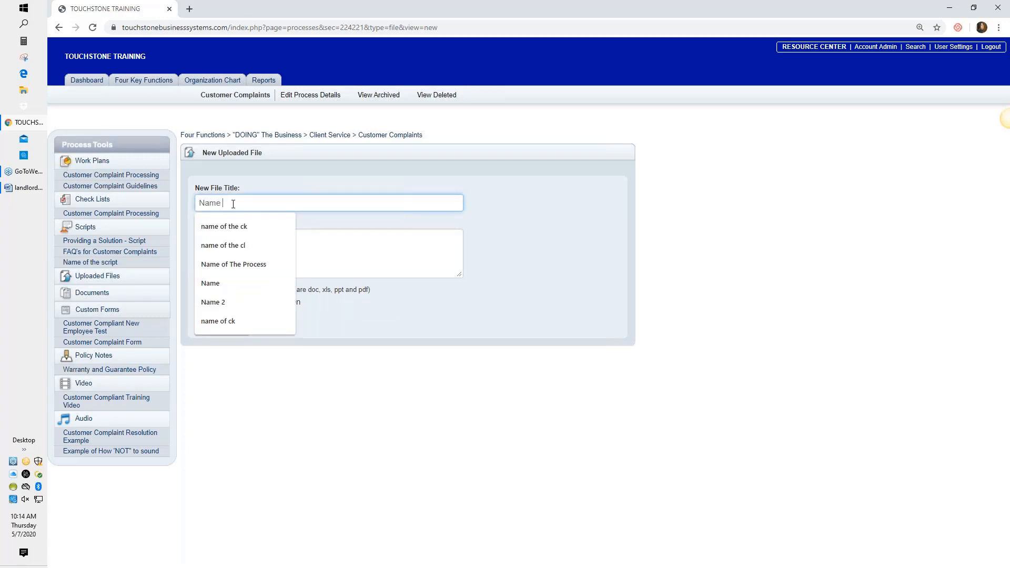
type("of the file")
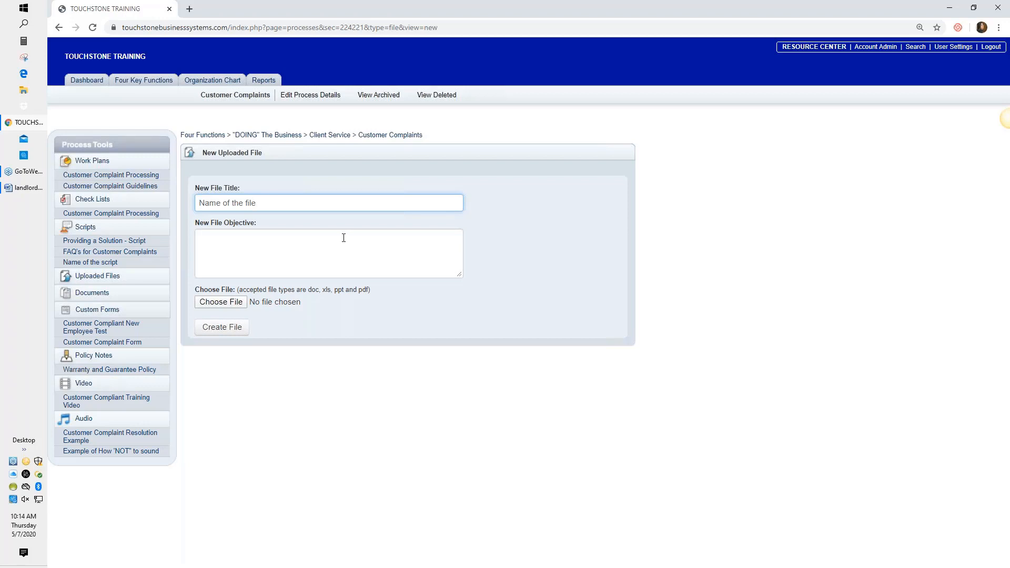
left_click(214, 245)
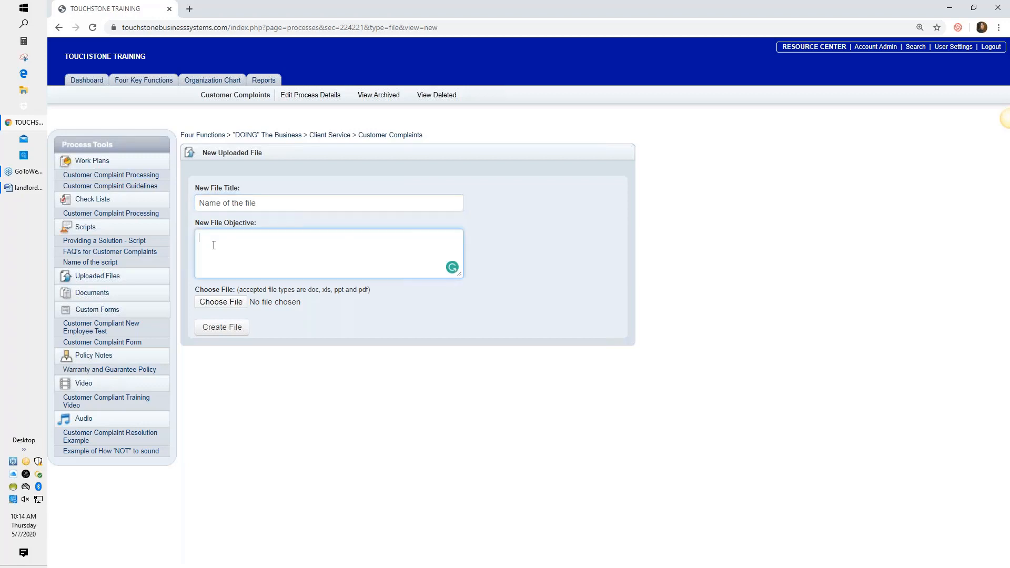
type("the purpose")
left_click(221, 302)
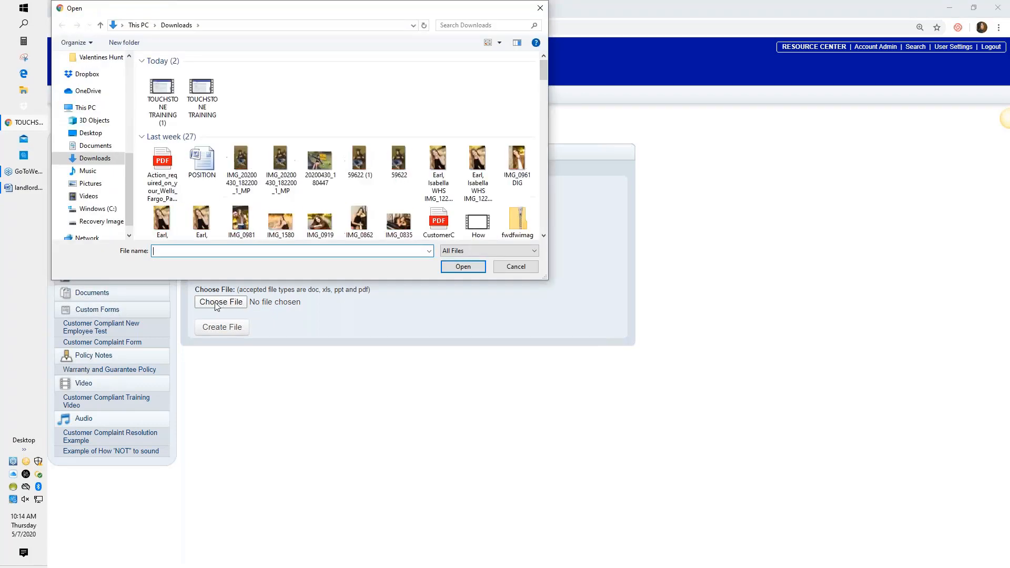
double_click(163, 166)
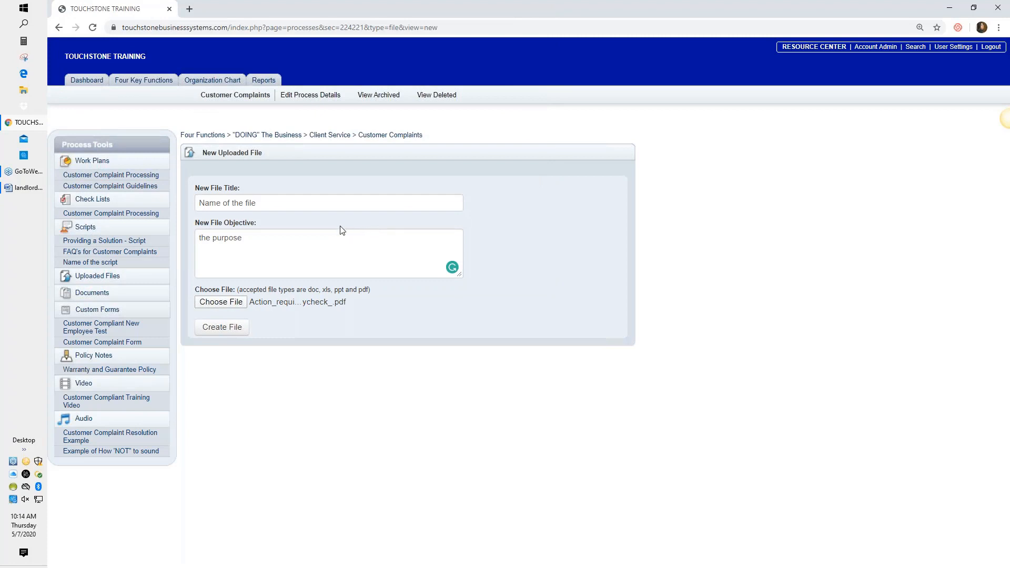
left_click(227, 327)
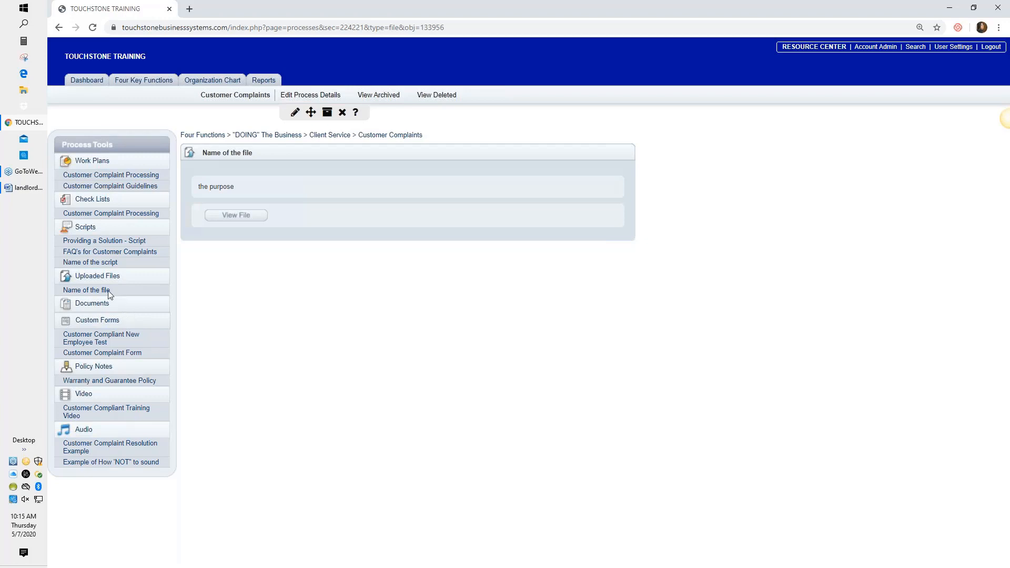
- Create a second uploaded file titled "Human Resources11" without an objective, attaching POSITION.docx from Downloads
left_click(99, 279)
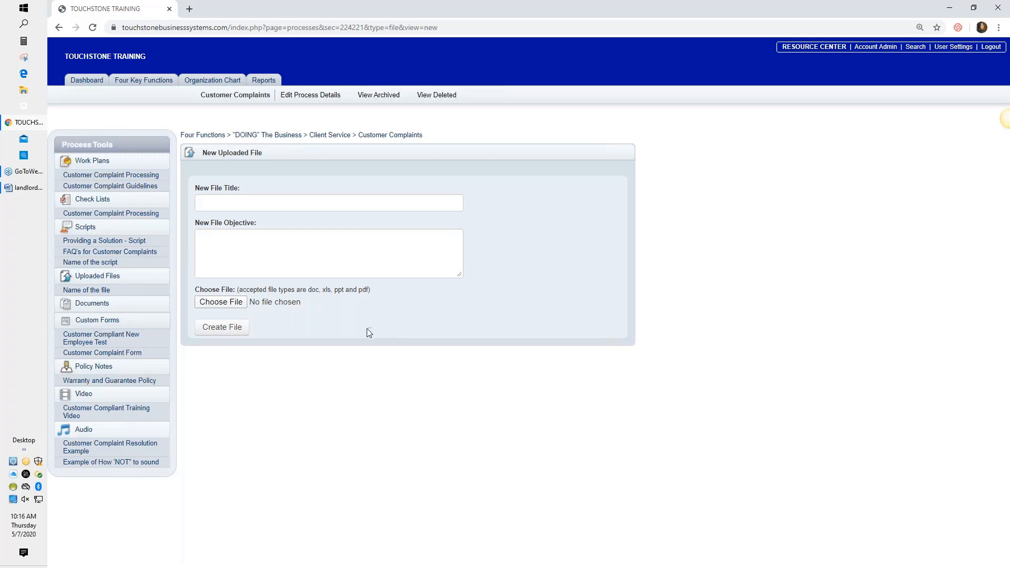
left_click(227, 202)
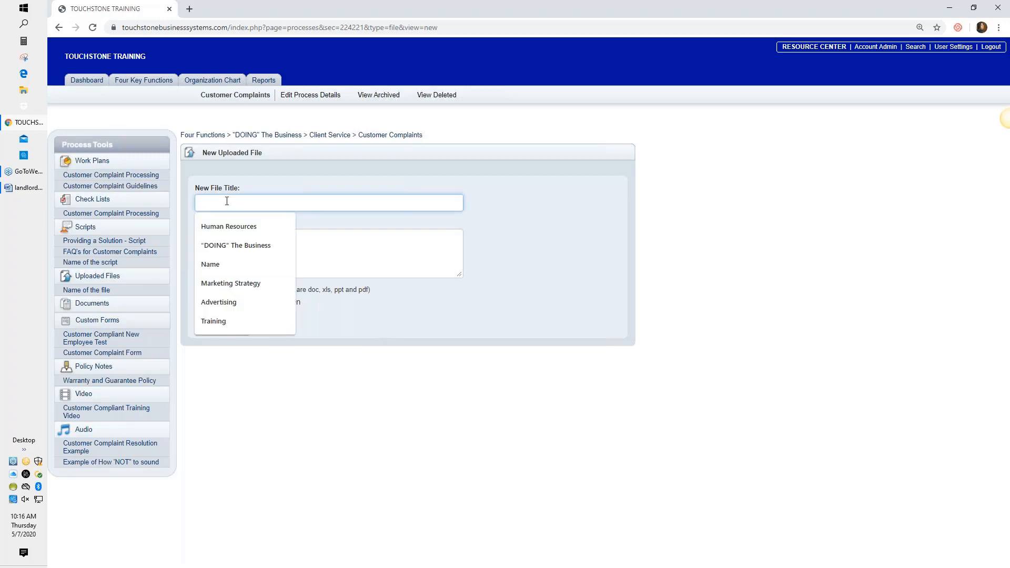
left_click(245, 224)
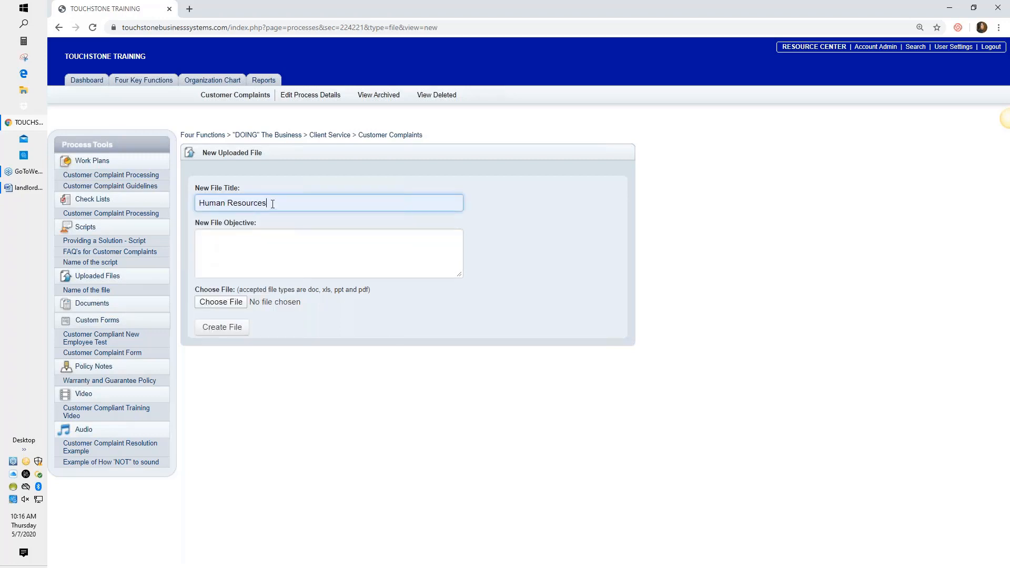
type("11")
left_click(222, 302)
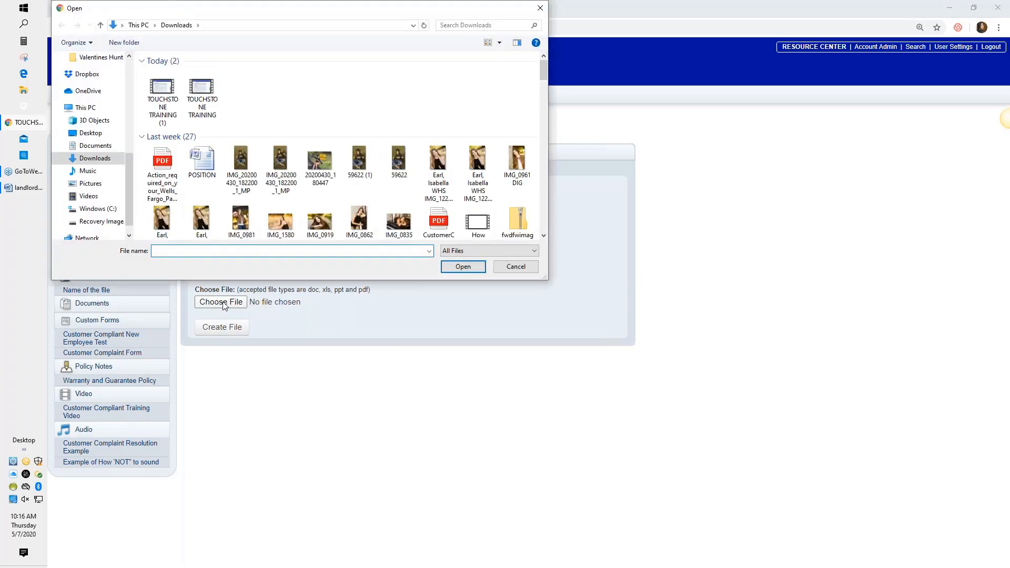
double_click(202, 160)
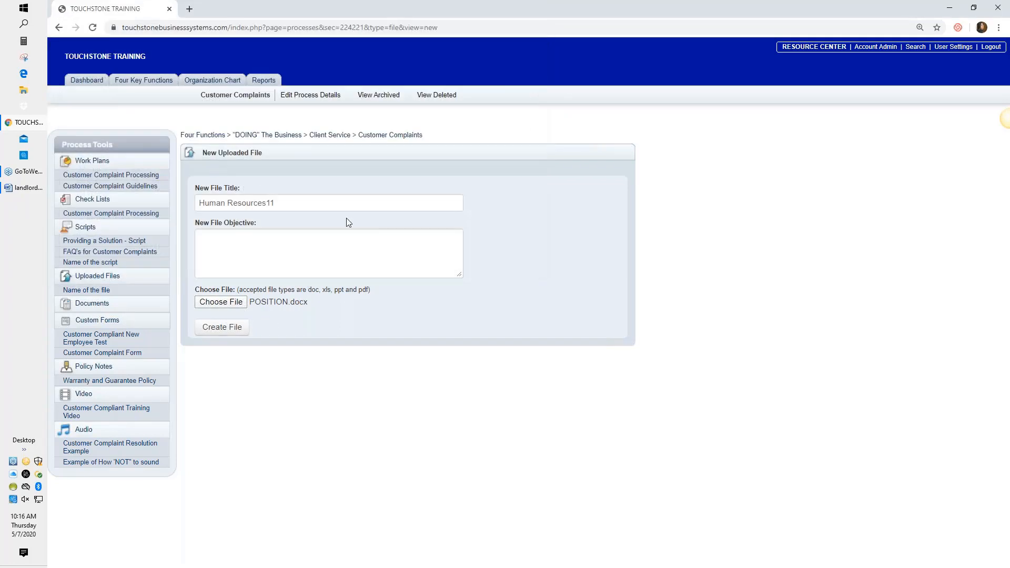
left_click(224, 331)
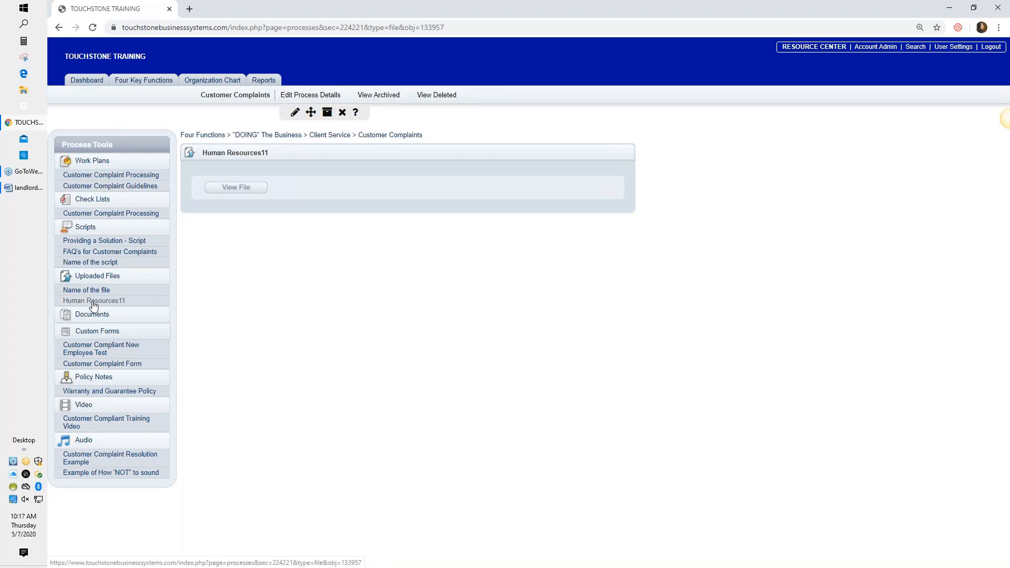
- View the Human Resources11 file in Microsoft Word, selecting its organization chart and closing the chart's text pane
left_click(233, 189)
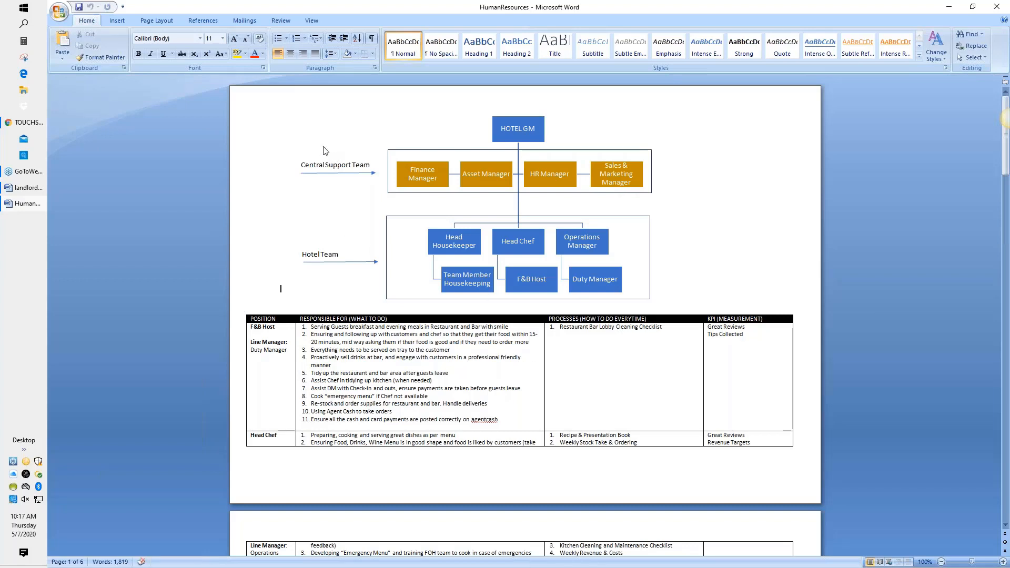
left_click(319, 190)
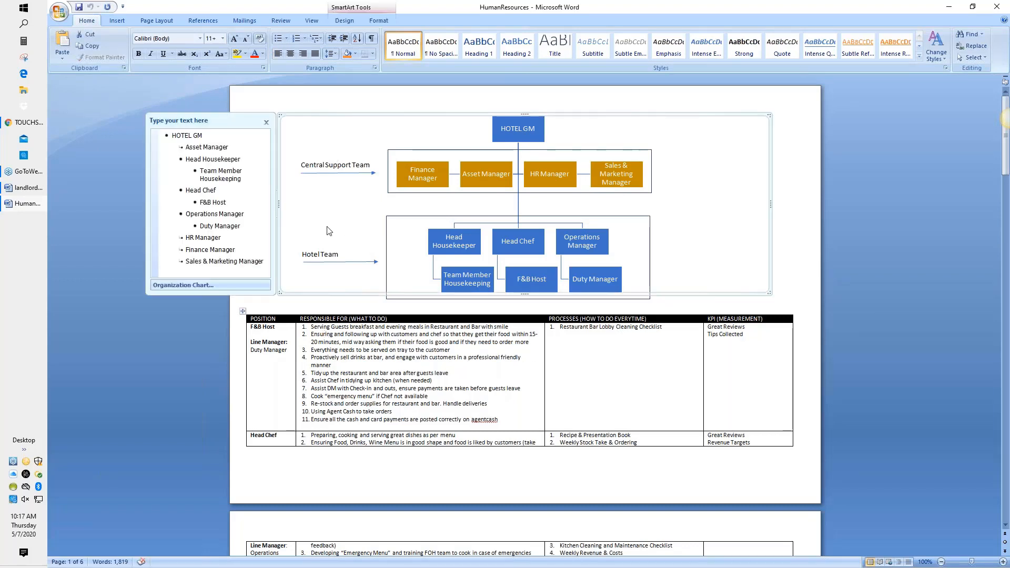
left_click(266, 122)
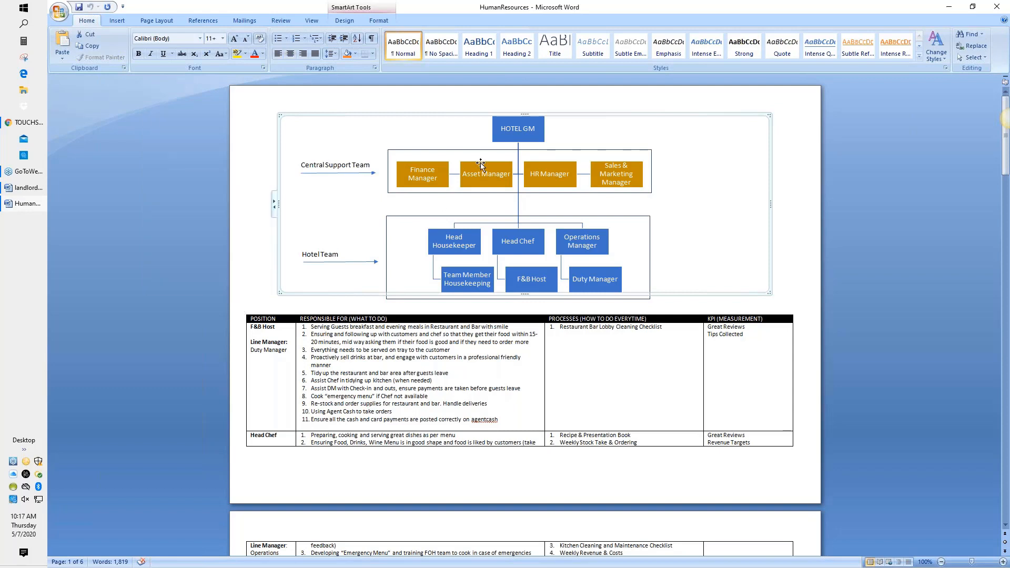
- Save the document as HumanResources in the Downloads folder as a Word Document, and return to the browser
left_click(58, 11)
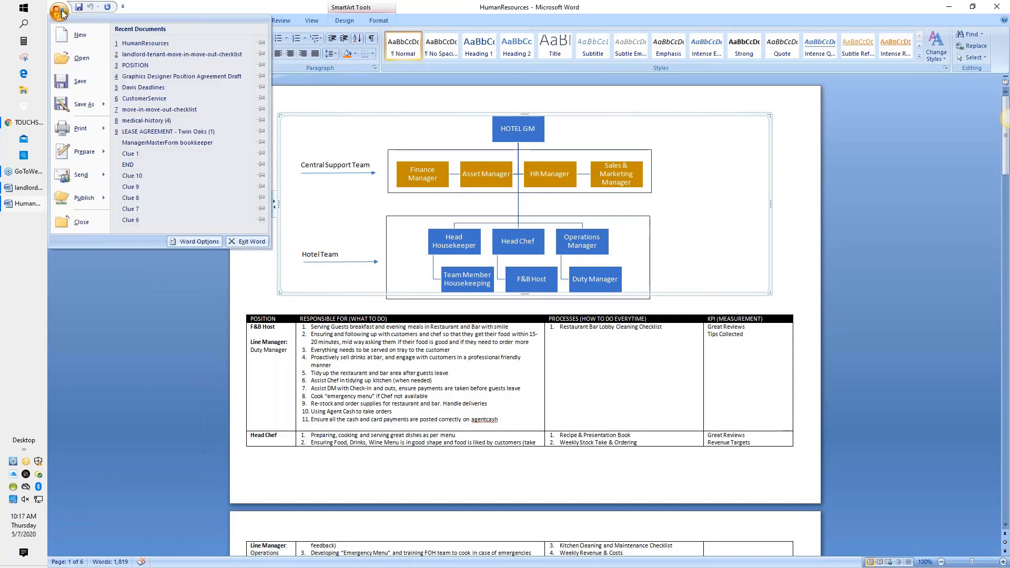
left_click(90, 106)
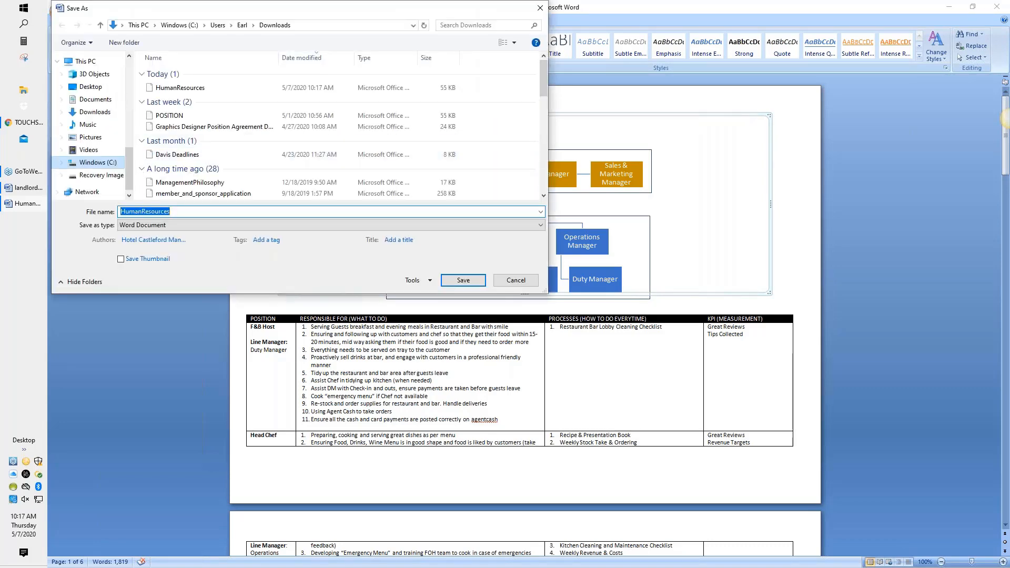
left_click(463, 280)
left_click(951, 7)
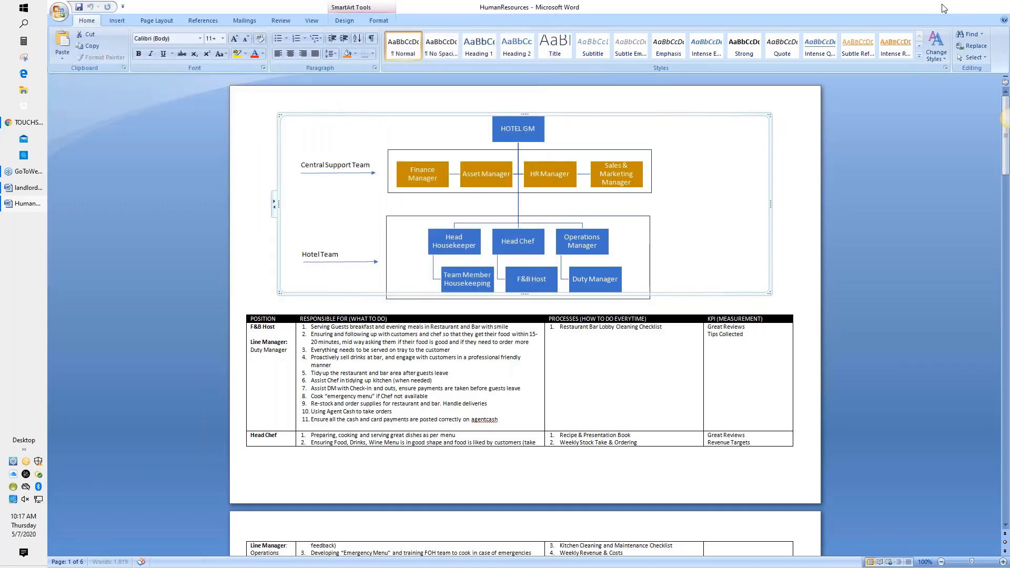
left_click(951, 7)
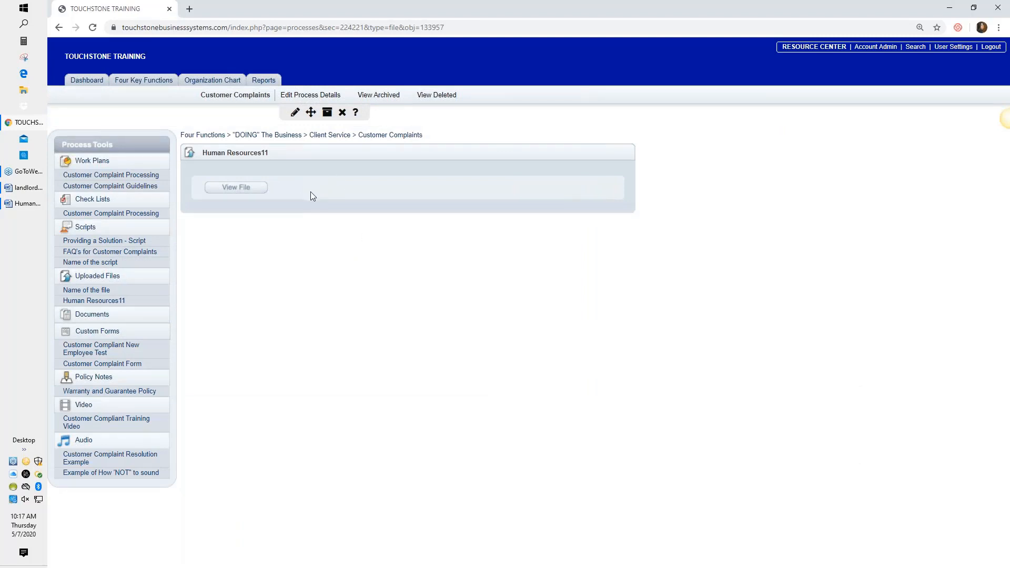
- Edit the Human Resources11 entry to replace its attached file with HumanResources.docx and save the change
left_click(296, 114)
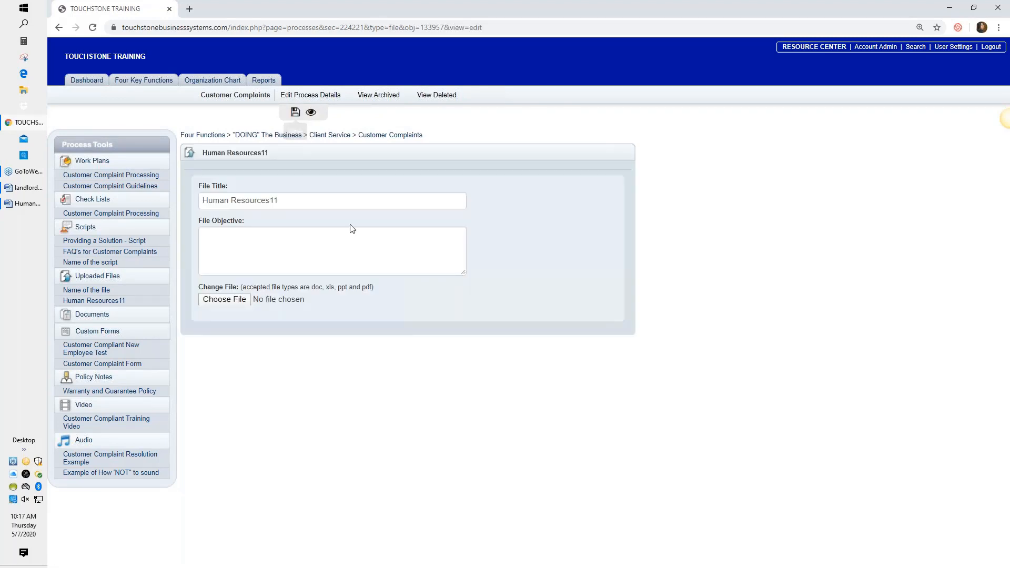
left_click(224, 300)
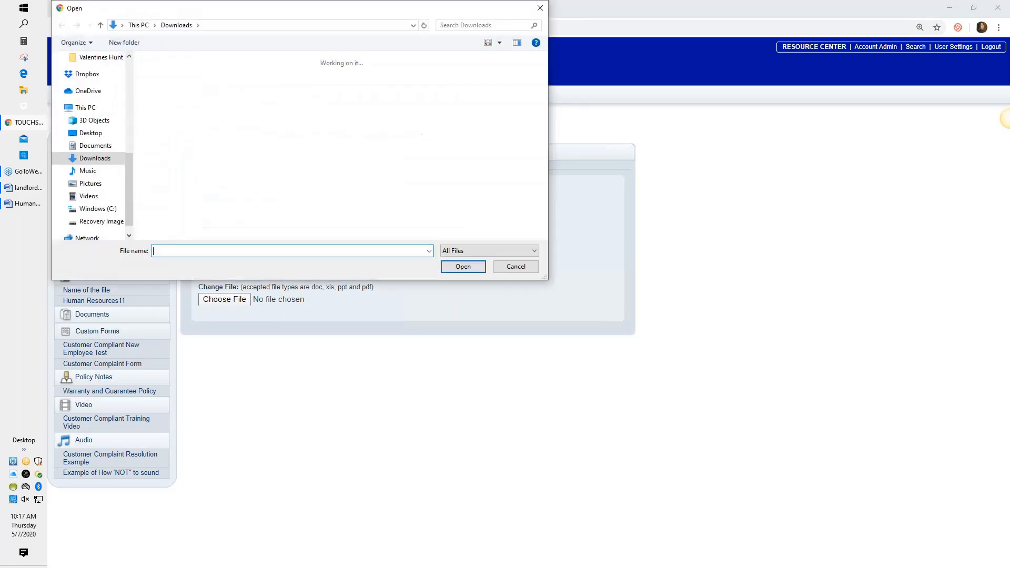
left_click(162, 92)
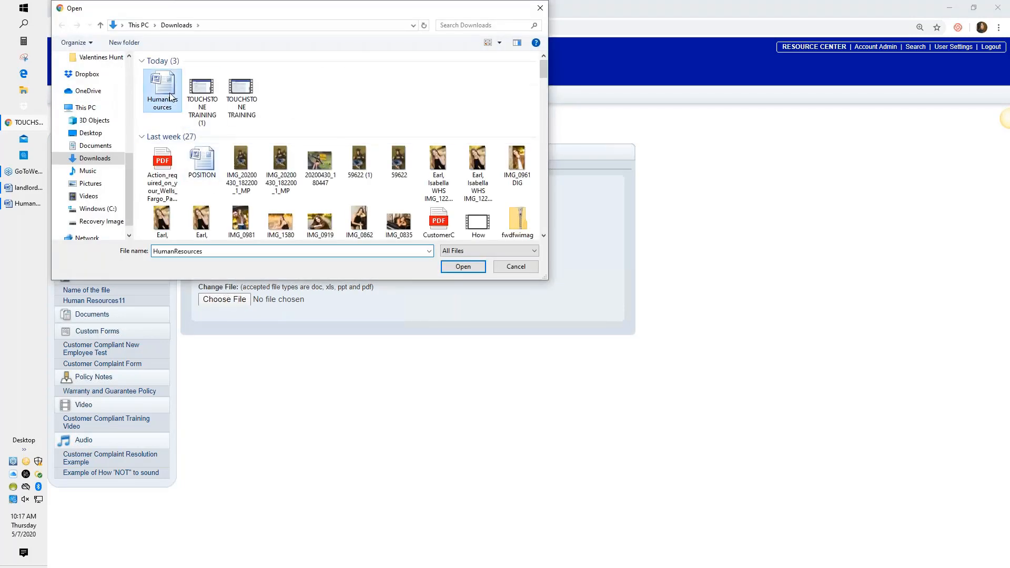
left_click(476, 267)
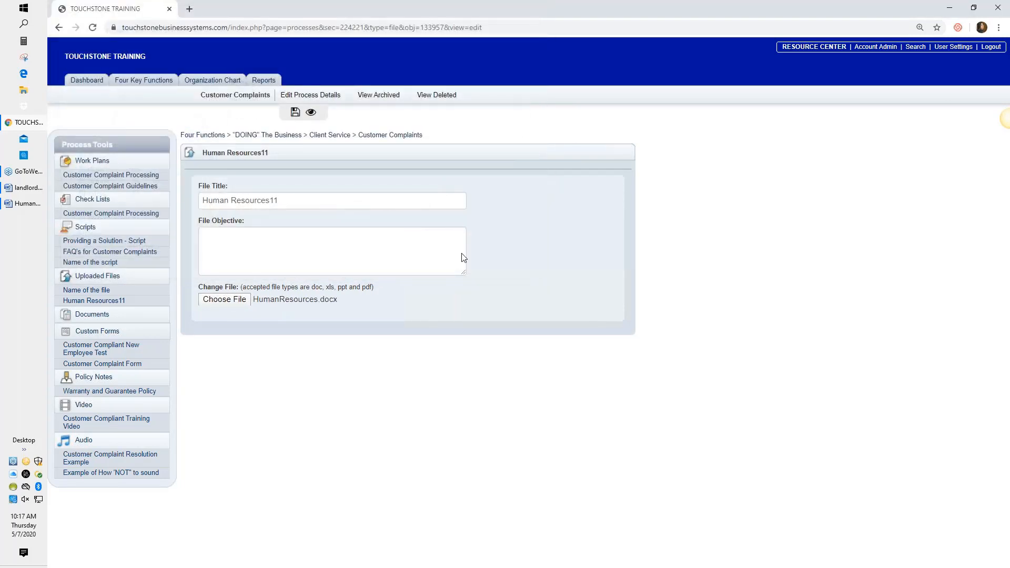
left_click(294, 109)
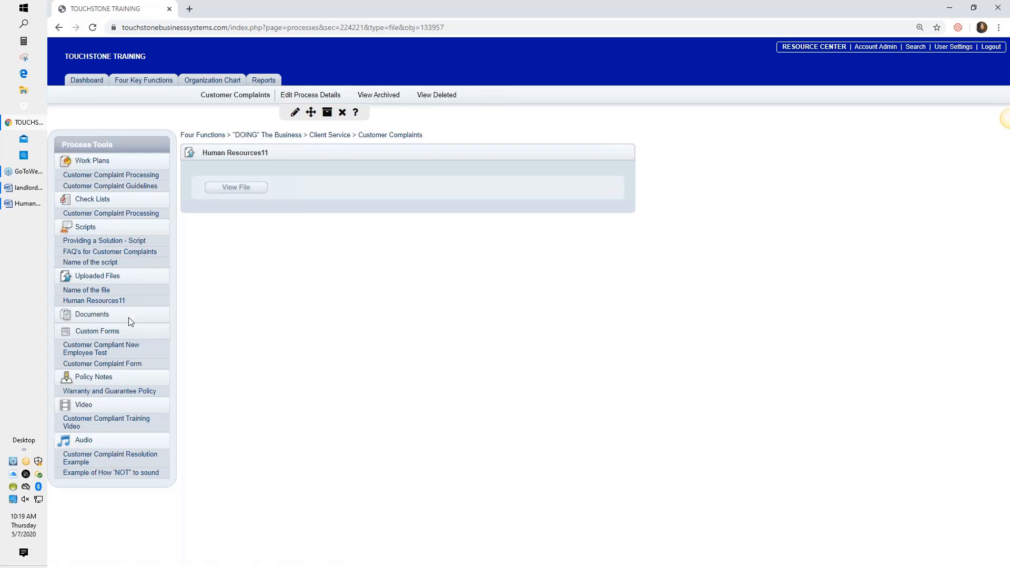
- Create a document titled "Like a Word" under Customer Complaints and open its content area for editing
left_click(90, 317)
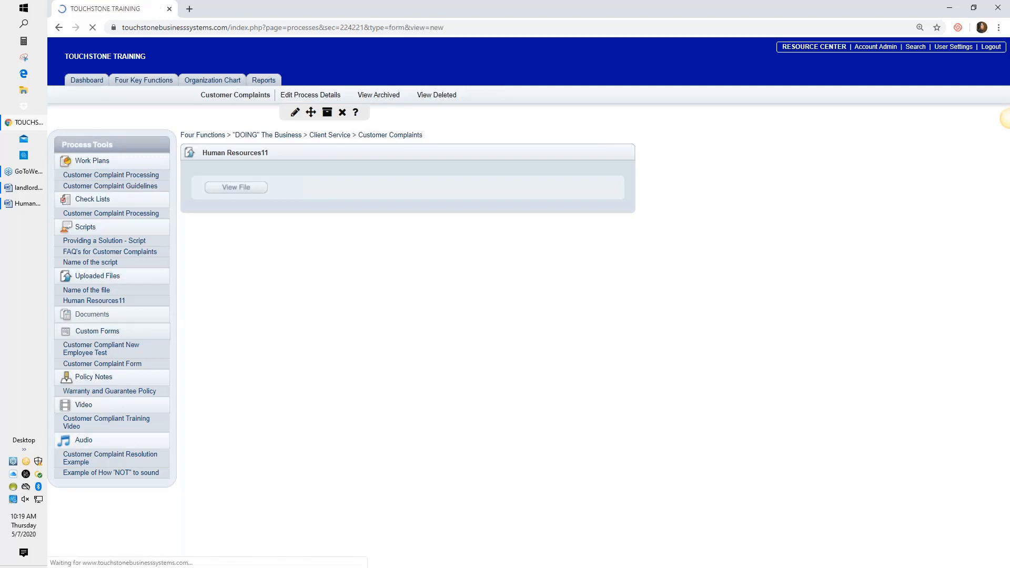
left_click(226, 206)
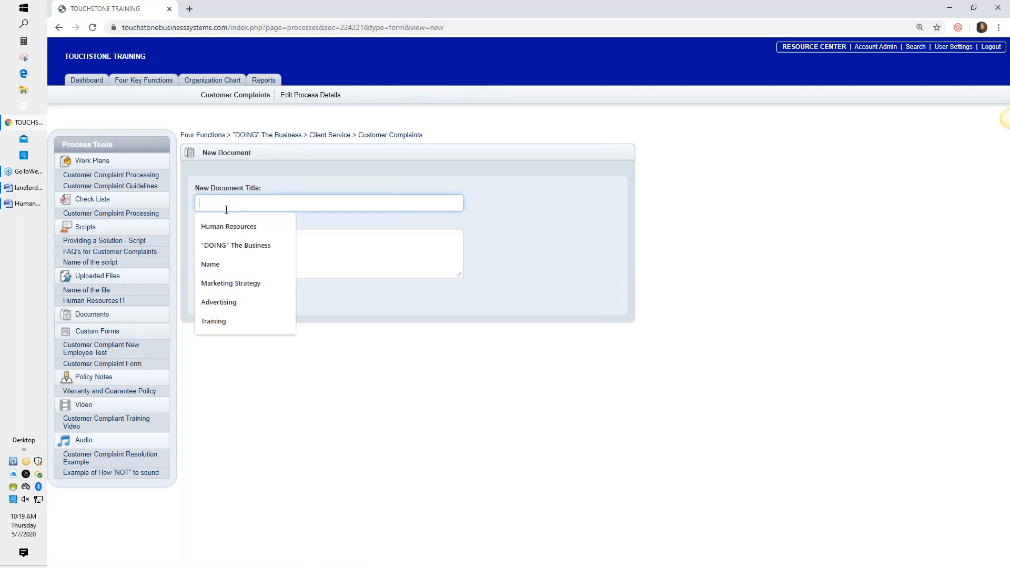
type("Like a Word")
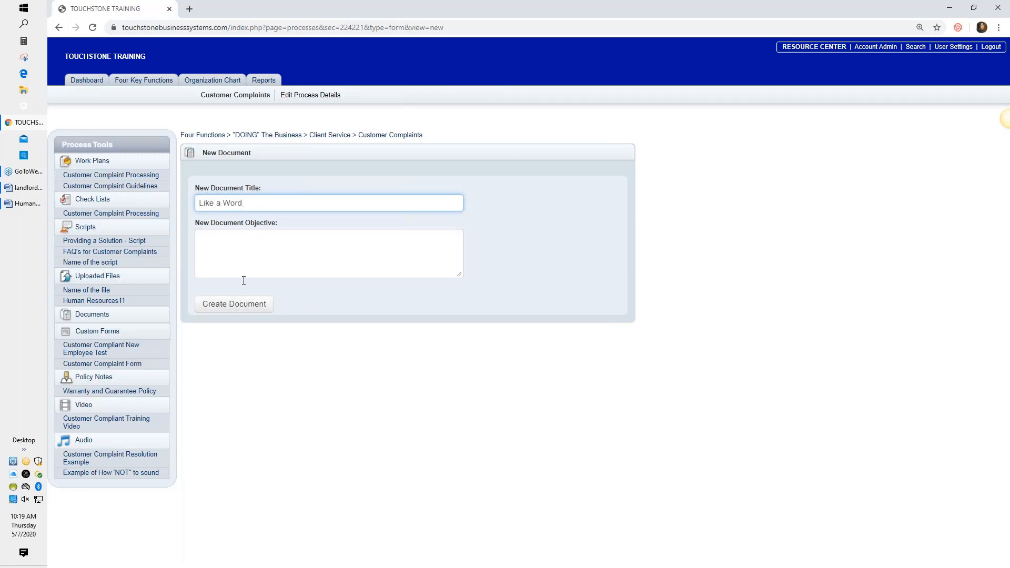
left_click(234, 303)
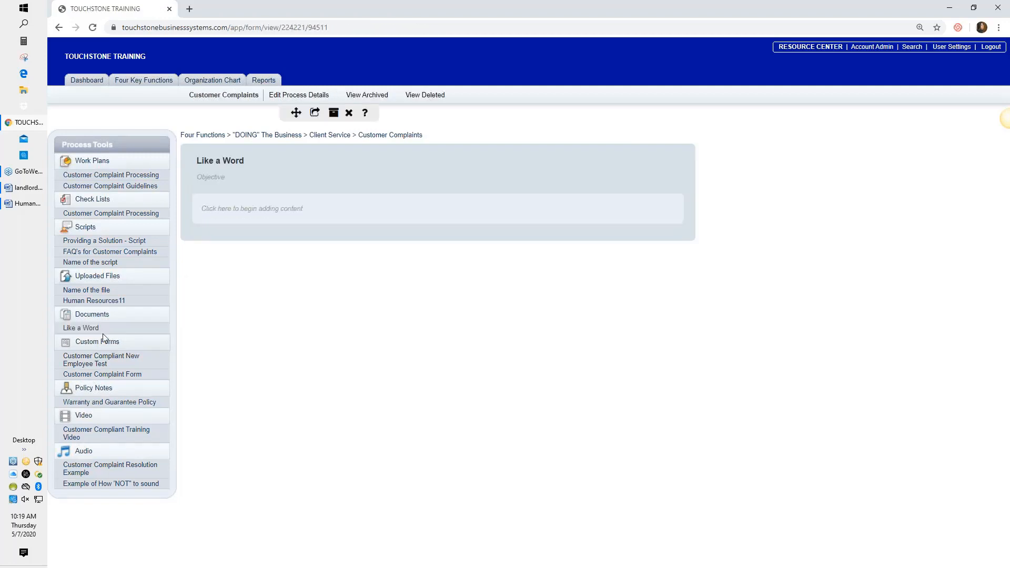
left_click(223, 209)
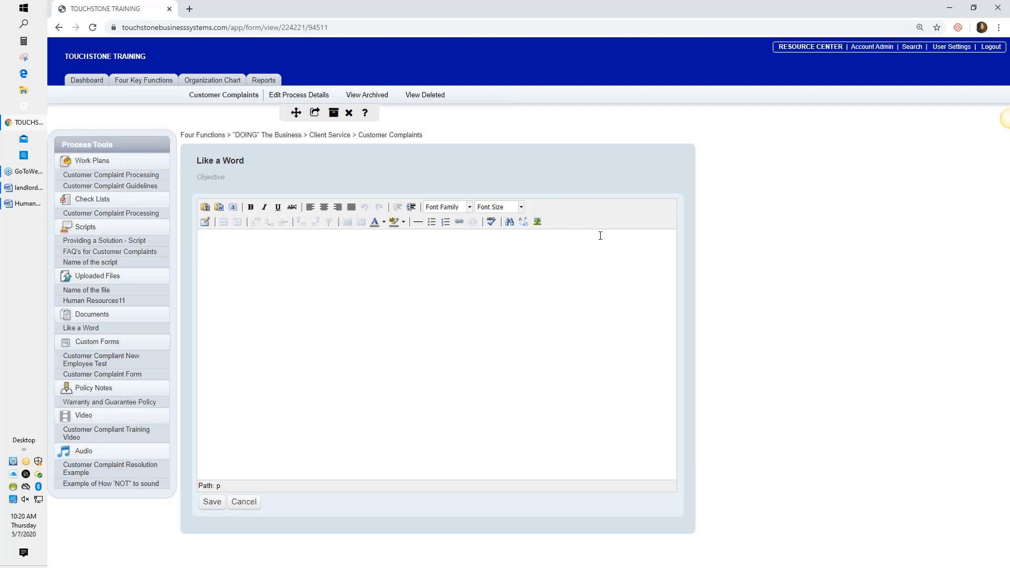
- Capture a rectangular snip of the document editor page with Snipping Tool, and close it without saving the snip
left_click(23, 59)
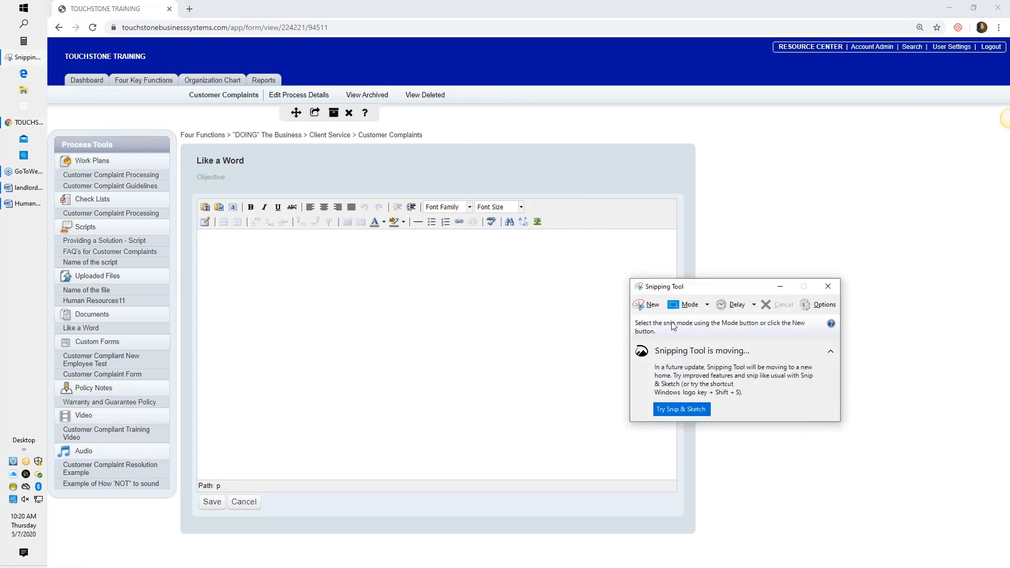
left_click(650, 304)
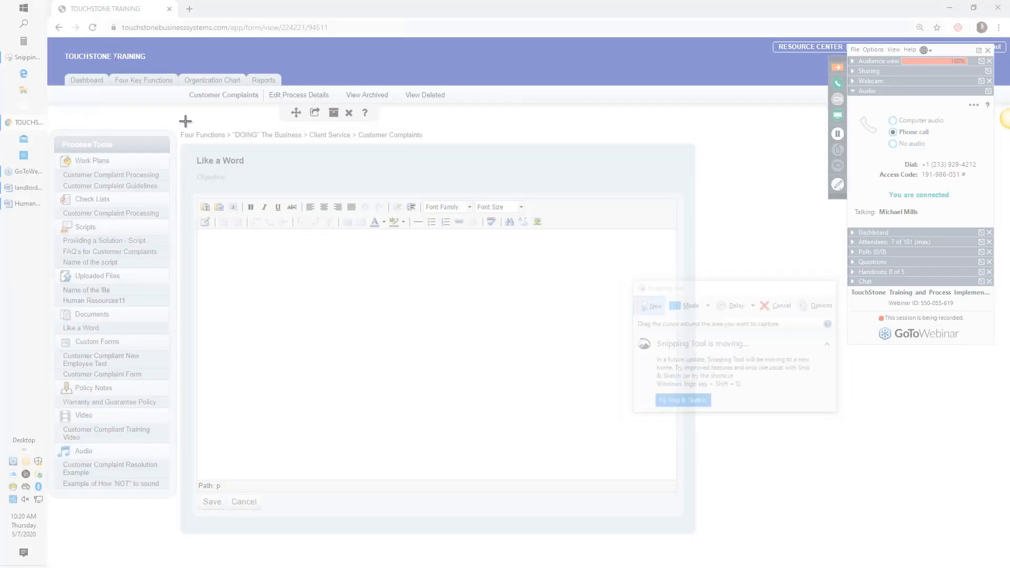
left_click_drag(114, 57, 770, 485)
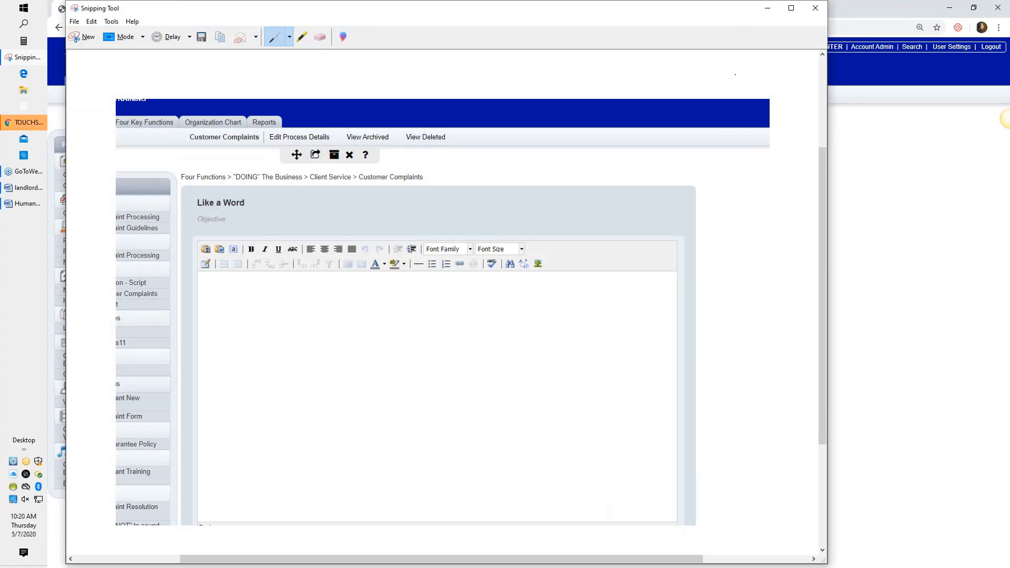
left_click(815, 8)
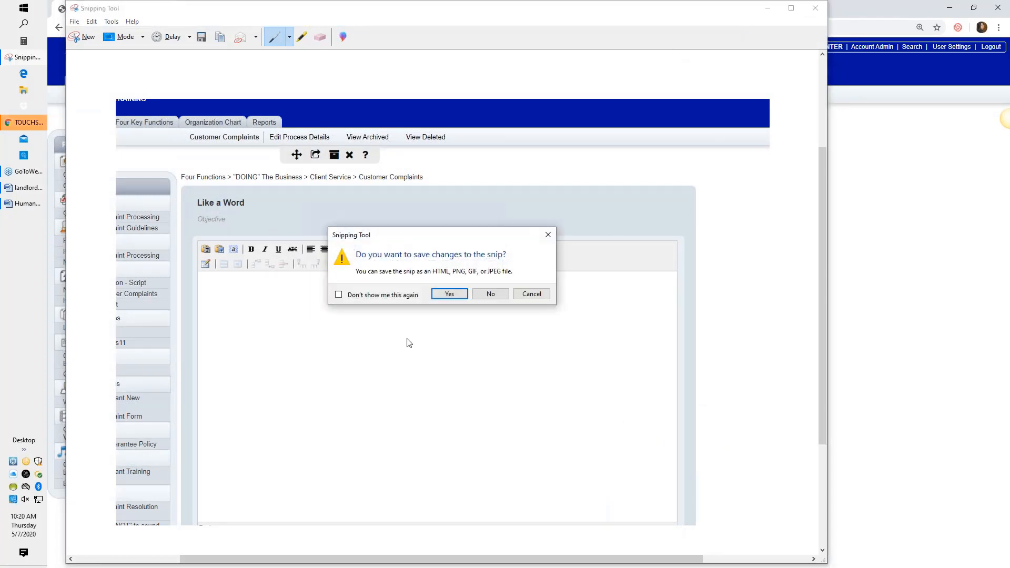
left_click(490, 293)
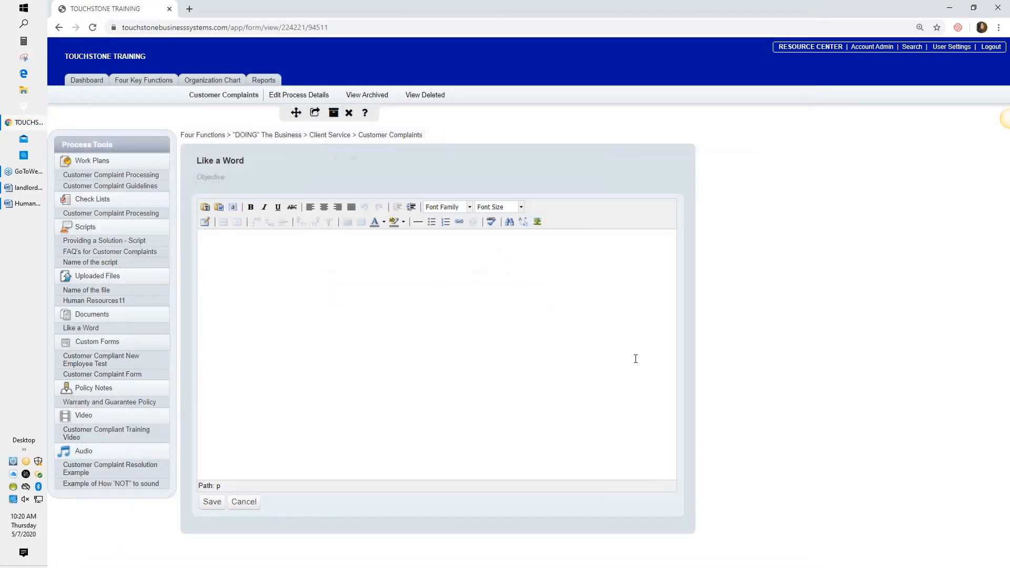
- Copy the selected Landlord Tenant Checklist content from the landlord-tenant Word document and paste it into the Like a Word content area
left_click(286, 299)
mouse_move(22, 206)
left_click(26, 188)
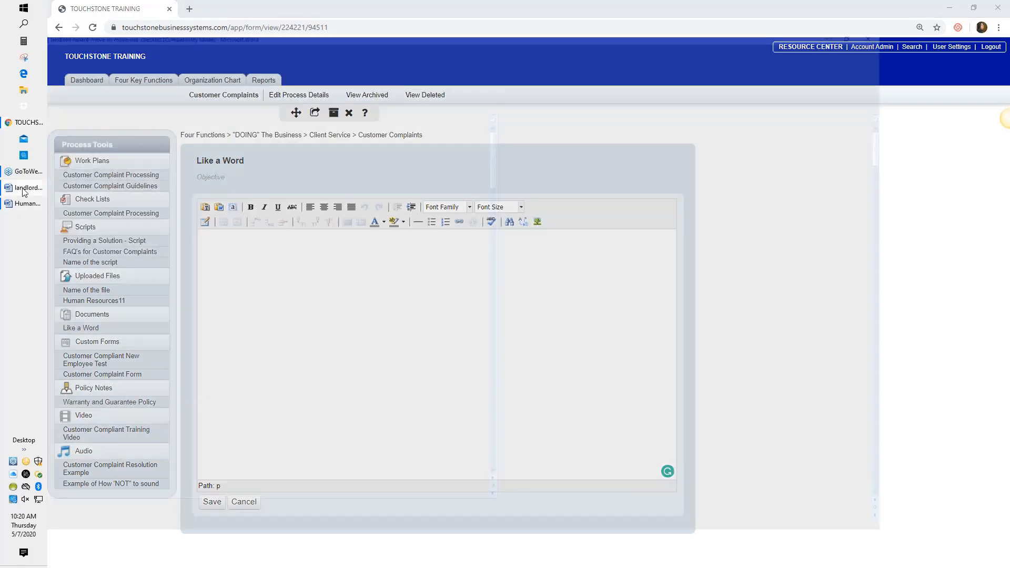
right_click(444, 218)
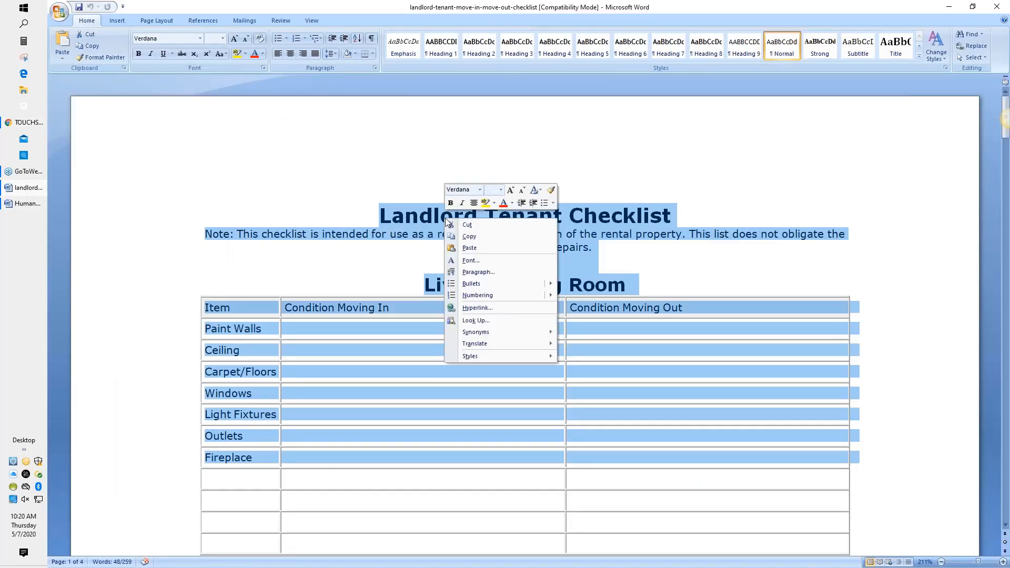
left_click(472, 237)
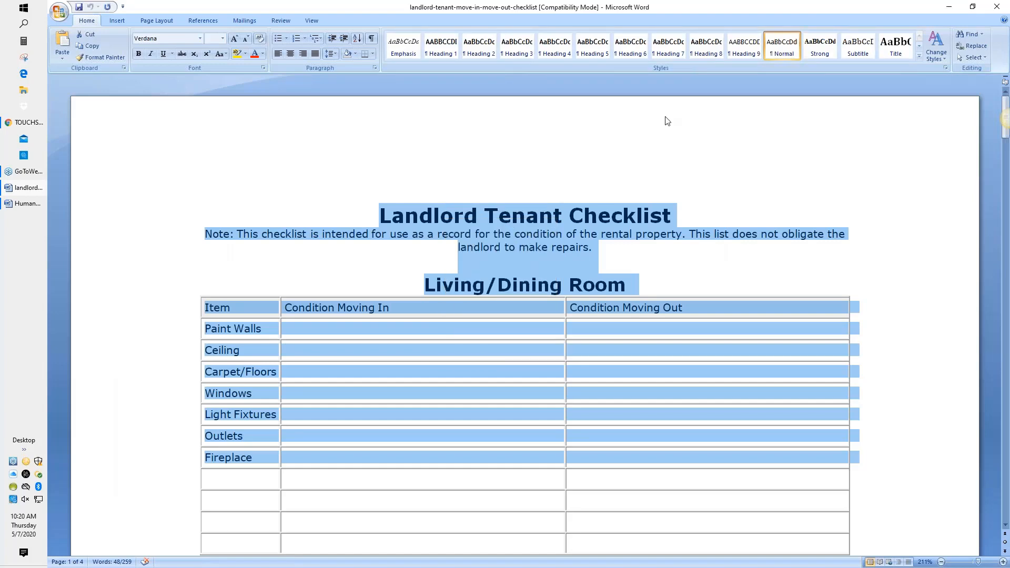
left_click(950, 9)
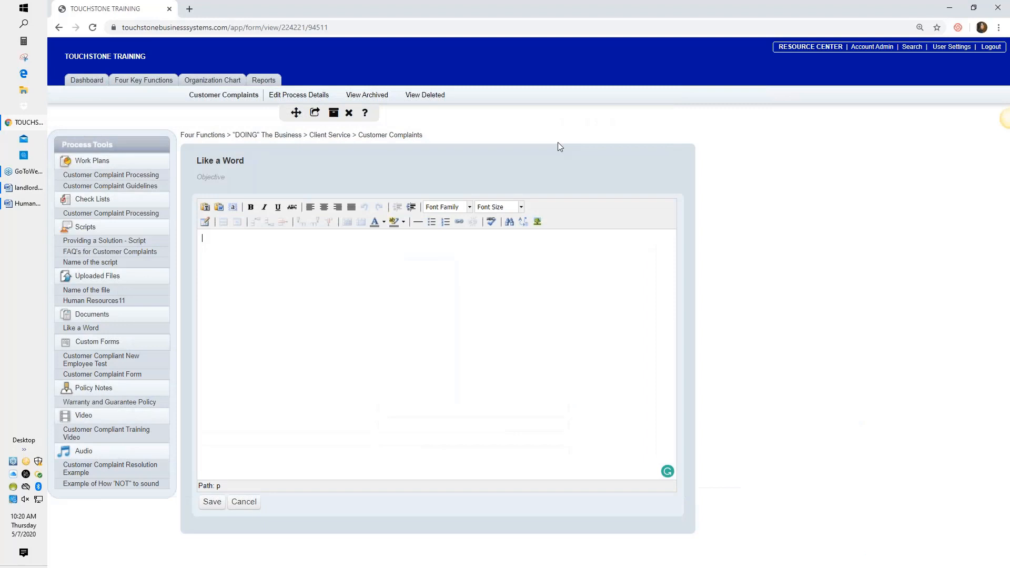
right_click(221, 241)
left_click(245, 322)
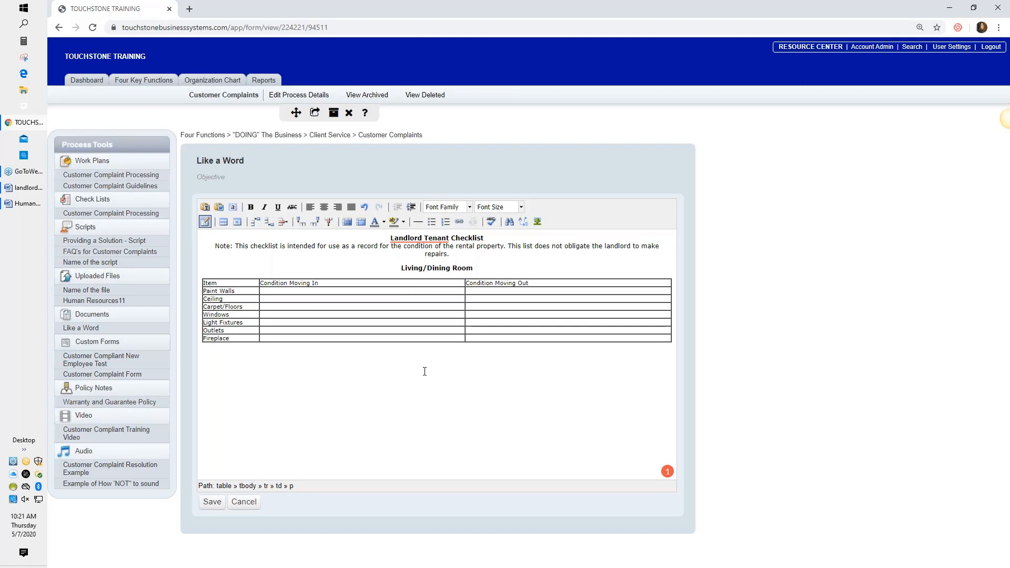
- Add the line "text text" below the pasted checklist table and save the Like a Word content
left_click(237, 373)
type("text")
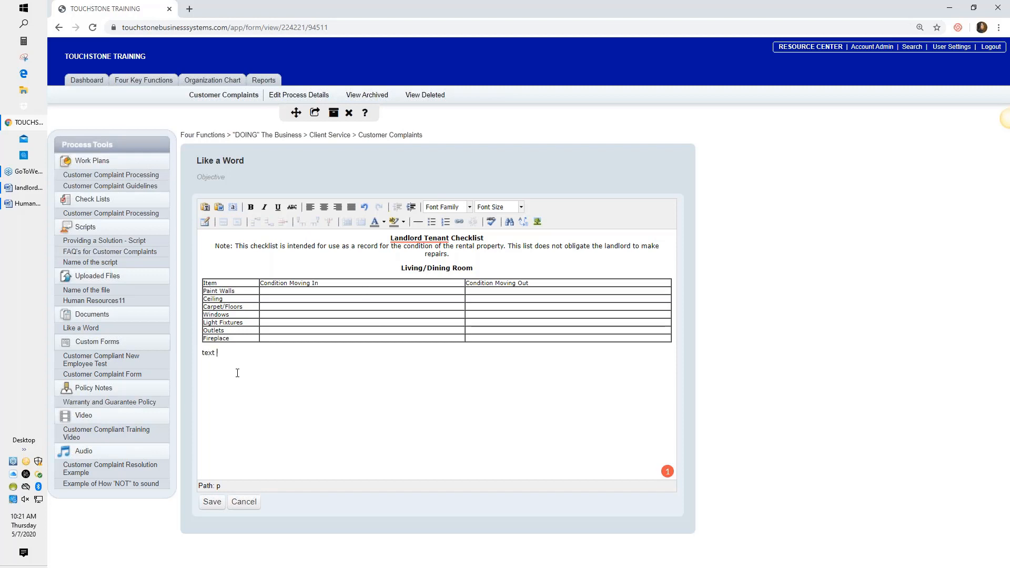
type(" text")
left_click(210, 502)
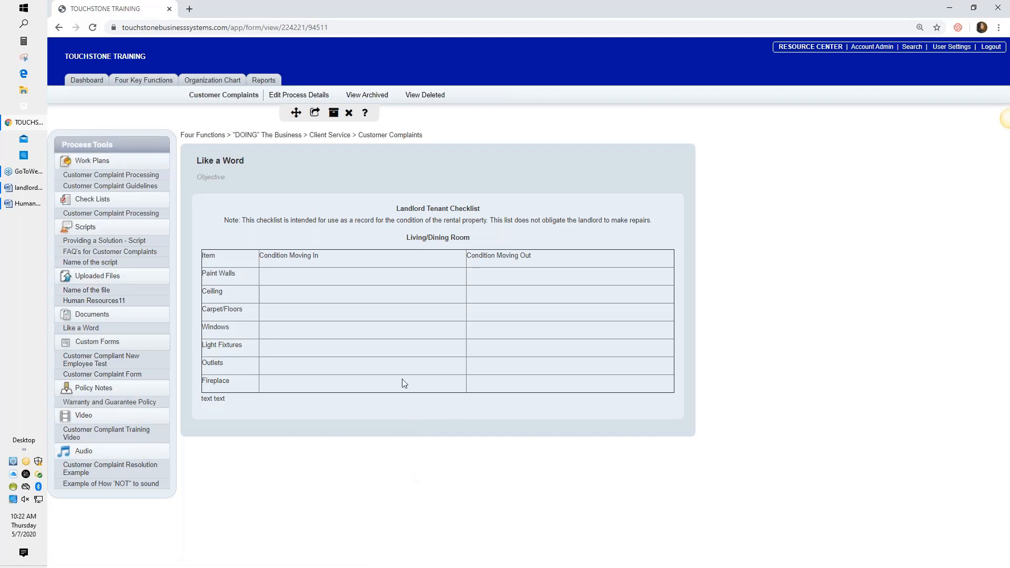
left_click(391, 320)
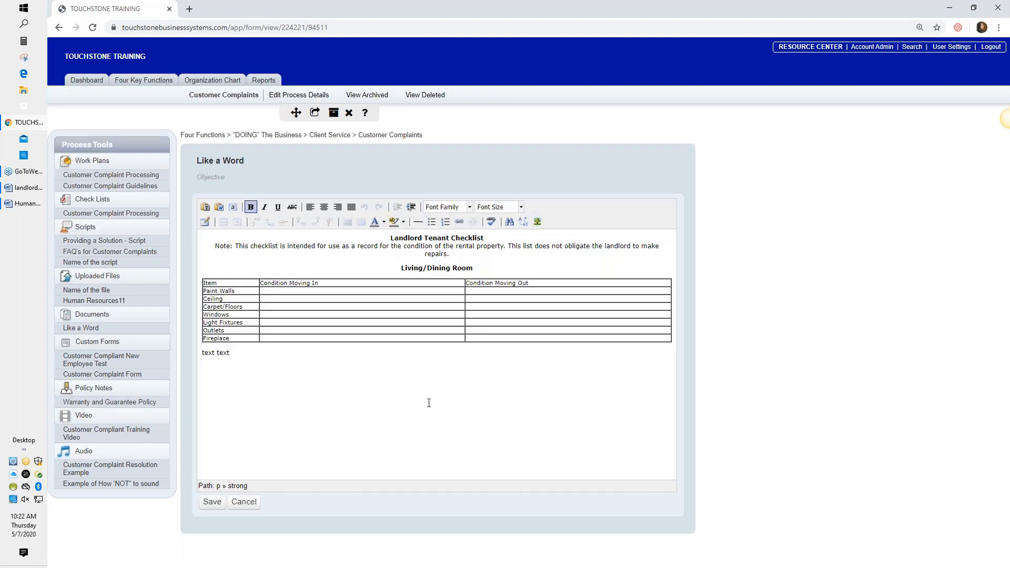
left_click(212, 502)
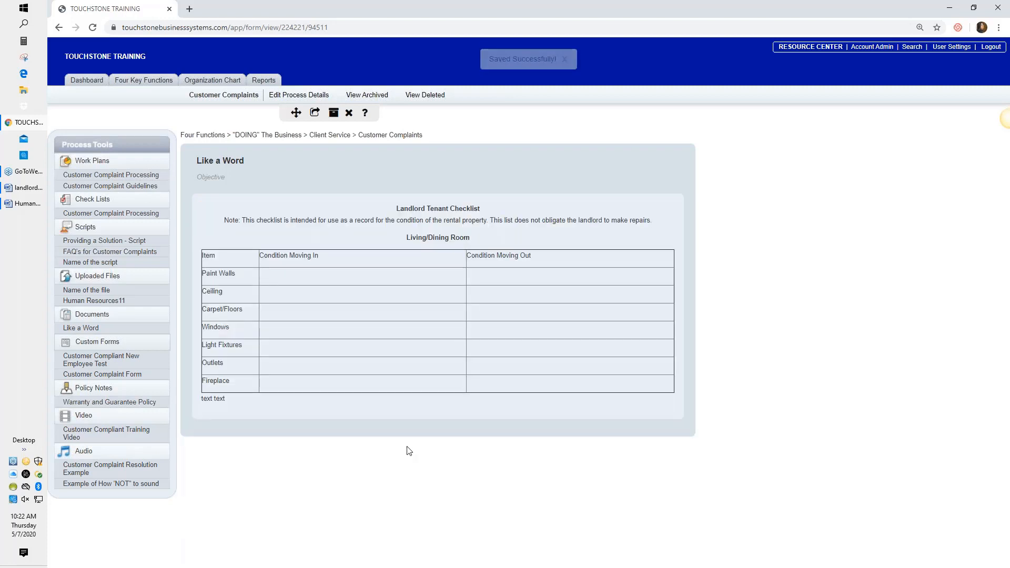
- Delete the Human Resources11 uploaded file from the Customer Complaints process
left_click(105, 302)
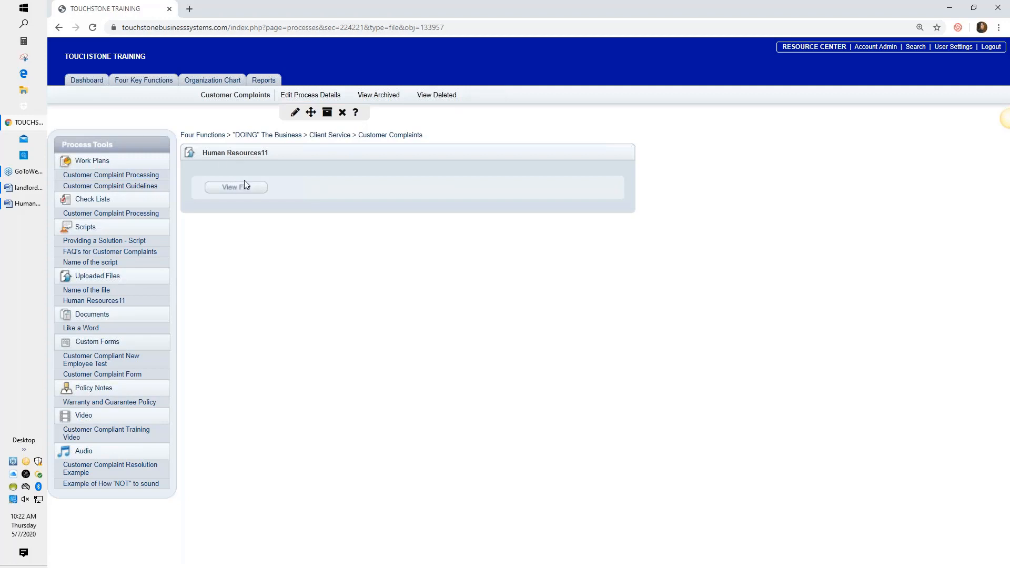
left_click(342, 114)
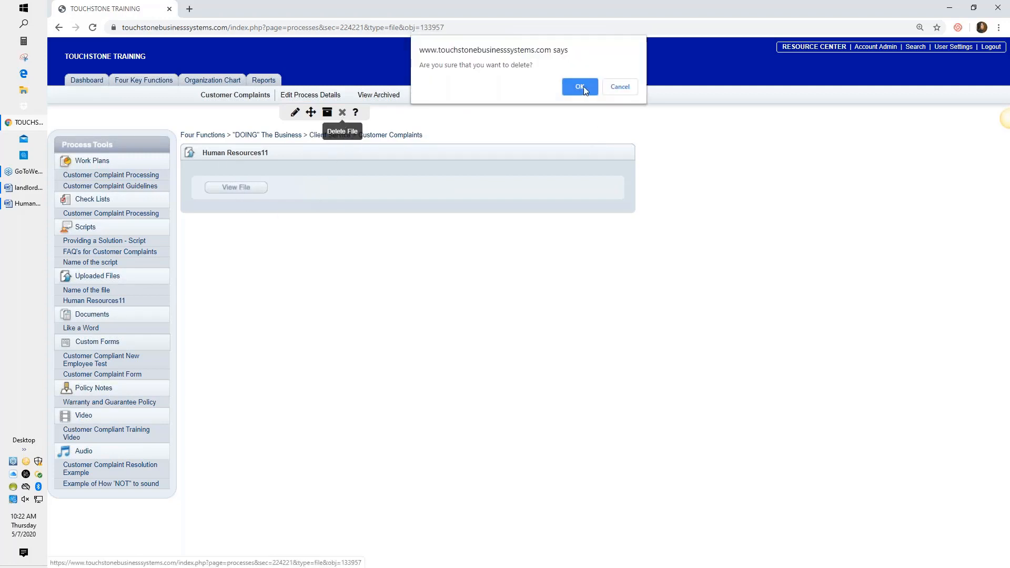
left_click(580, 84)
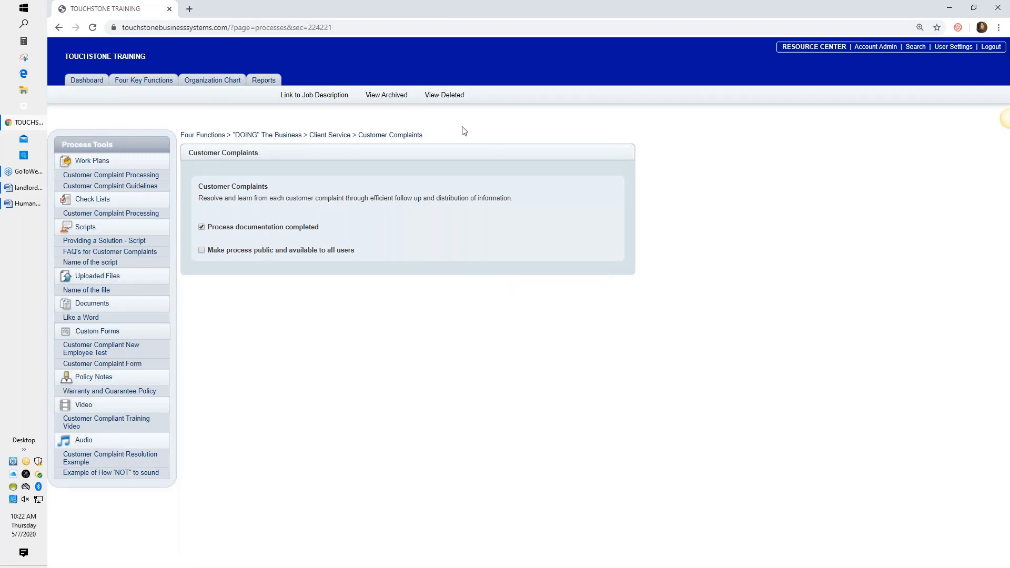
- View the deleted Uploaded Files of the Customer Complaints process, and reopen the Like a Word document
left_click(438, 99)
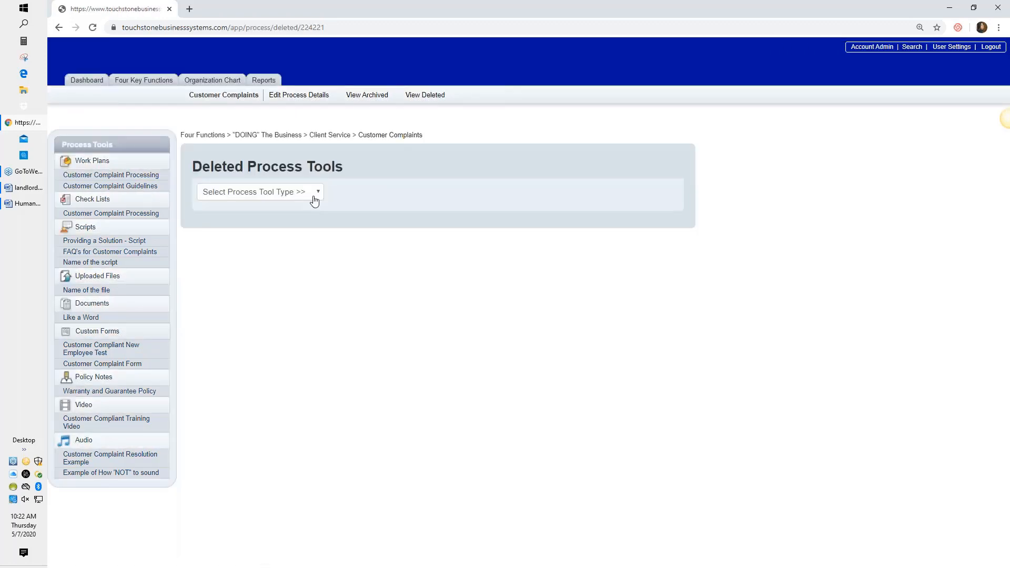
left_click(317, 192)
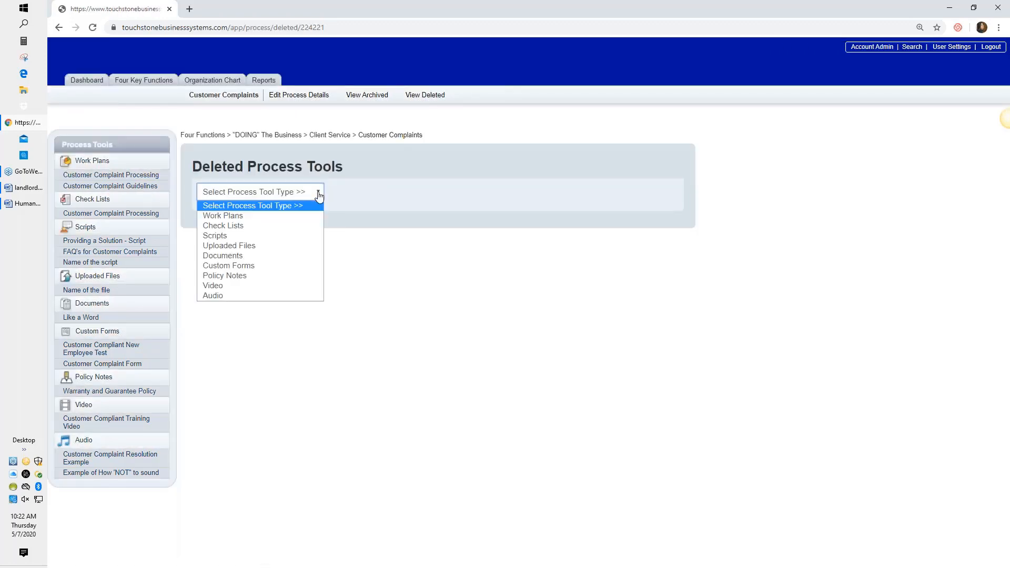
left_click(219, 245)
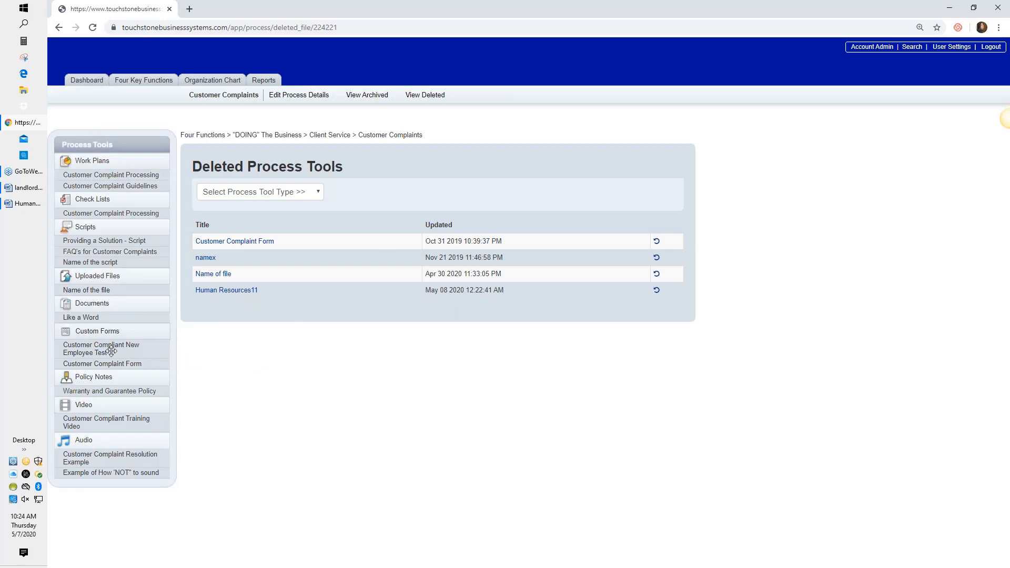
left_click(91, 319)
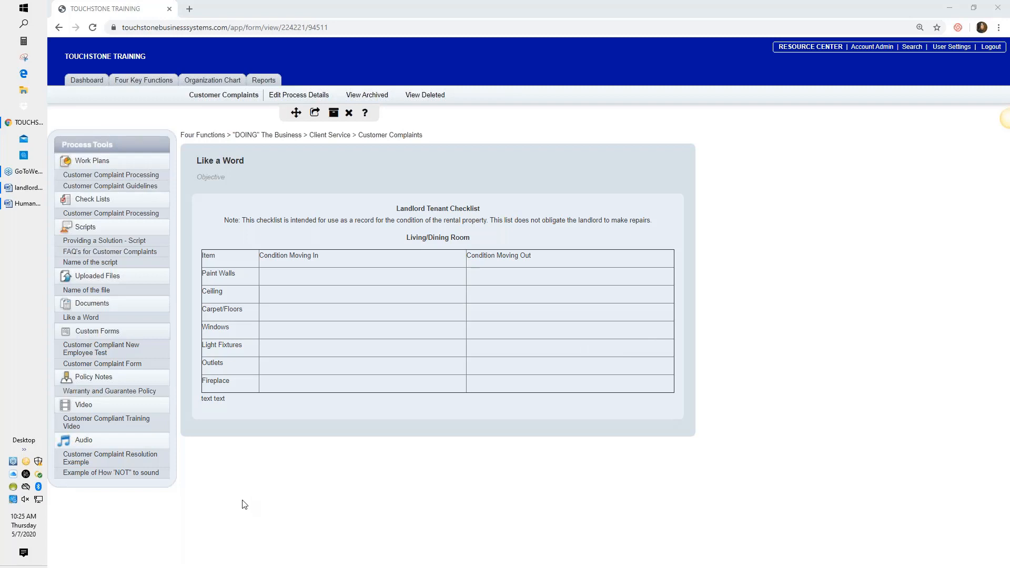
- Create a custom form titled "name of my CF" under Customer Complaints, leaving its objective empty
left_click(94, 335)
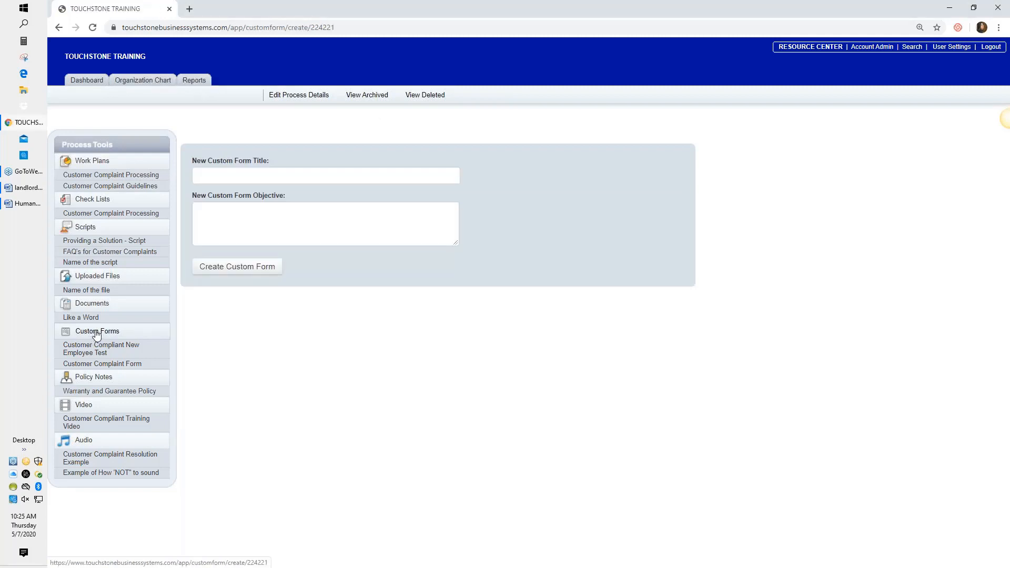
left_click(240, 177)
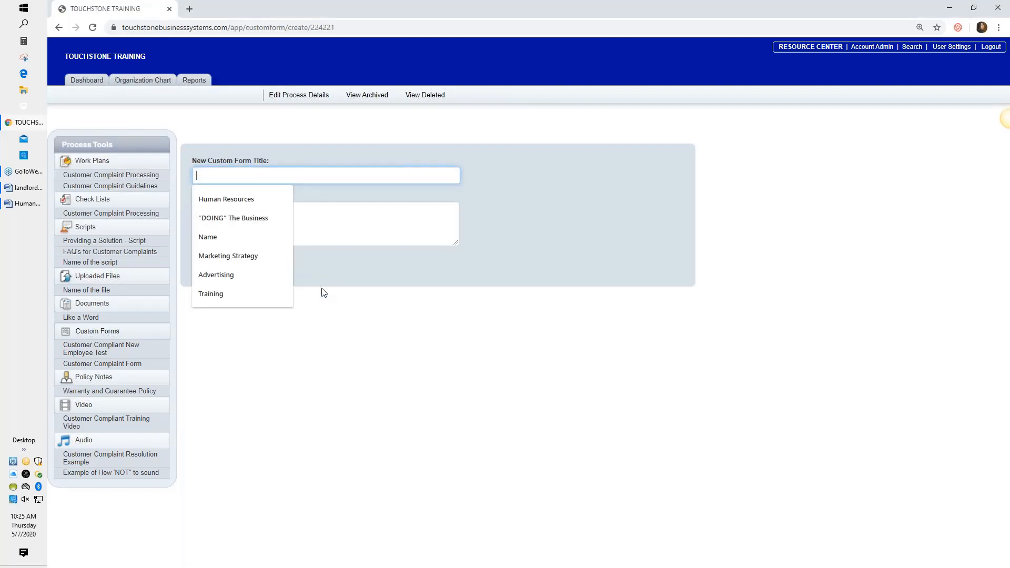
type("name fo")
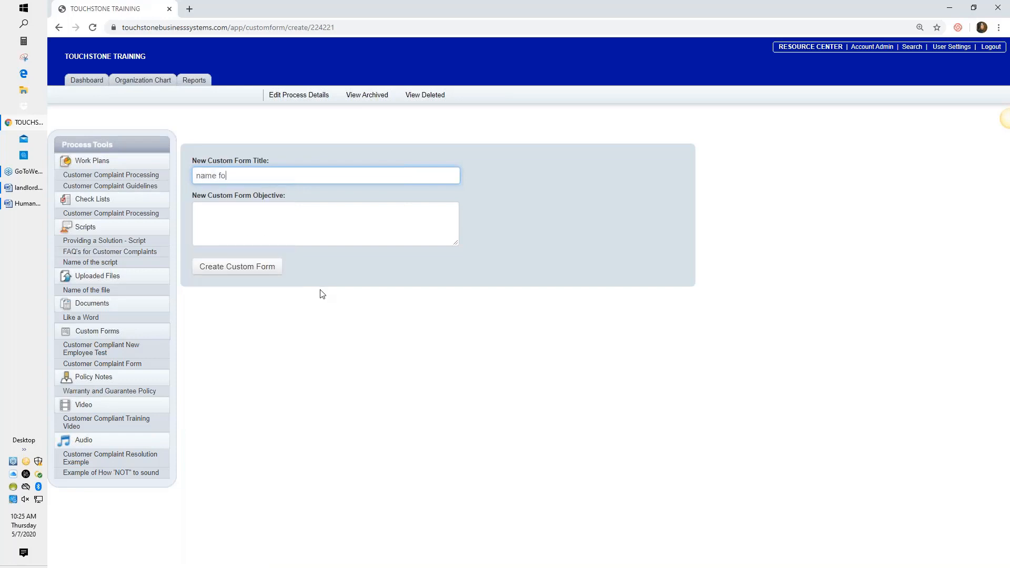
type(" my CF")
left_click_drag(226, 177, 218, 180)
key("BackSpace")
type("of")
left_click(244, 273)
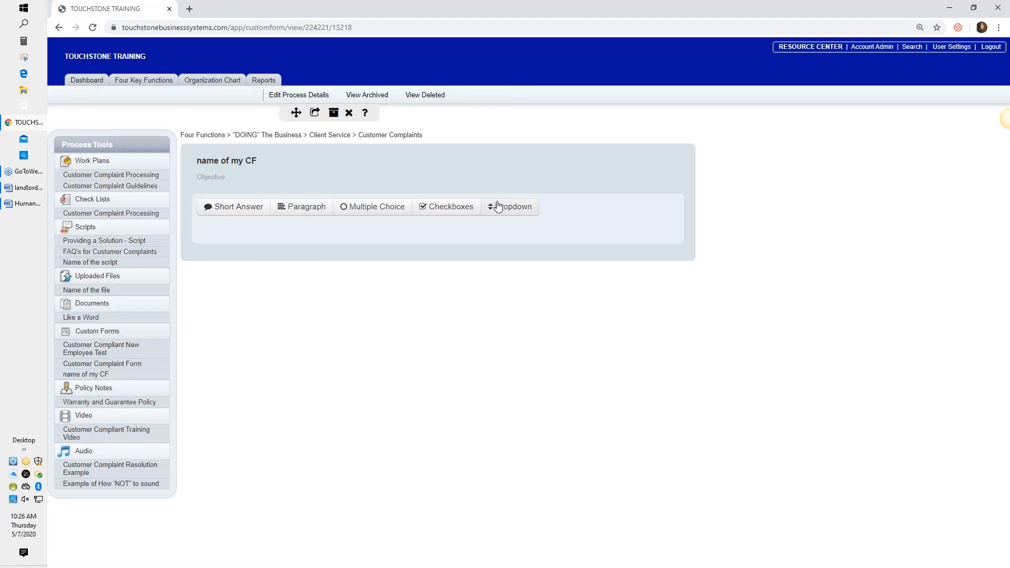
- Add a Short Answer field labelled "Name" to the custom form and save it
left_click(231, 210)
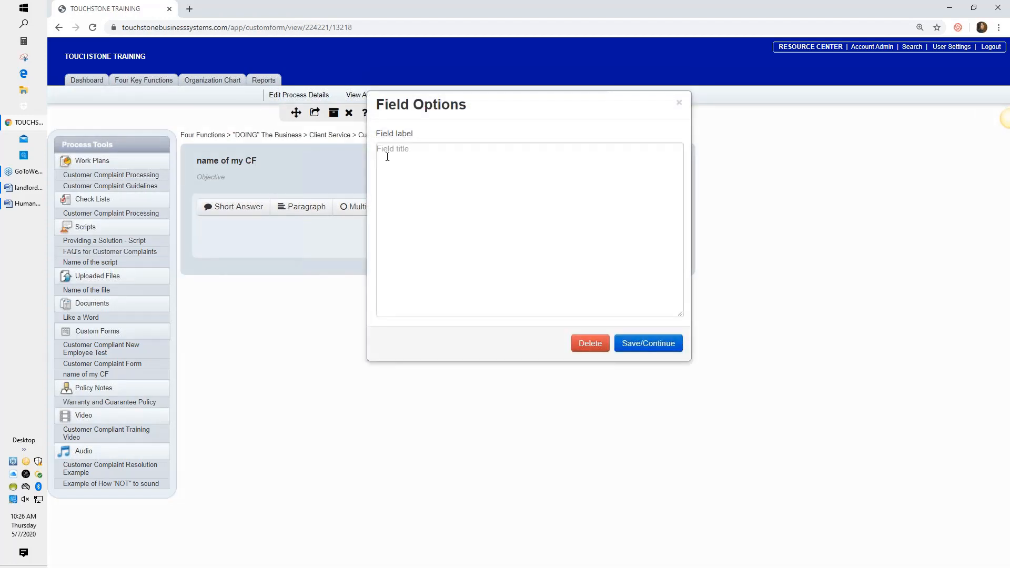
left_click(382, 151)
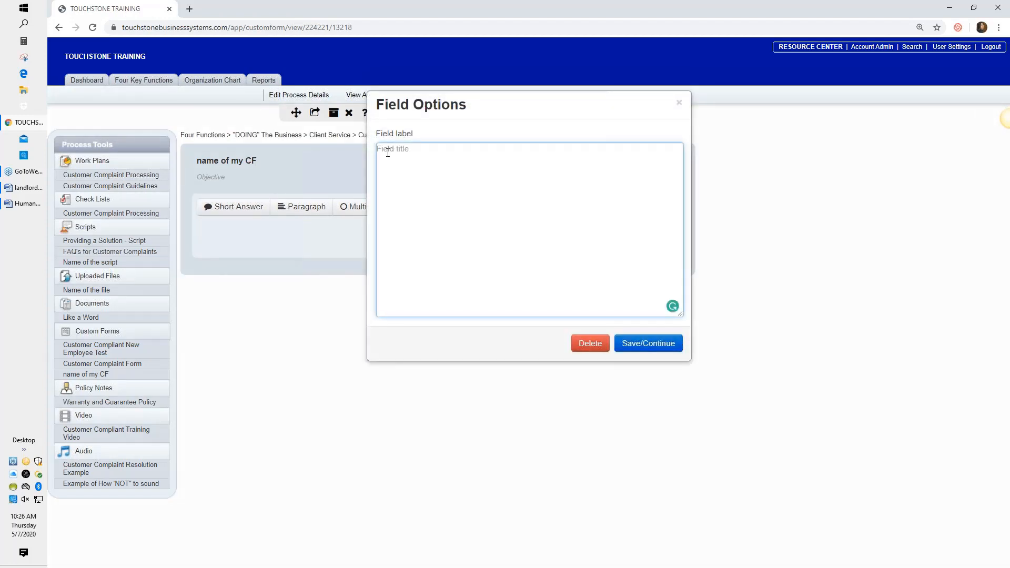
type("Name")
left_click(643, 344)
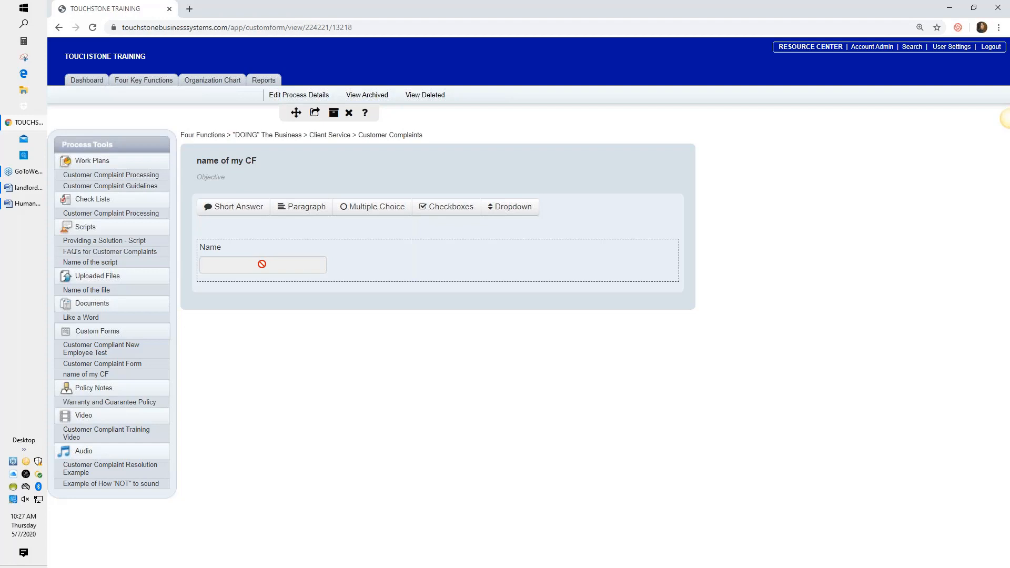
- Relabel the short answer field as "Change" and save it, then reopen and close its options
left_click(264, 264)
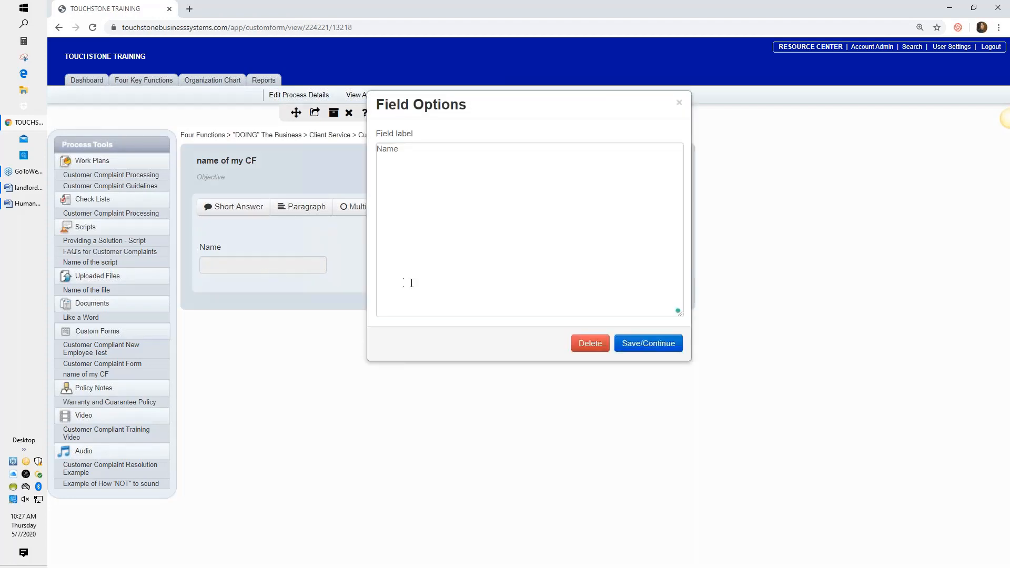
left_click_drag(417, 160, 341, 150)
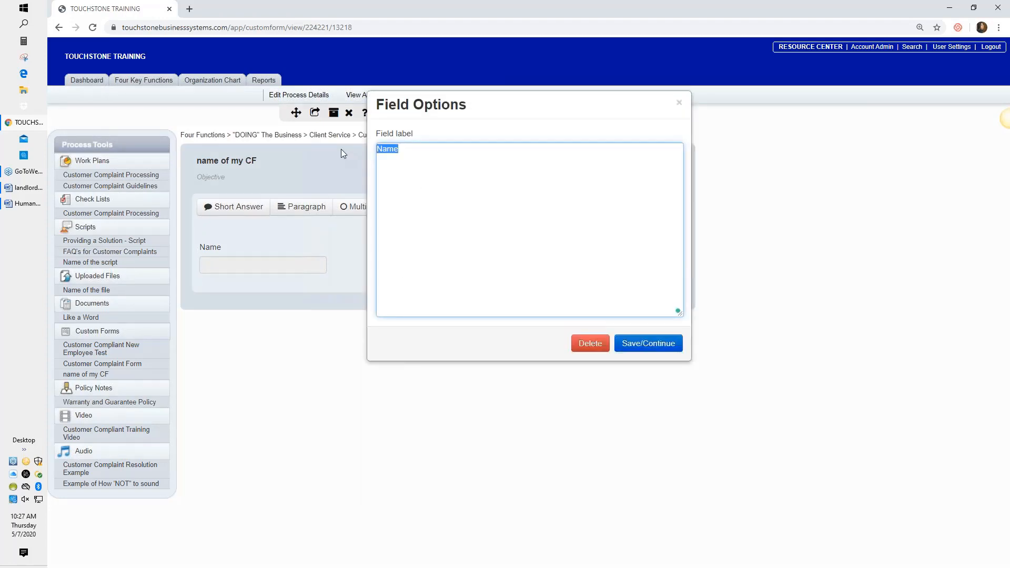
type("Change")
left_click(646, 344)
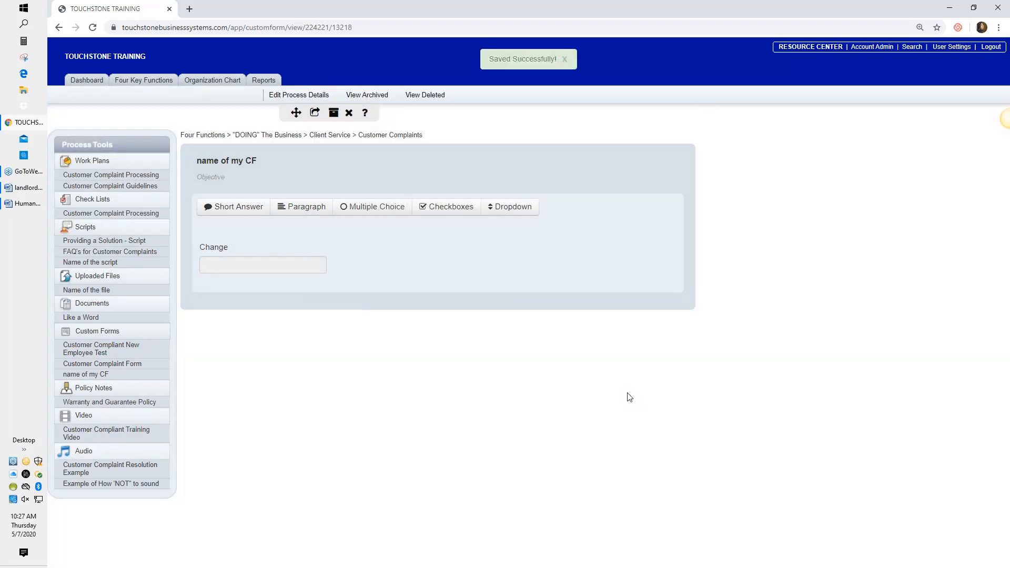
left_click(310, 266)
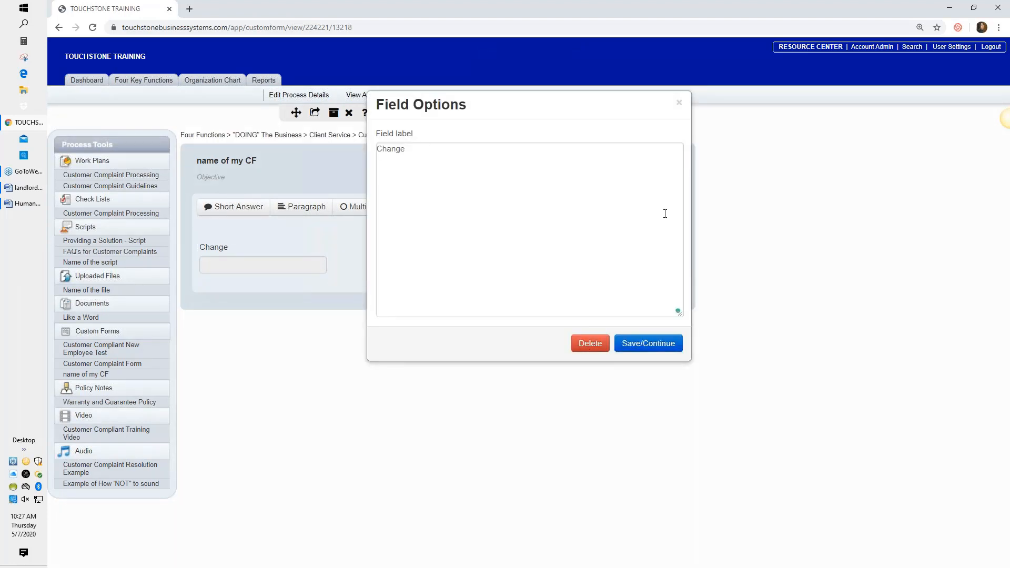
left_click(678, 103)
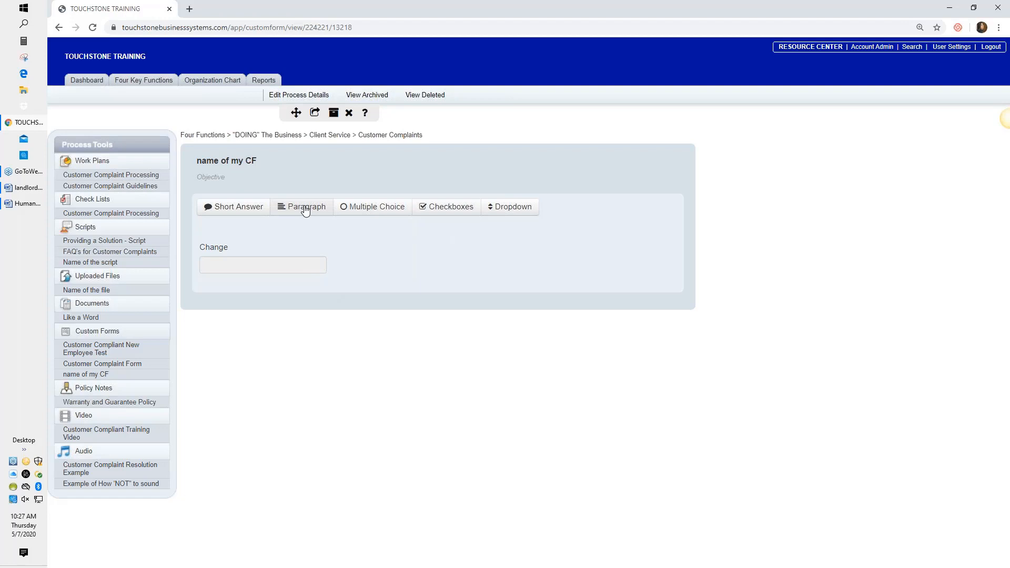
- Add a Paragraph field labelled "Notes/Comments" to the custom form and save it
left_click(305, 208)
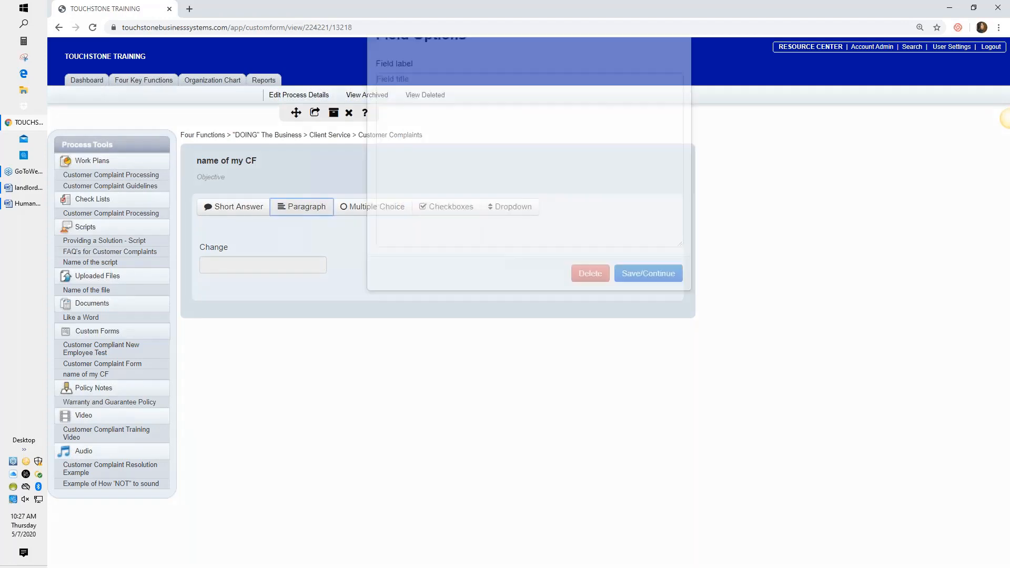
type("No")
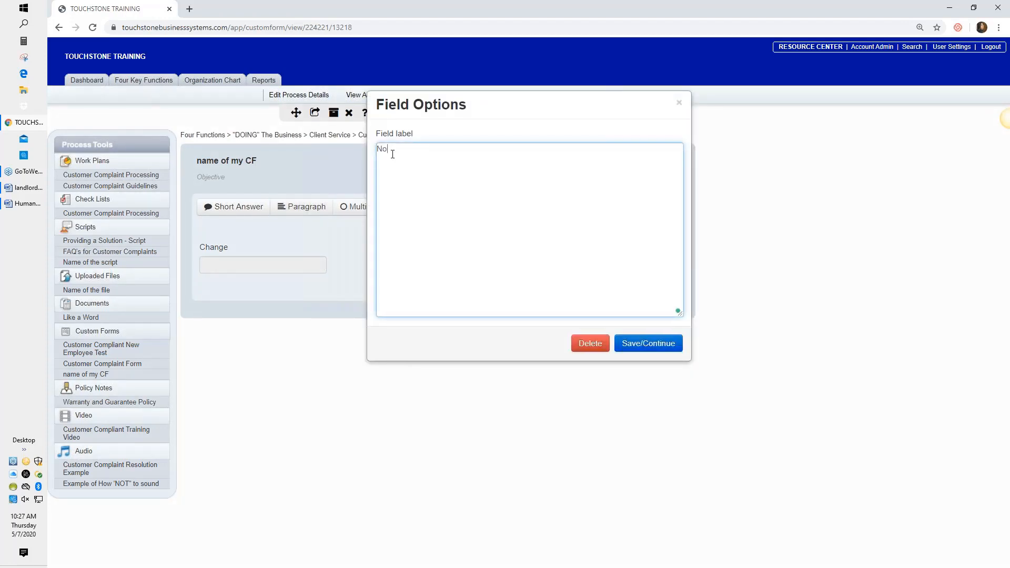
type("tes/Comments")
left_click(648, 346)
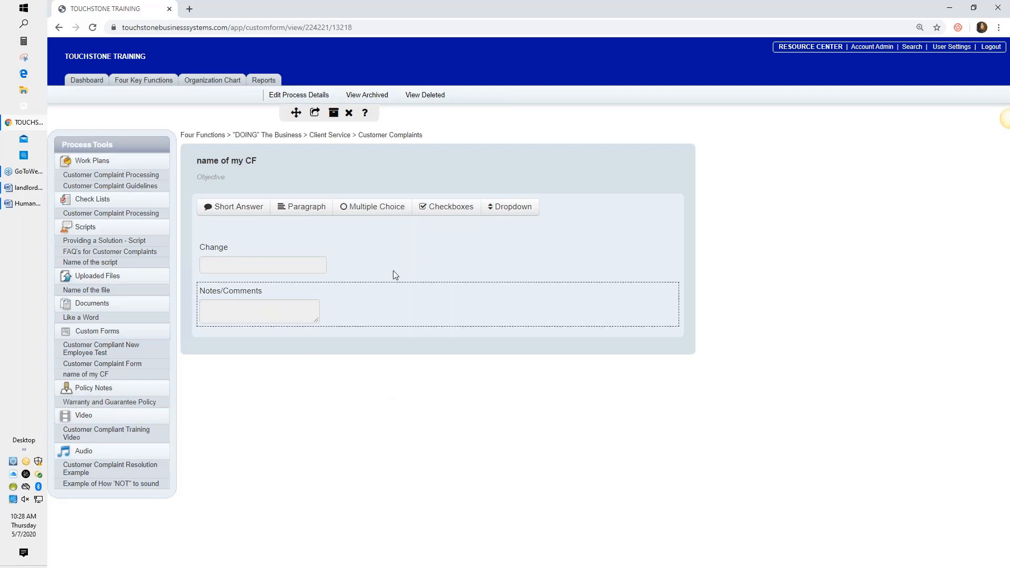
- Add a Multiple Choice field labelled "Question" to the custom form with four choices: A, B, C and D
left_click(370, 210)
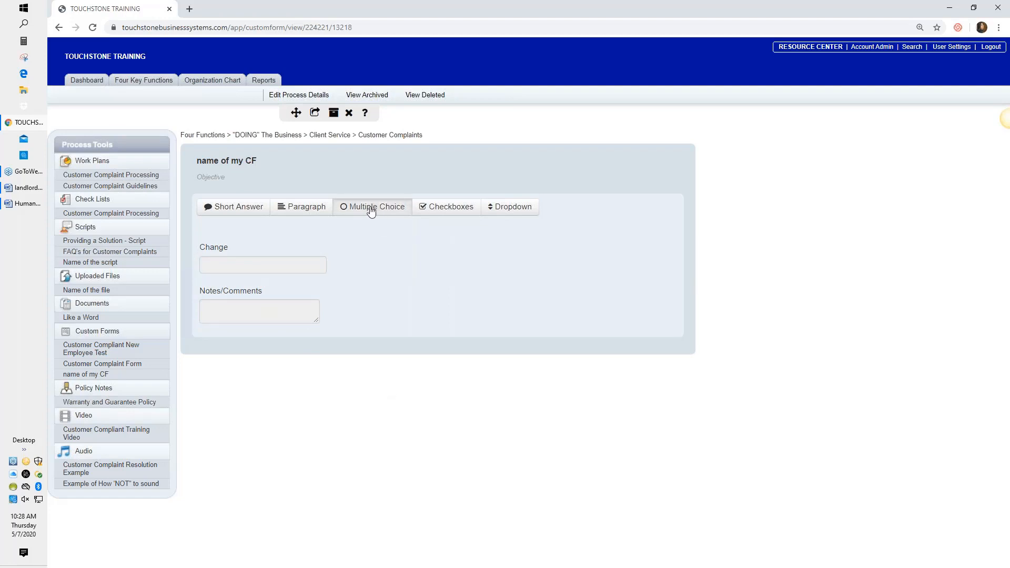
left_click(381, 150)
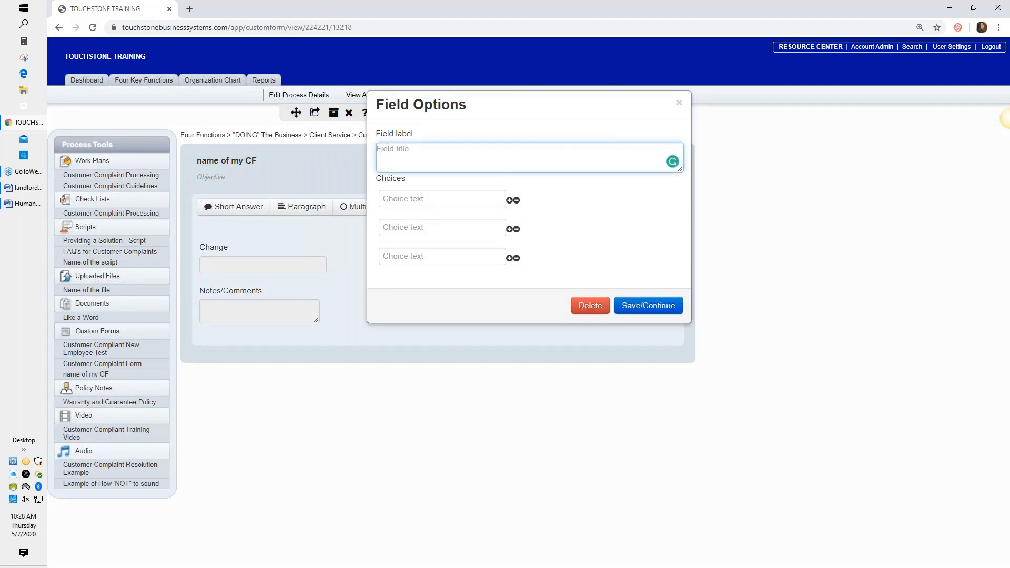
type("Question")
left_click(404, 199)
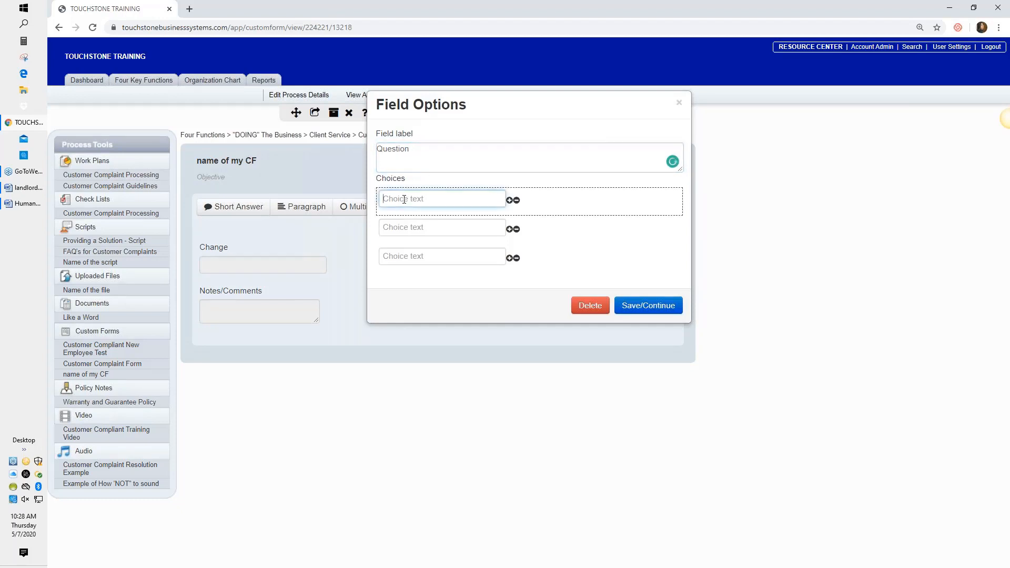
type("A")
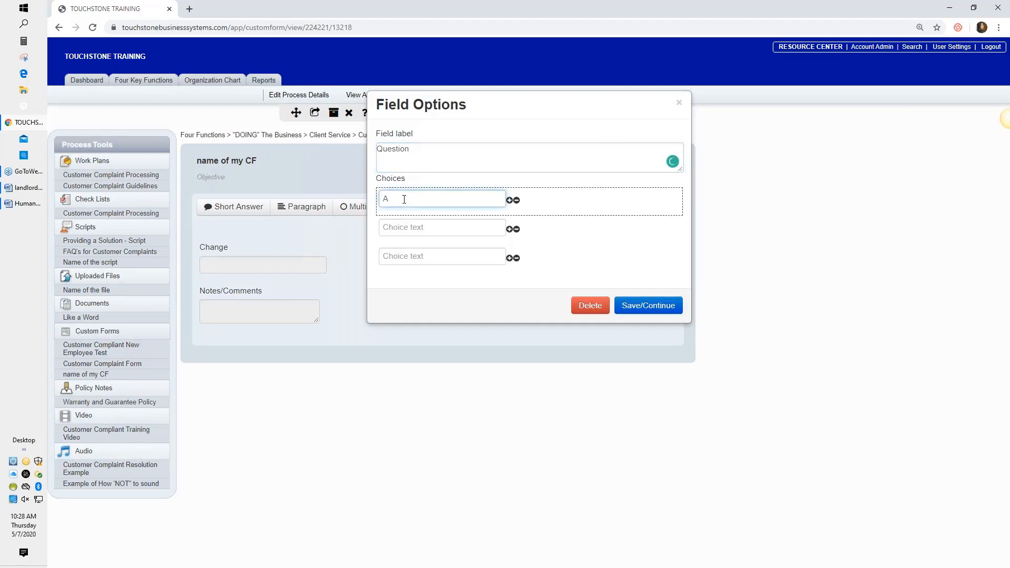
left_click(402, 227)
type("B")
left_click(405, 256)
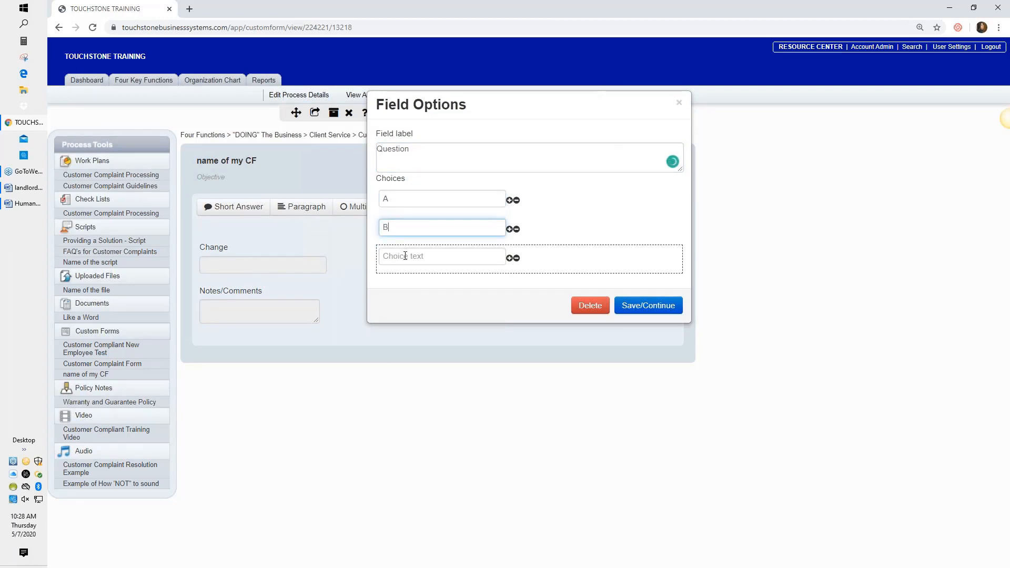
type("C")
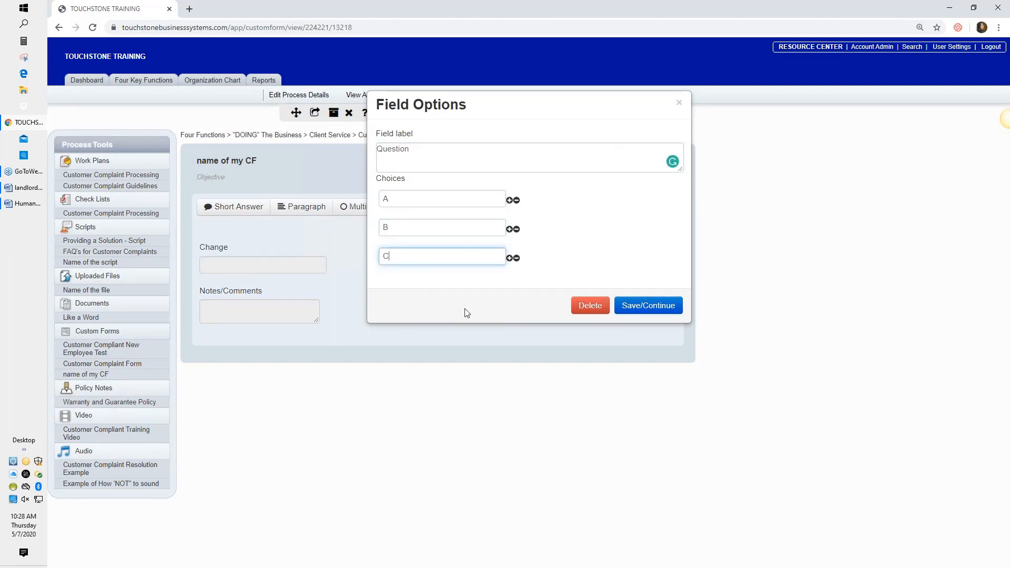
left_click(509, 258)
left_click(443, 284)
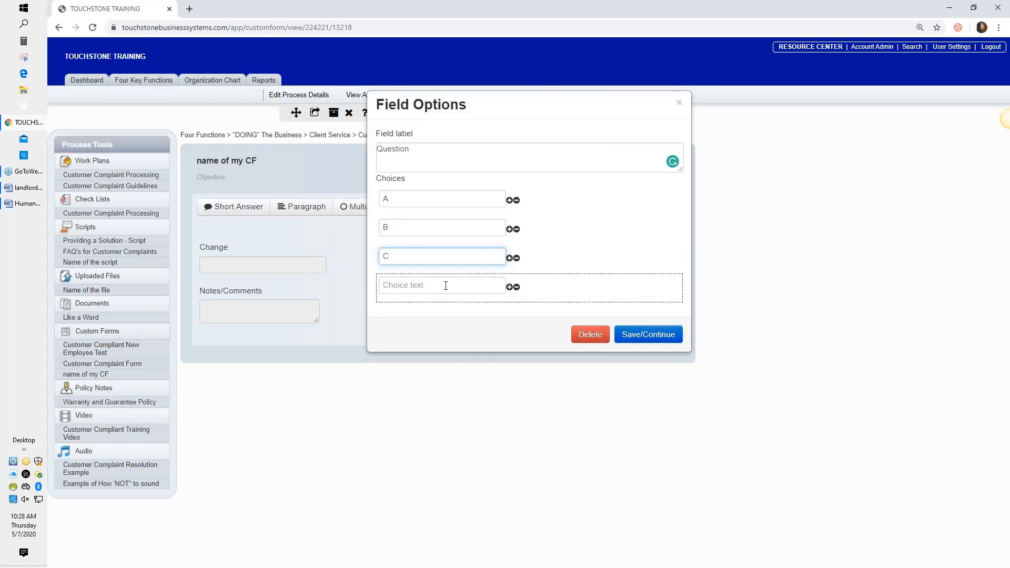
type("D")
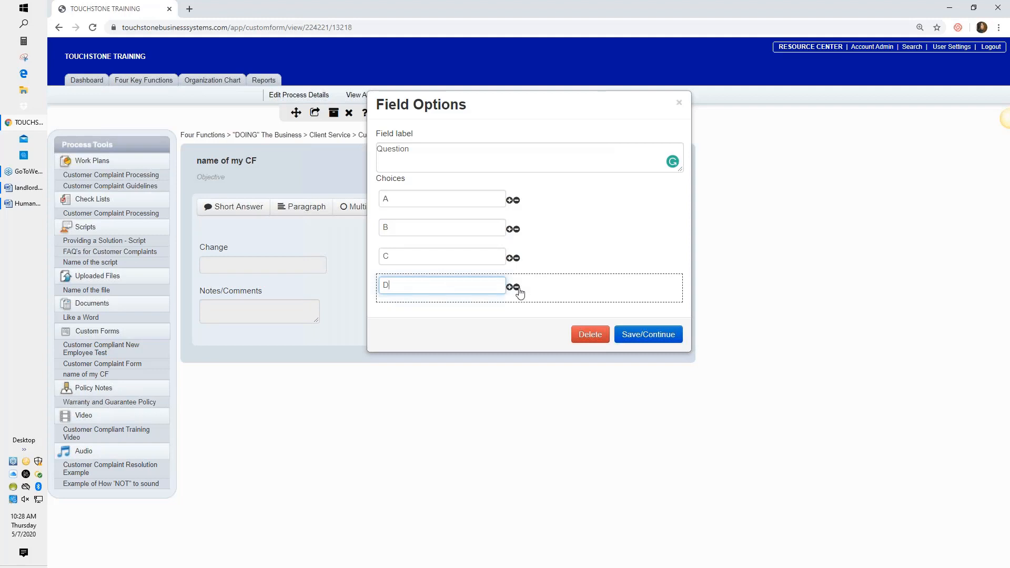
- Reorder the multiple choice options to D, C, A, B and save the field, then reopen its options and save again
left_click_drag(548, 288, 563, 221)
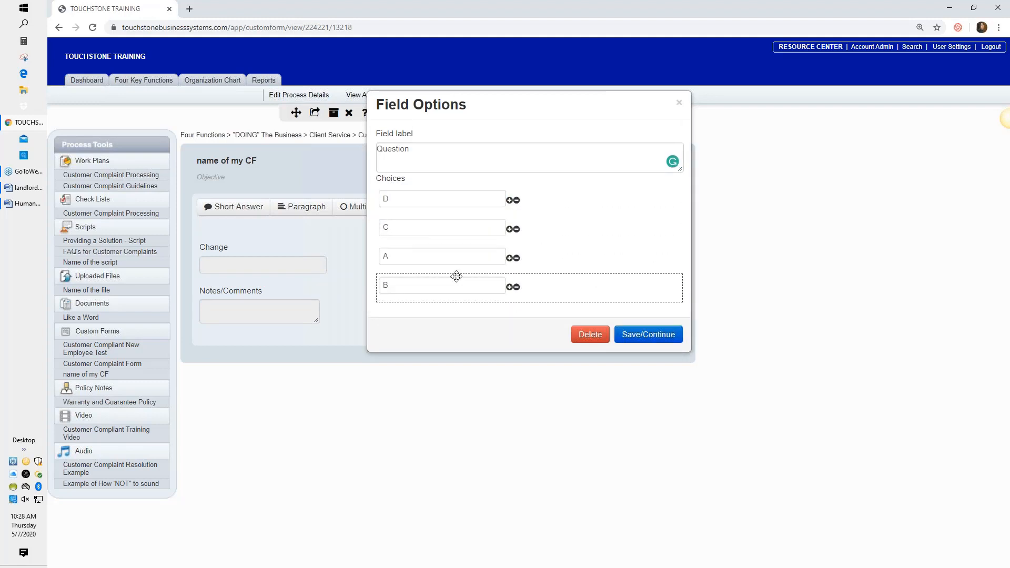
left_click(647, 334)
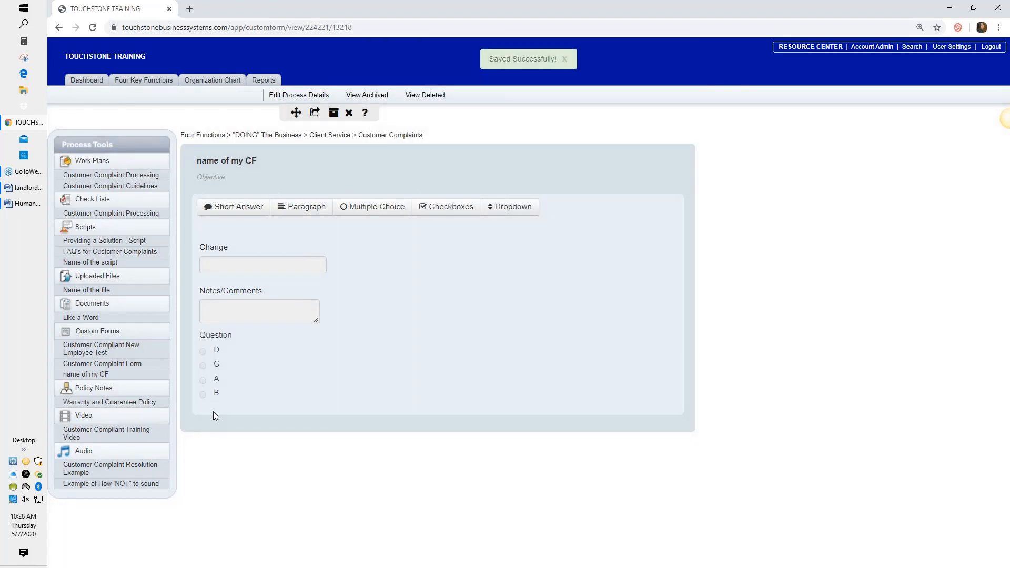
left_click(238, 367)
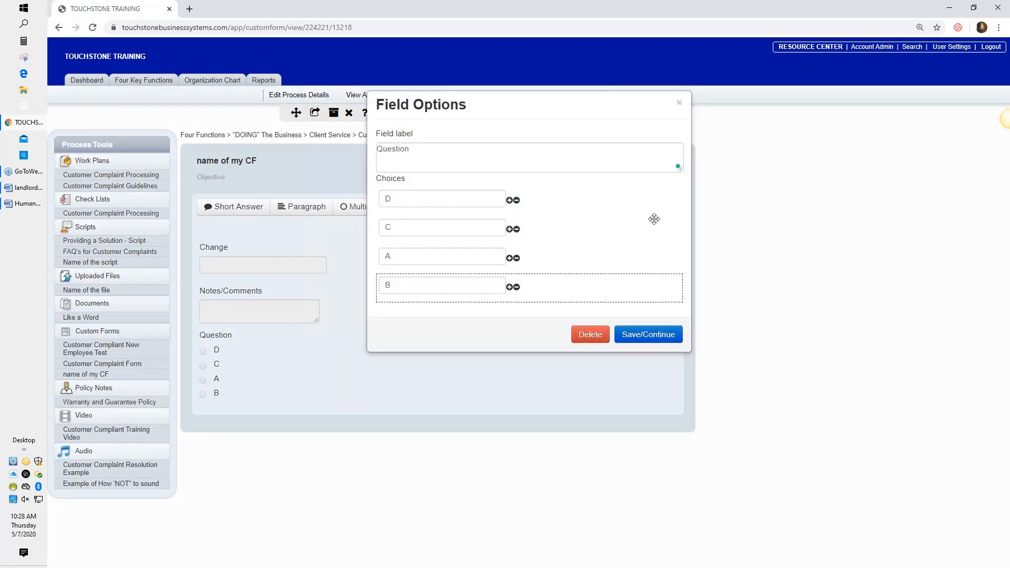
left_click(652, 335)
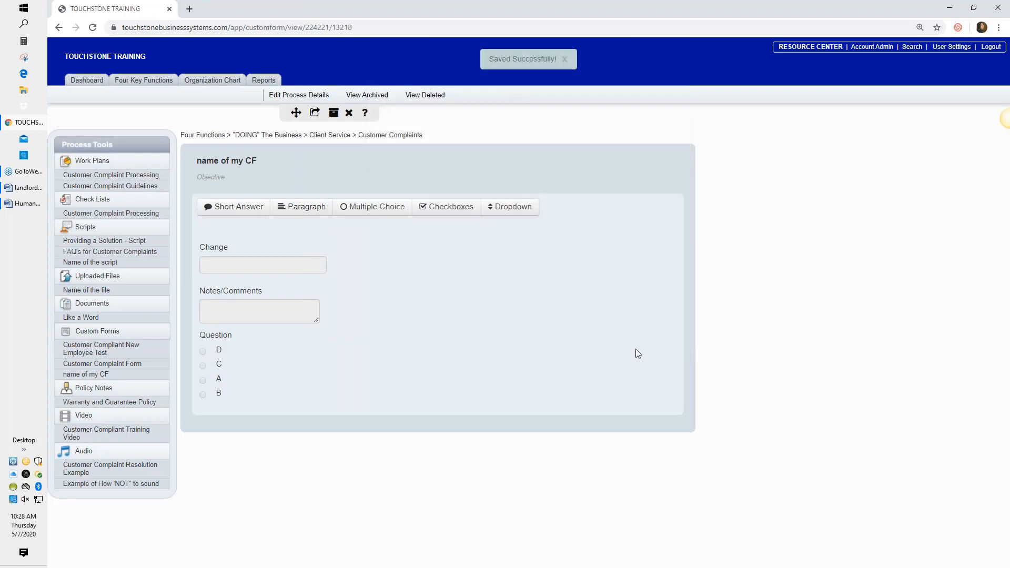
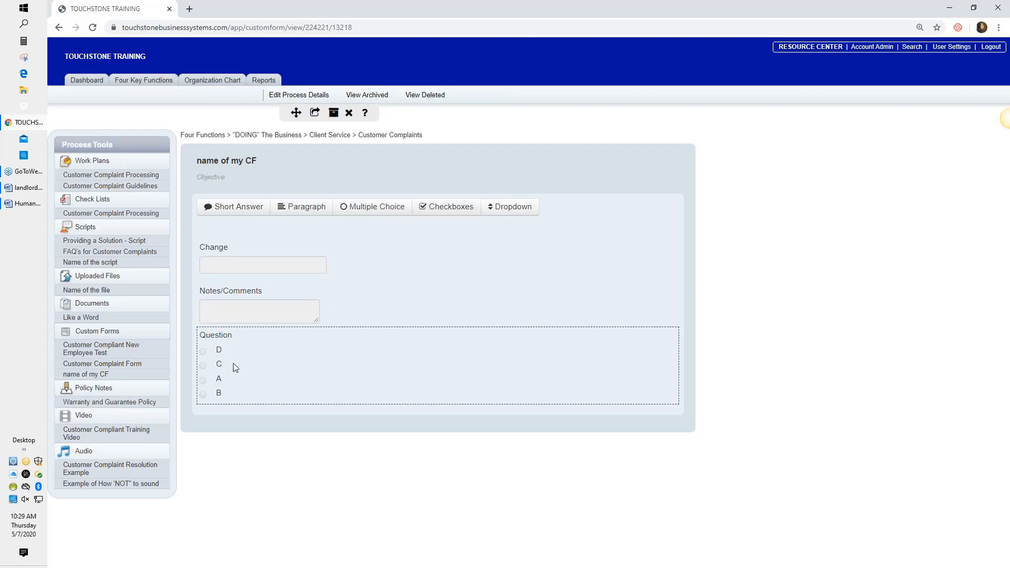
- Add a Checkboxes field labelled "Do these things" with the choices A, C and B, and save it
left_click(448, 208)
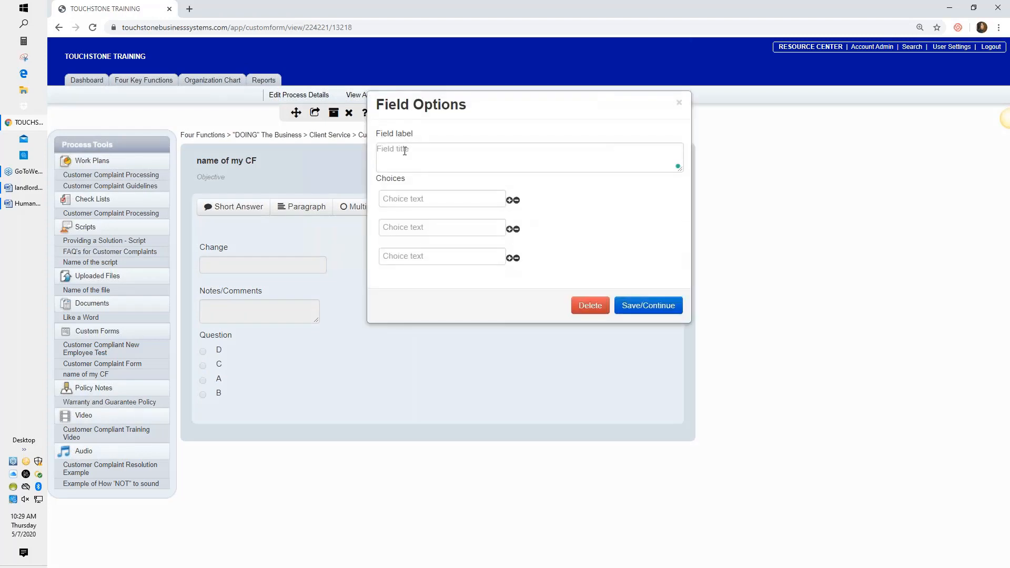
left_click(405, 151)
type("Do")
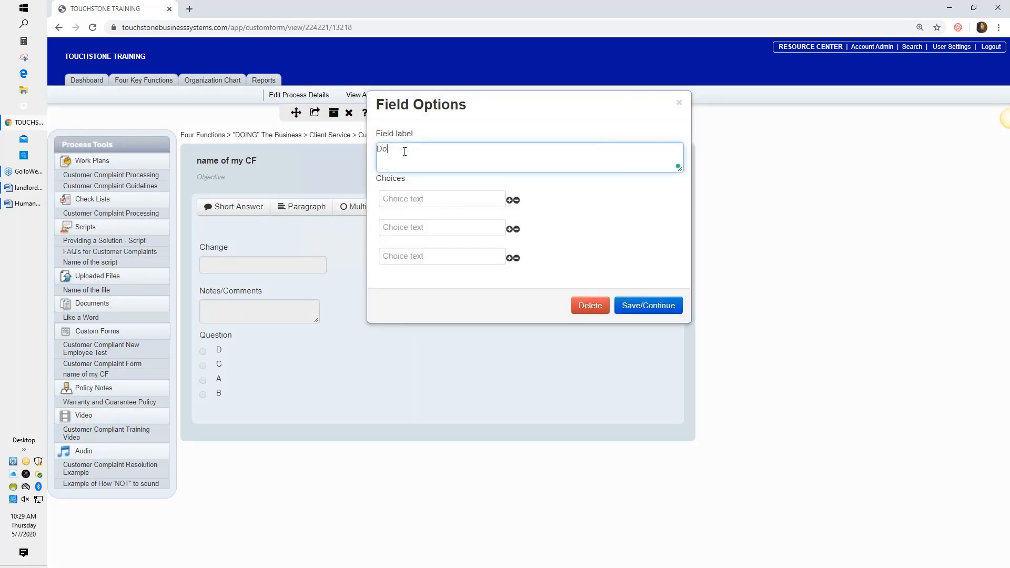
type(" these things")
left_click(403, 199)
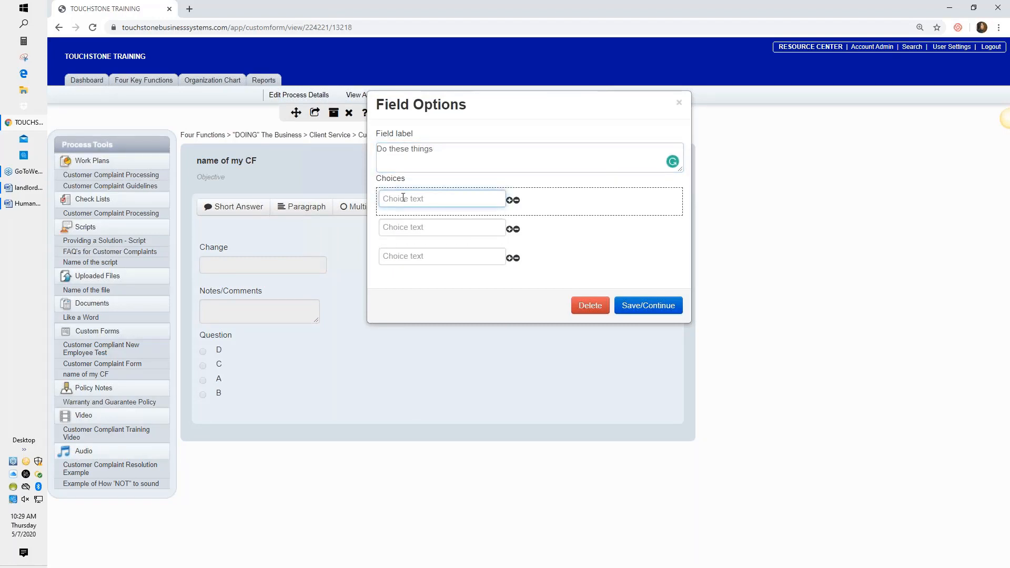
type("A")
left_click(404, 226)
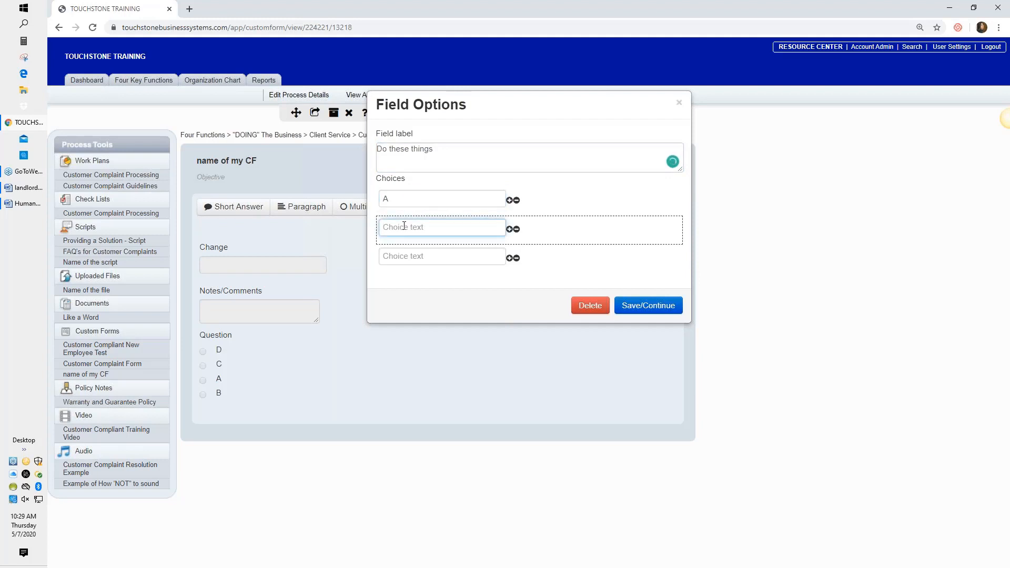
type("C")
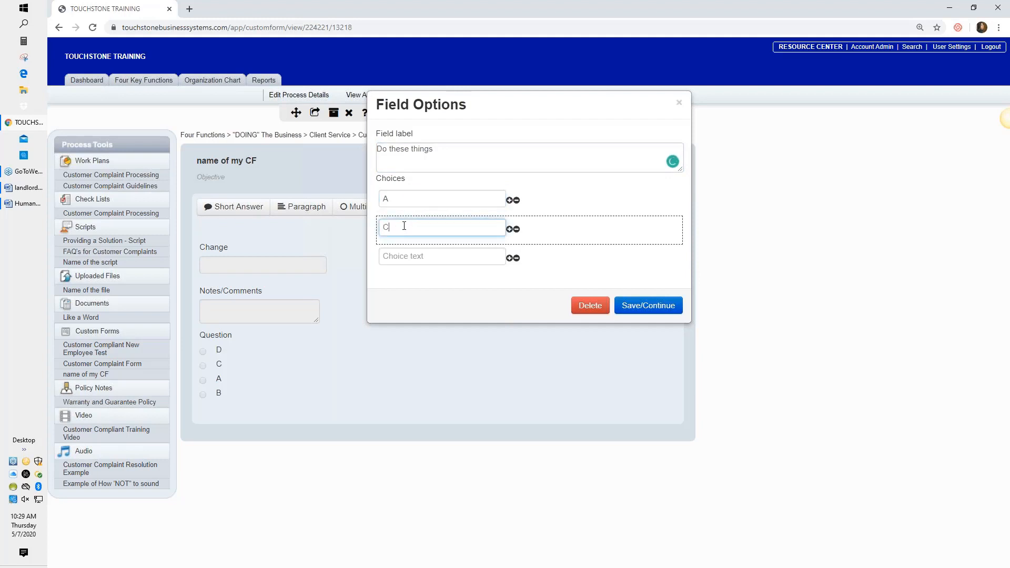
left_click(405, 258)
type("B")
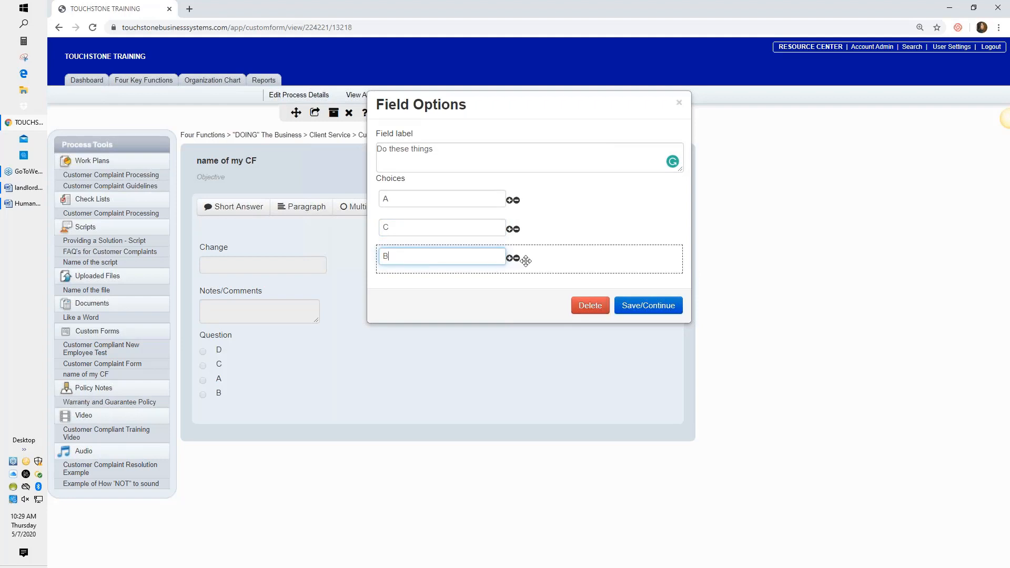
left_click(629, 305)
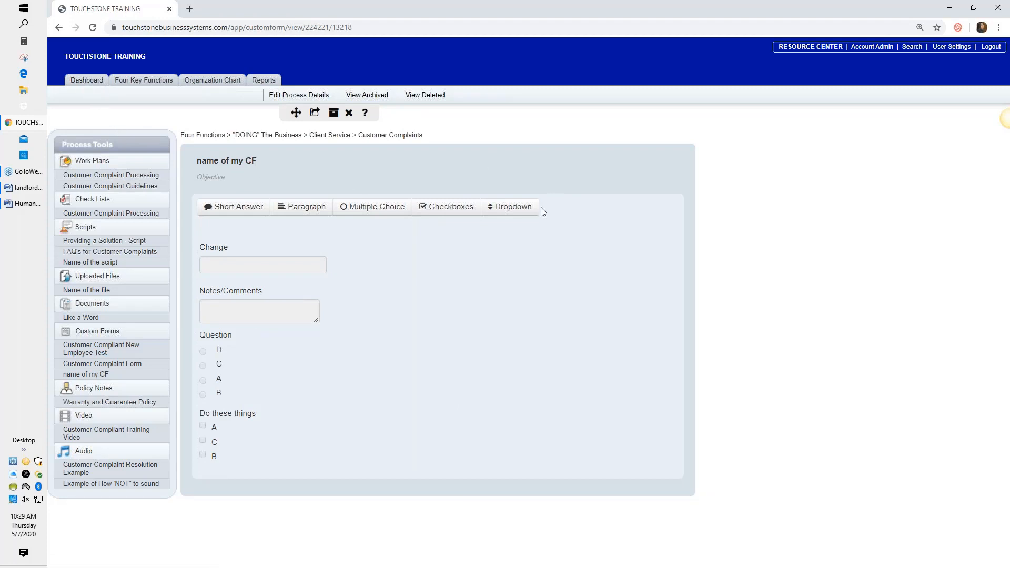
- Add a Dropdown field labelled "Question" with a blank first choice followed by Yes and No, and save it
left_click(505, 211)
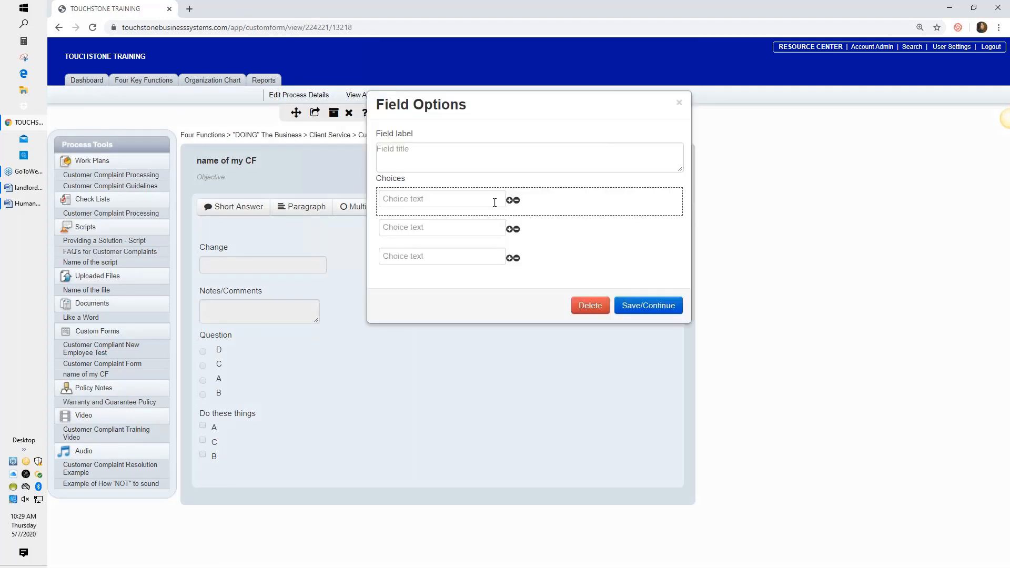
left_click(401, 149)
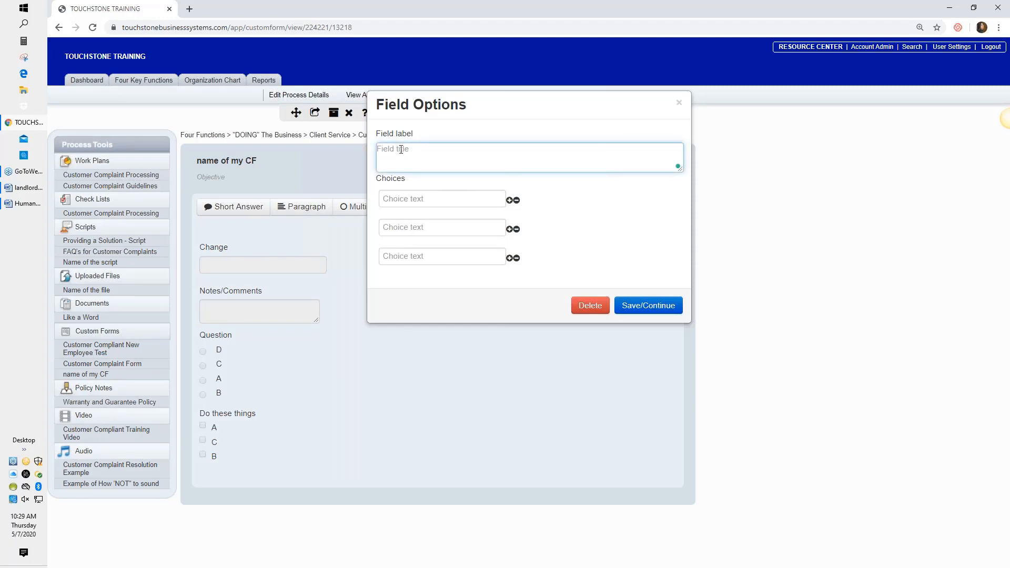
type("Question")
left_click(407, 197)
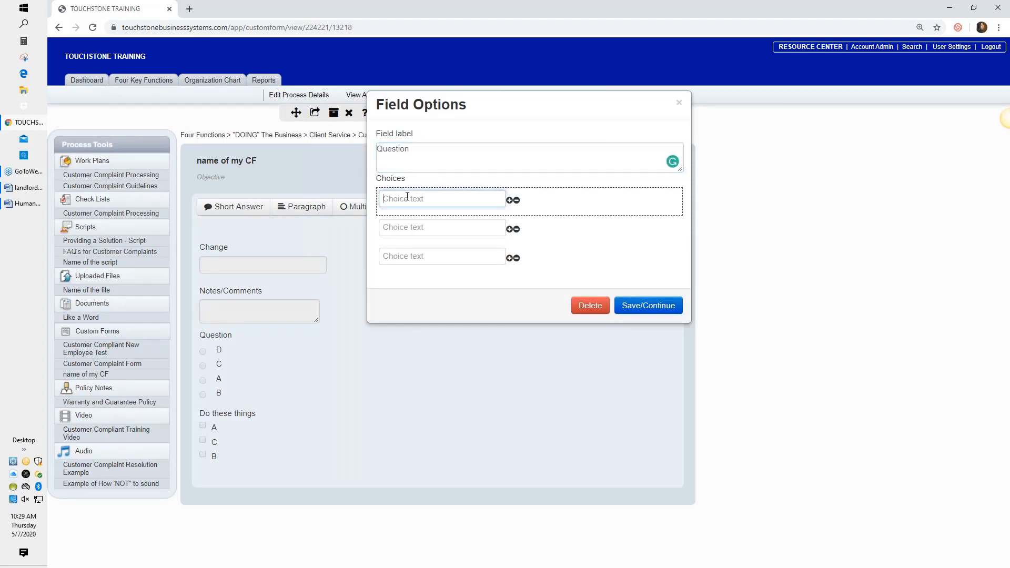
type("Yes")
left_click(409, 225)
type("No")
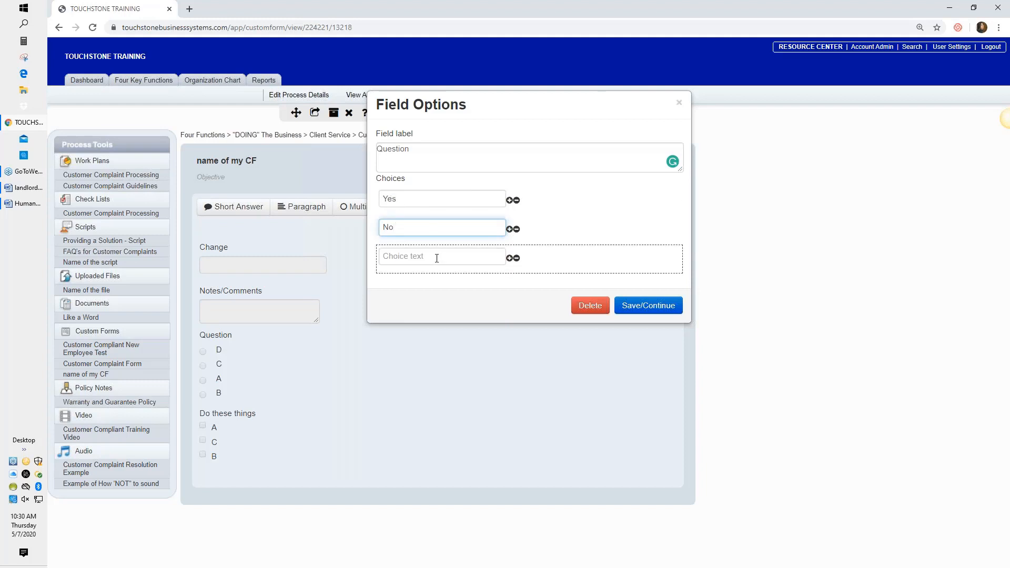
left_click_drag(541, 247, 543, 186)
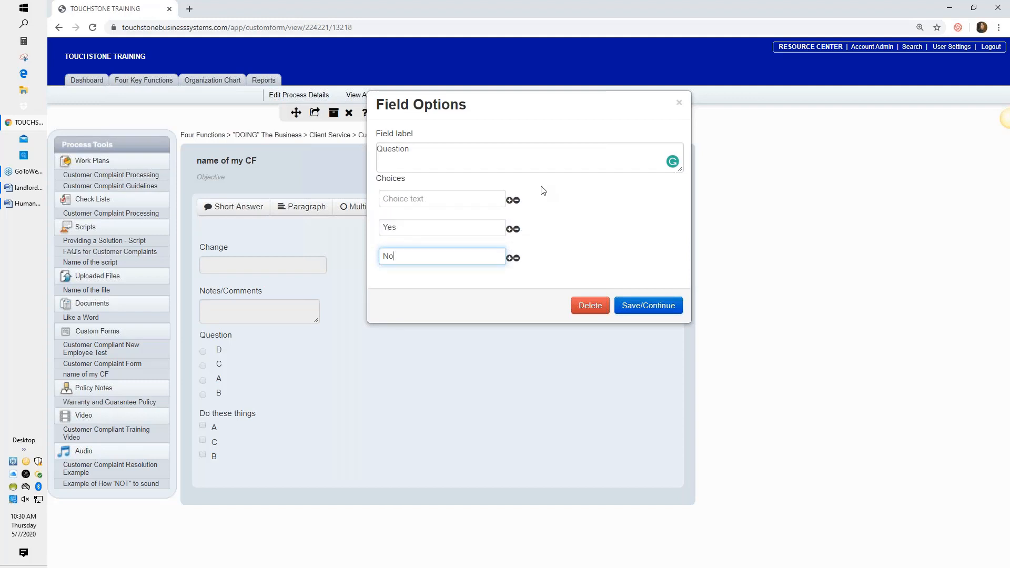
left_click(646, 304)
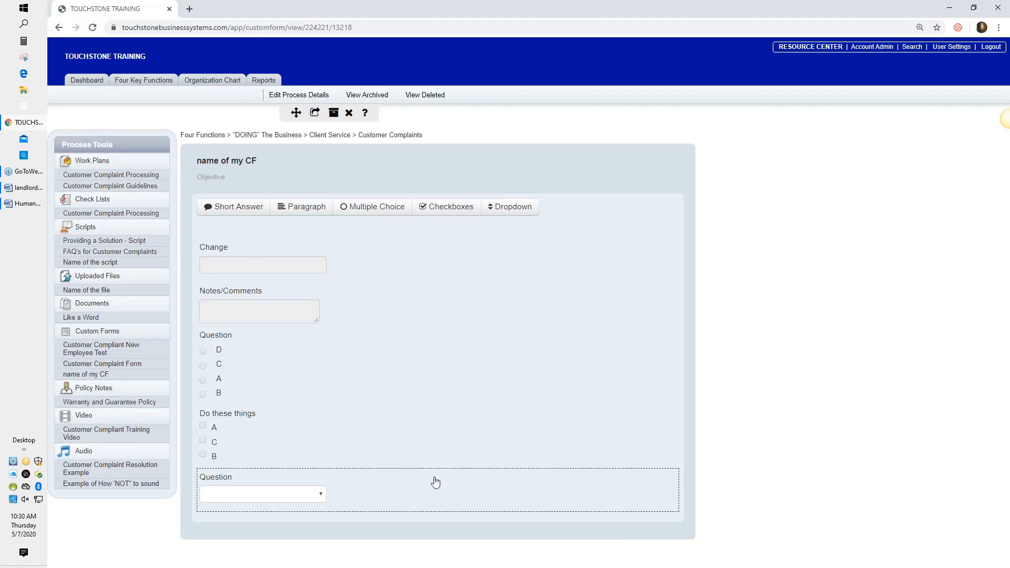
- Move the dropdown question directly below the Change field and the multiple choice question above Notes/Comments
left_click_drag(435, 469, 428, 288)
left_click_drag(421, 406, 428, 307)
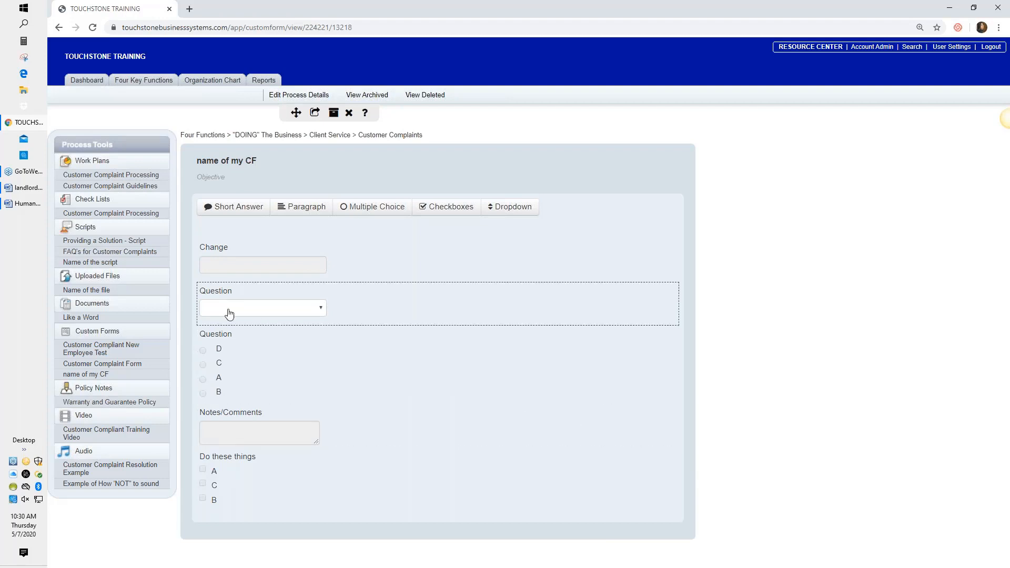
- Add a Paragraph field labelled "Why?", save it, and move it directly below the dropdown question
left_click(297, 206)
left_click(385, 149)
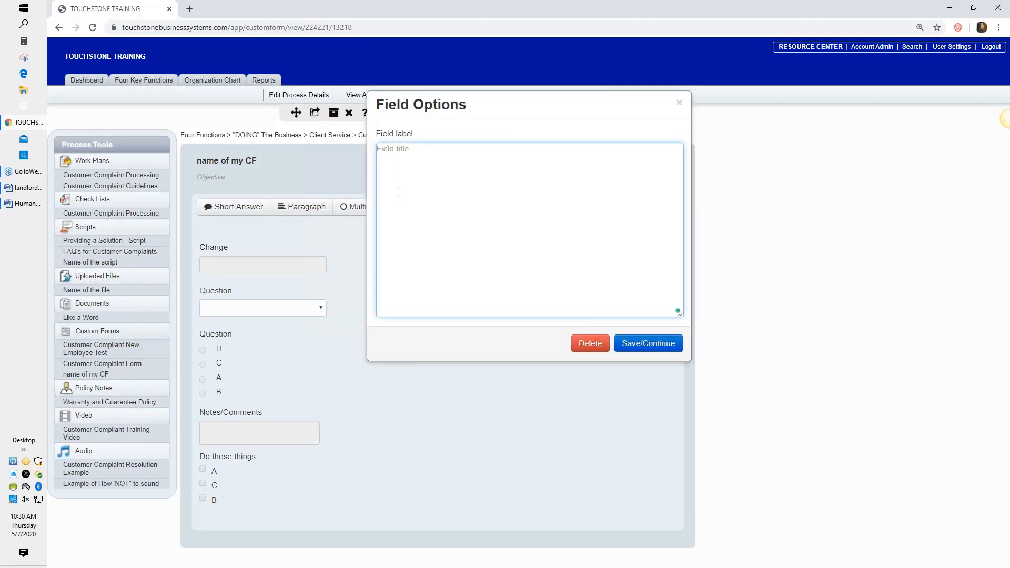
type("Why?")
left_click(647, 343)
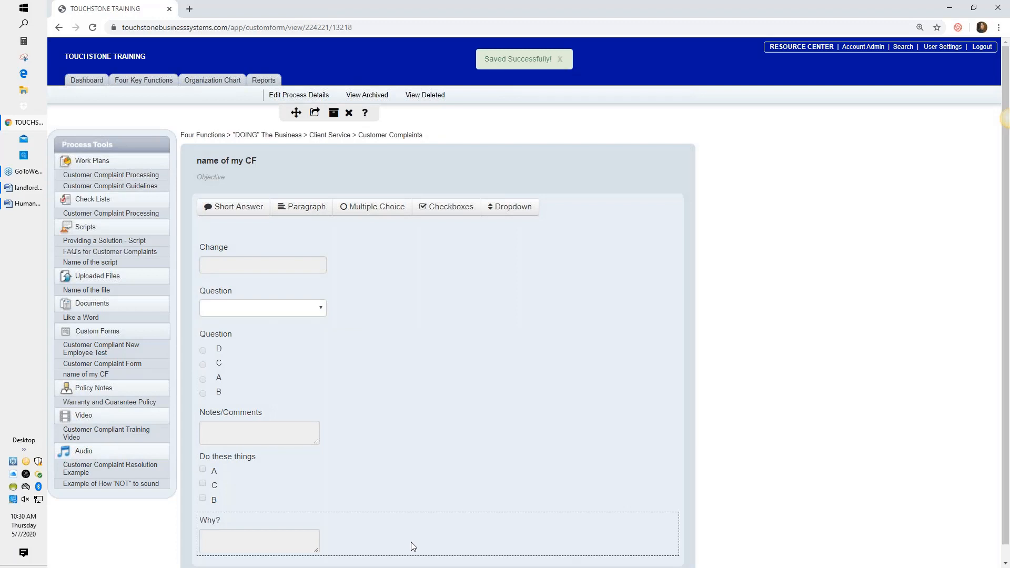
left_click_drag(411, 542, 416, 349)
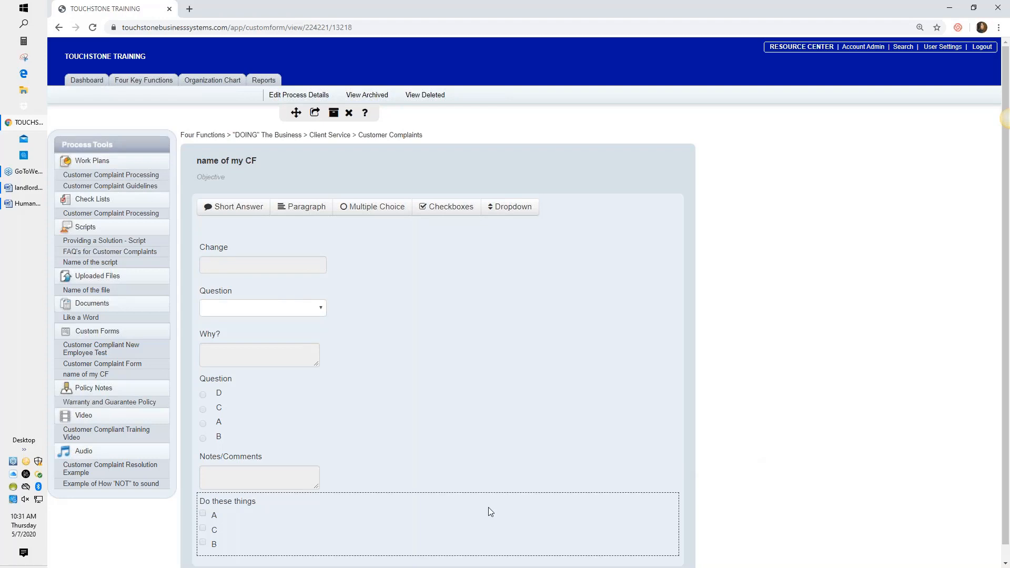
- Review the fields of the existing Customer Complaint Form and open the Customer Compliant New Employee Test form
left_click(119, 365)
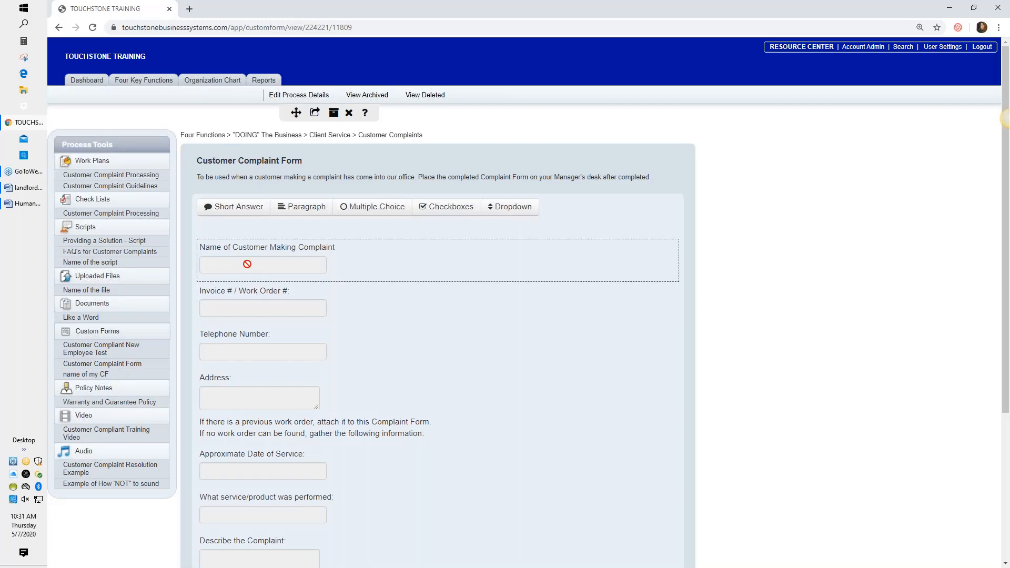
scroll(631, 458, "down", 3)
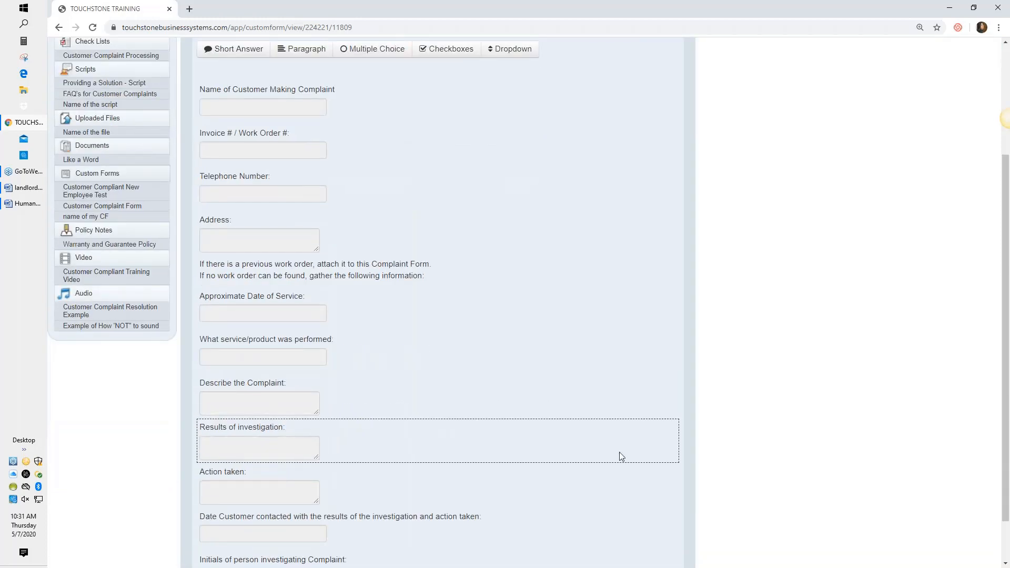
scroll(621, 457, "down", 1)
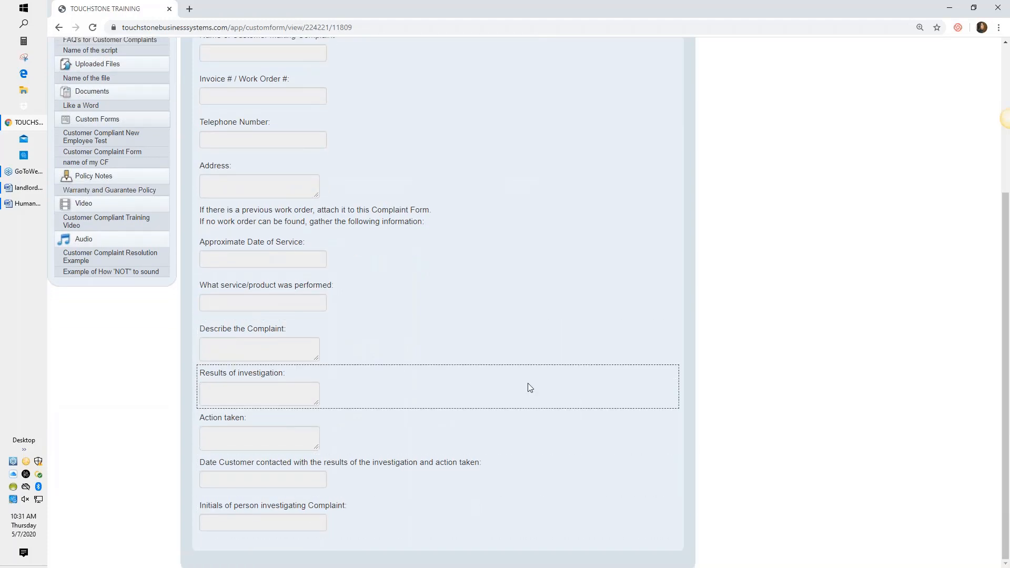
scroll(529, 387, "up", 4)
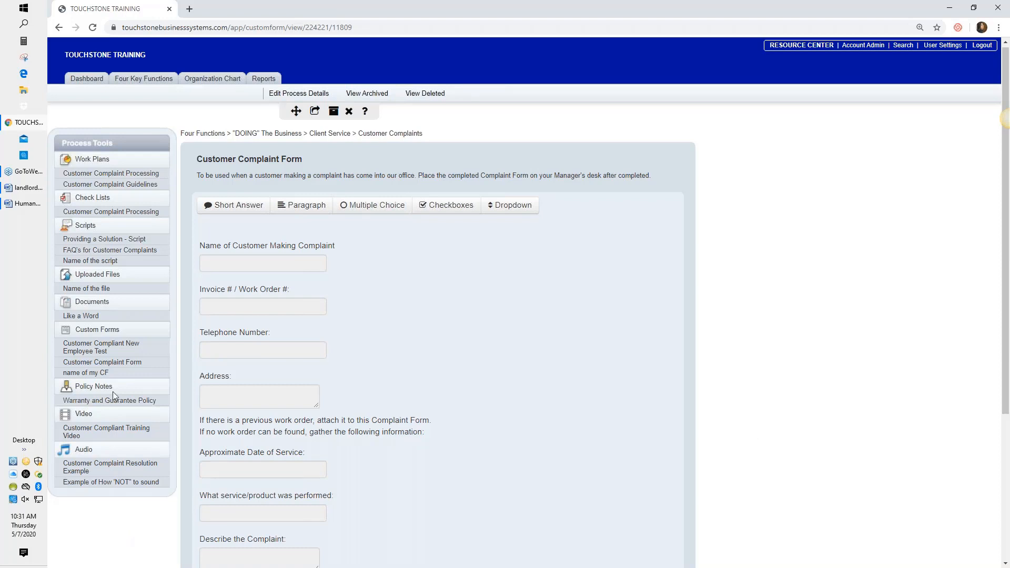
left_click(98, 348)
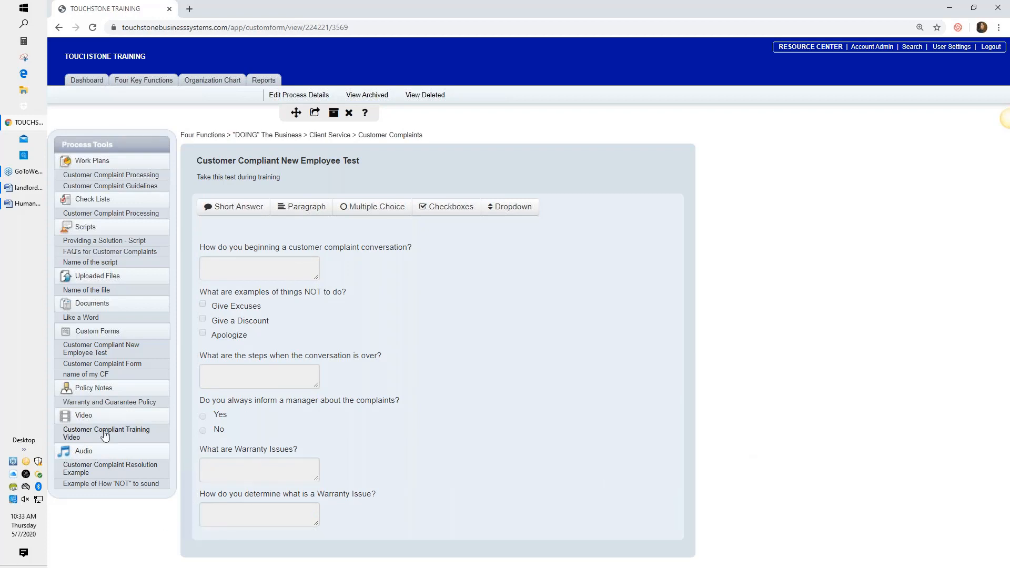
- Create a new policy note titled "Name of the policy" in the Customer Complaints process
left_click(99, 390)
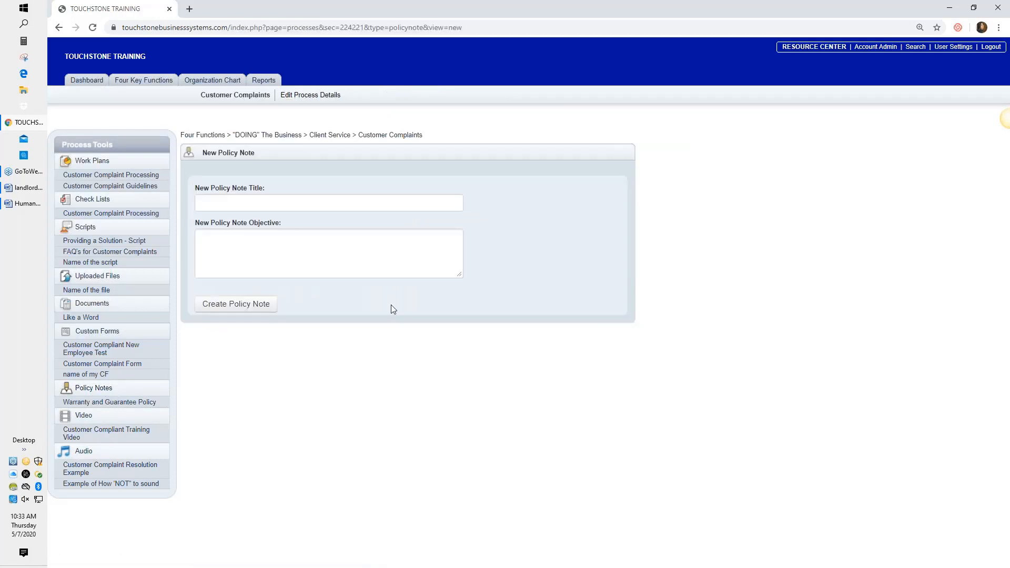
left_click(247, 205)
type("N")
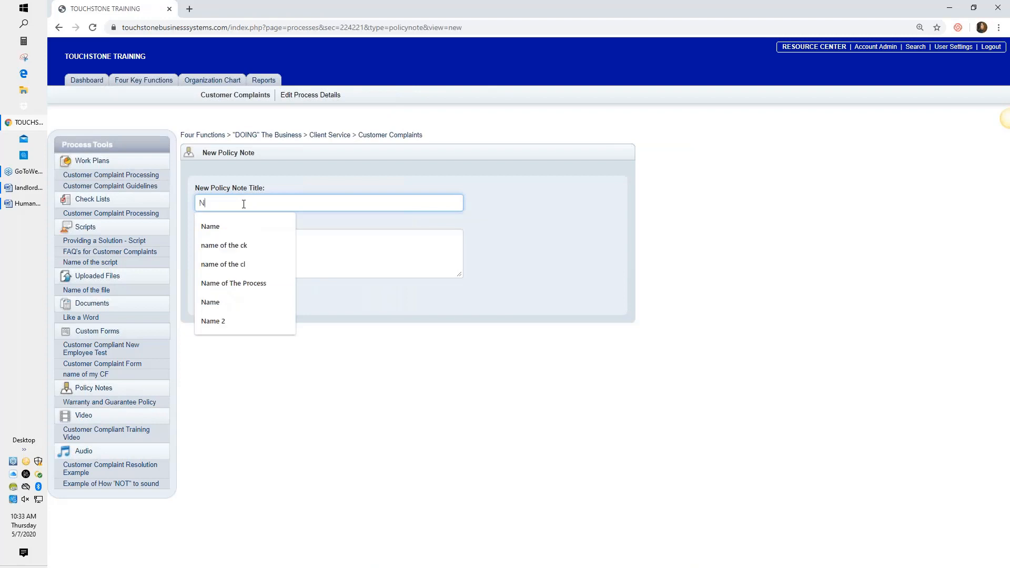
type("ame of the p")
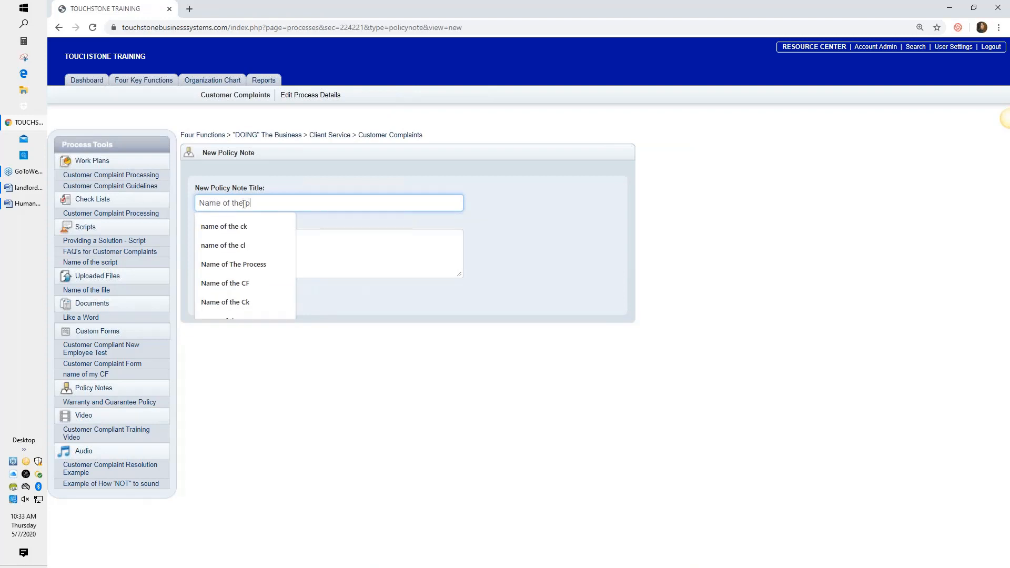
type("olicy")
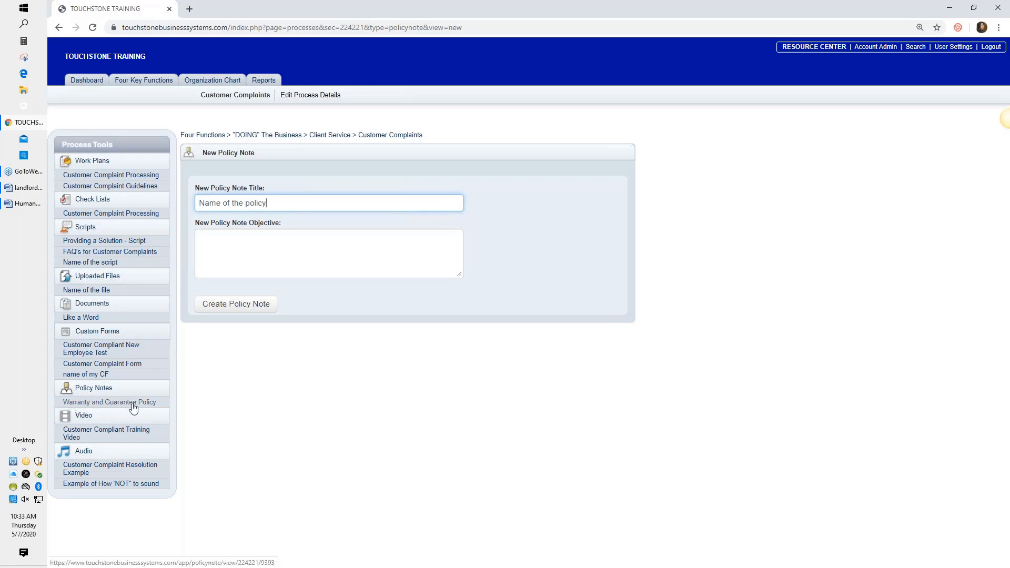
left_click(231, 303)
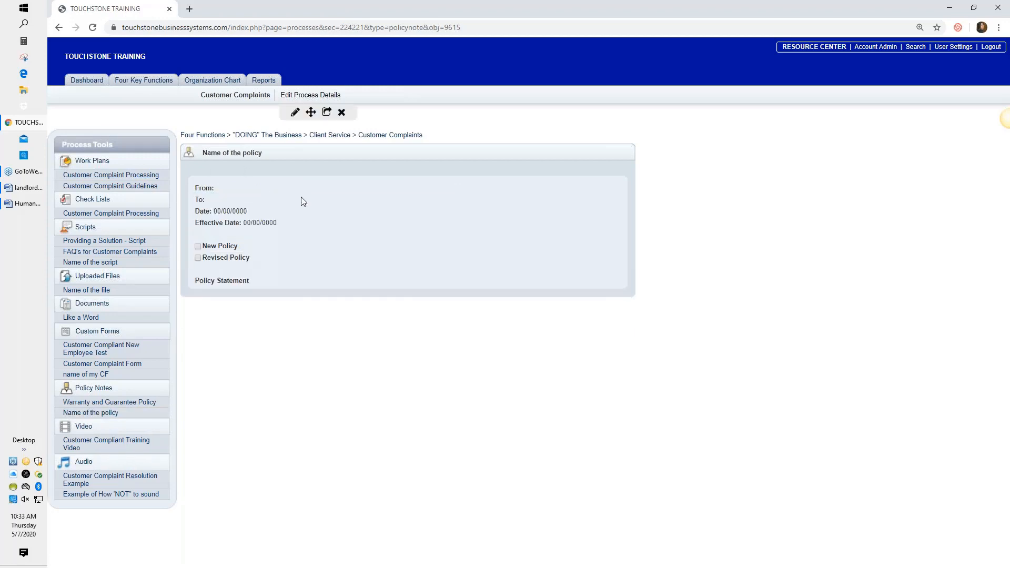
- Open the new policy note for editing and fill in its From field with "Sales rep"
left_click(295, 114)
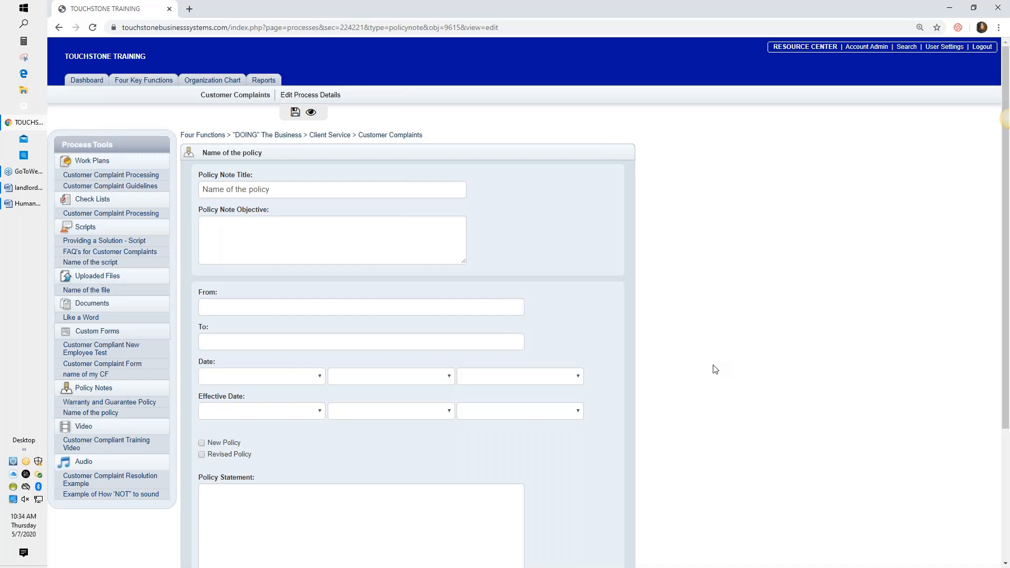
left_click(214, 307)
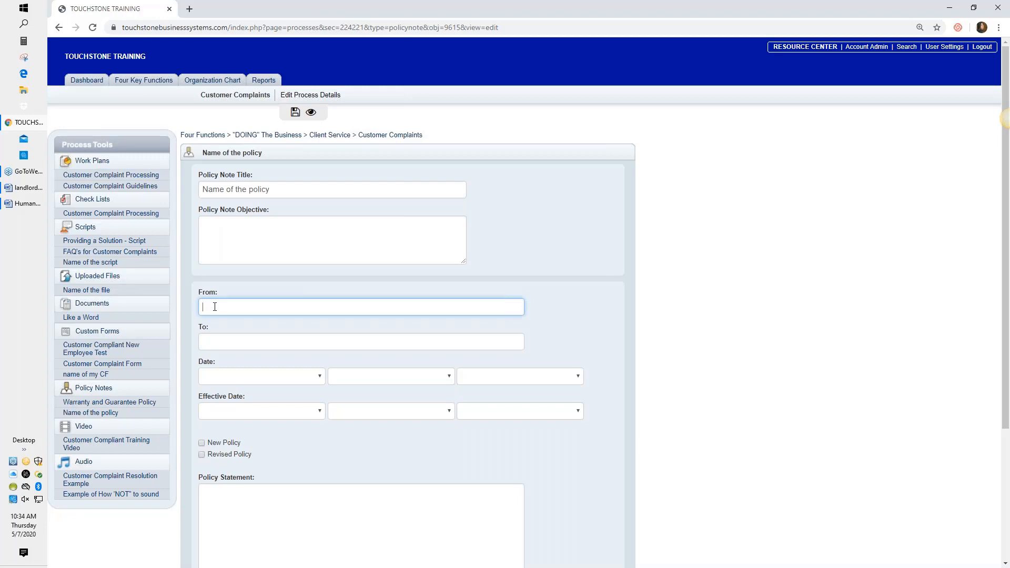
type("Manager")
key("ctrl+a")
type("Sales rep")
left_click(225, 340)
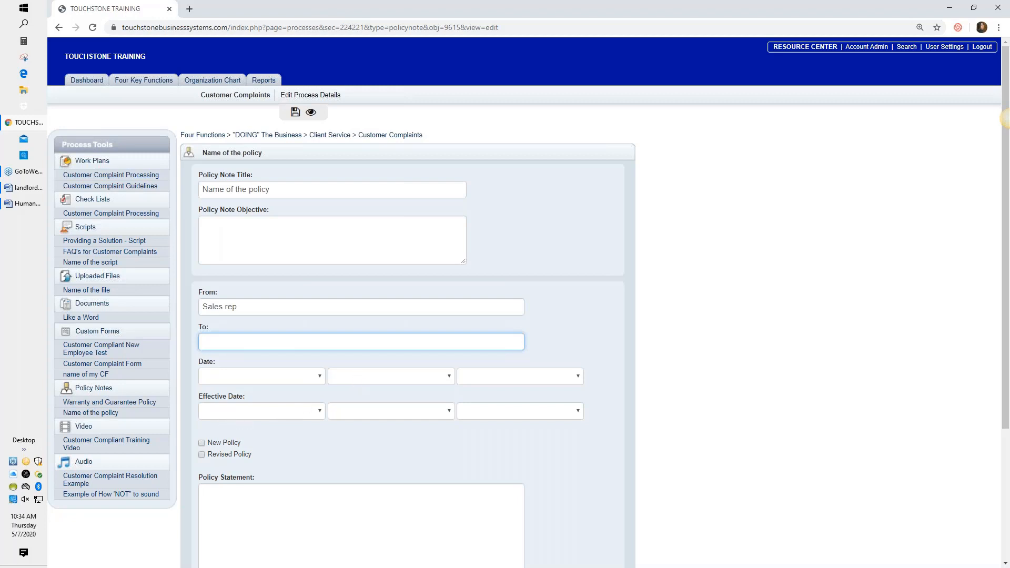
- Enter "text" as the Policy Statement, save the policy note, and leave editing to view it
scroll(290, 418, "down", 3)
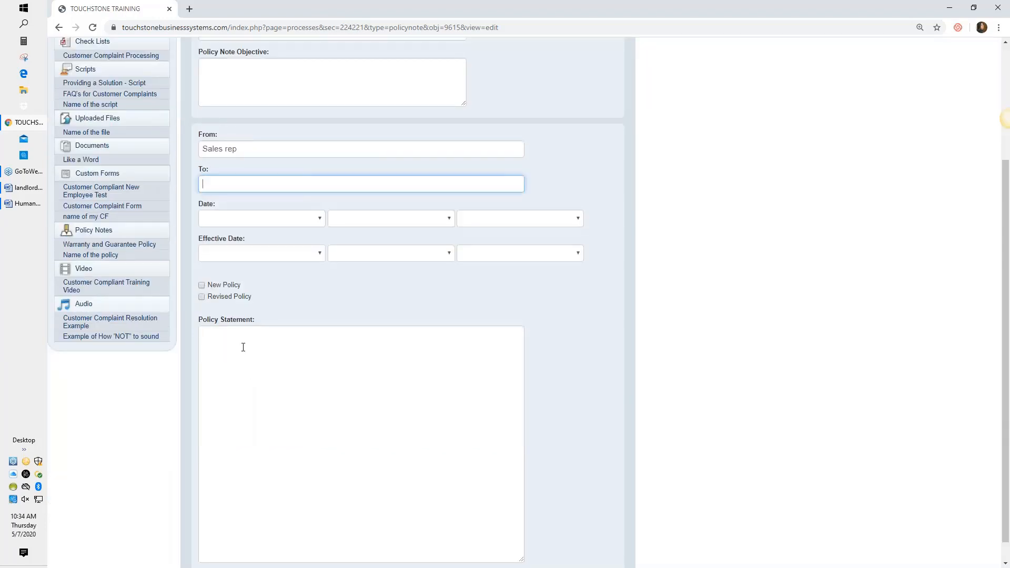
left_click(243, 347)
type("text")
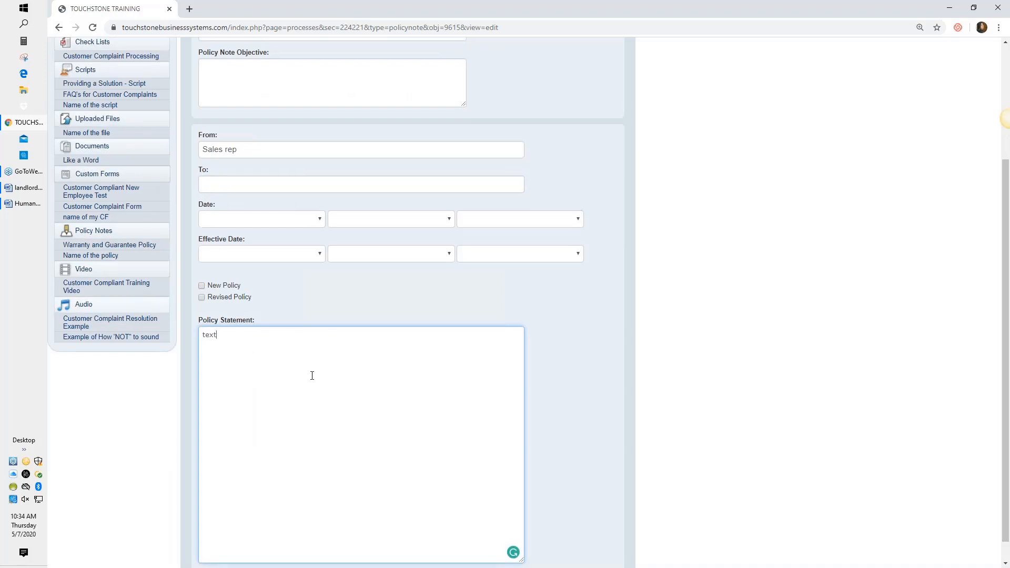
scroll(310, 376, "up", 3)
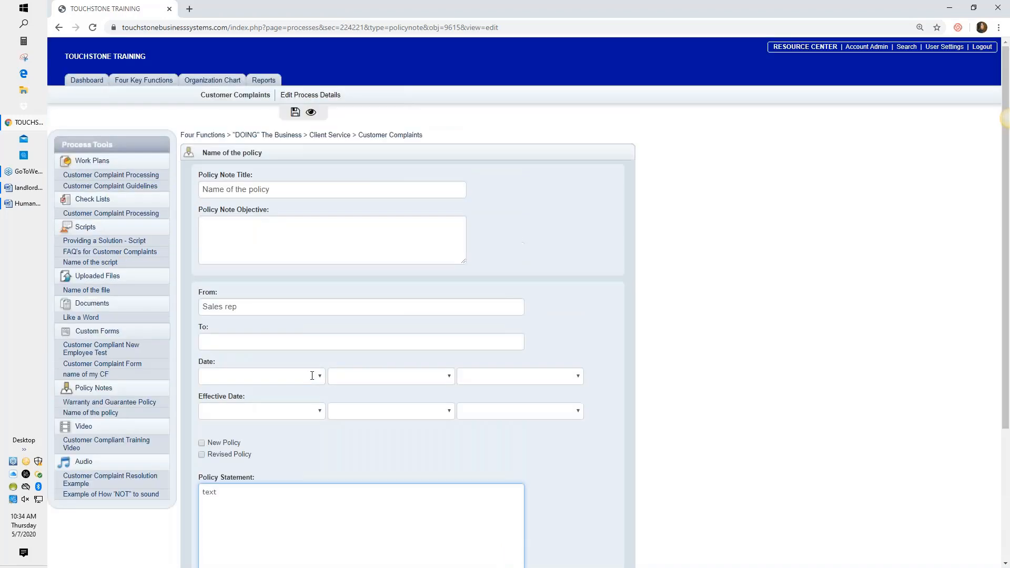
left_click(296, 115)
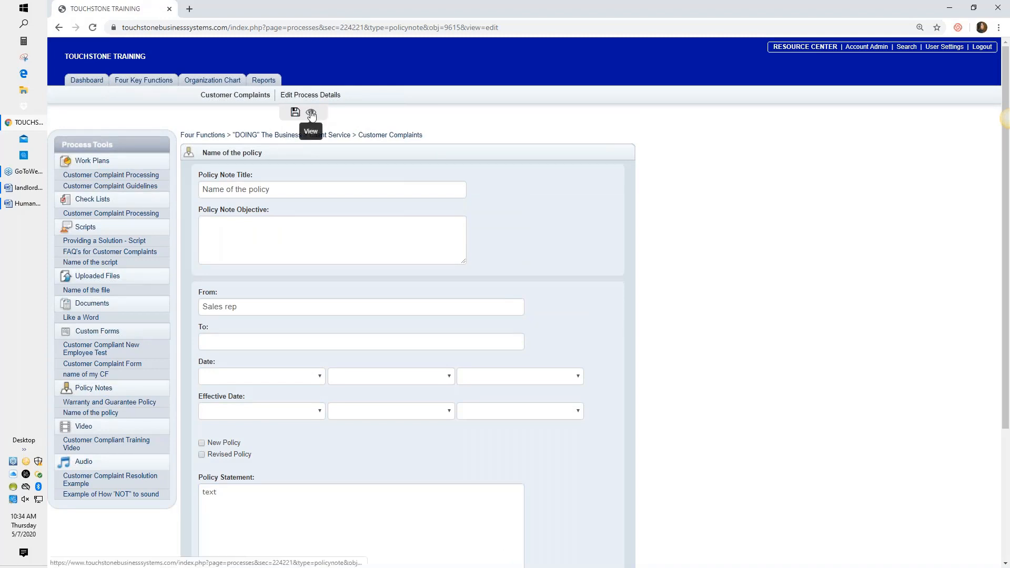
left_click(311, 112)
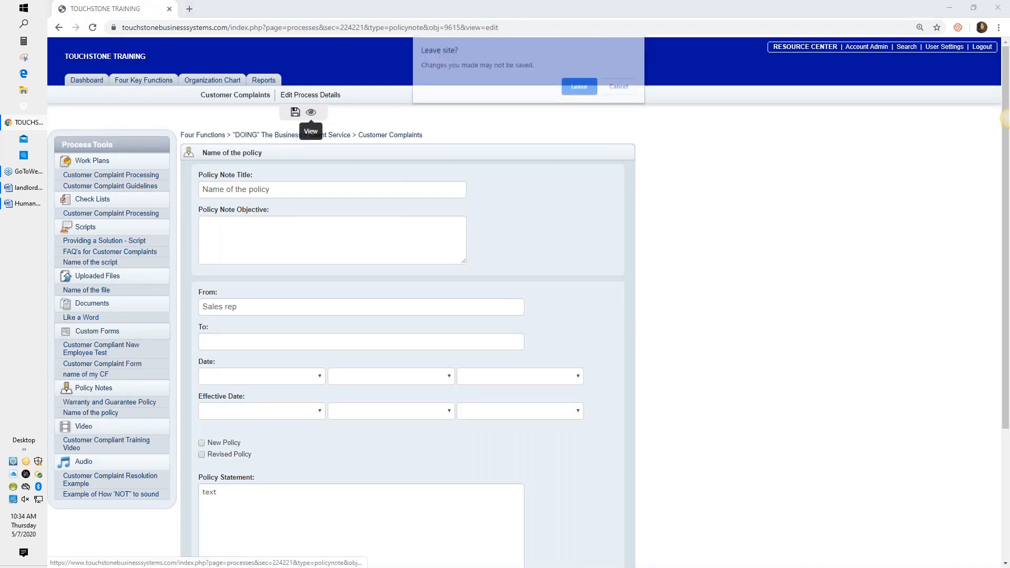
left_click(581, 87)
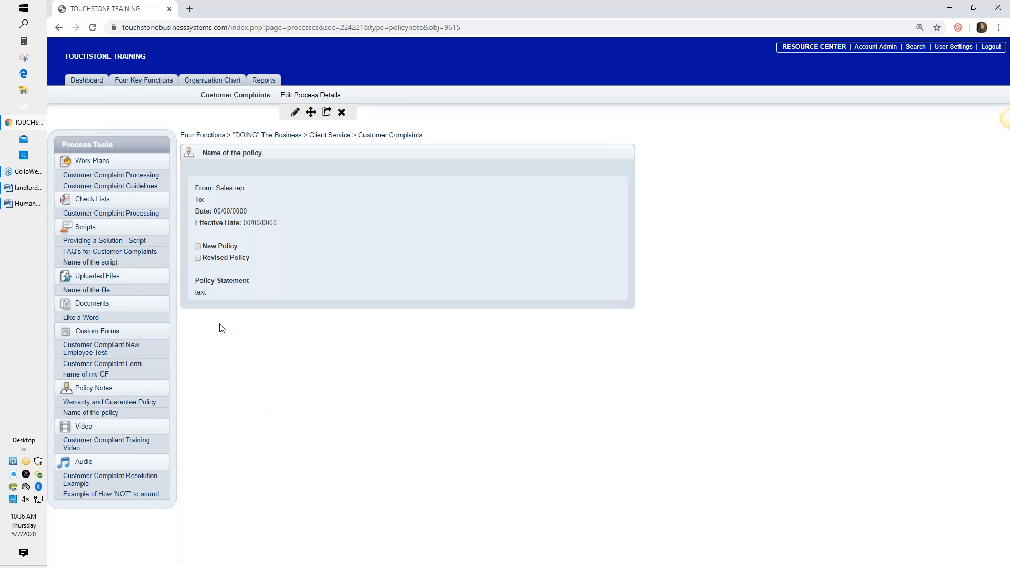
- Review the Customer Complaint Processing work plan and open the existing Warranty and Guarantee Policy note
left_click(140, 176)
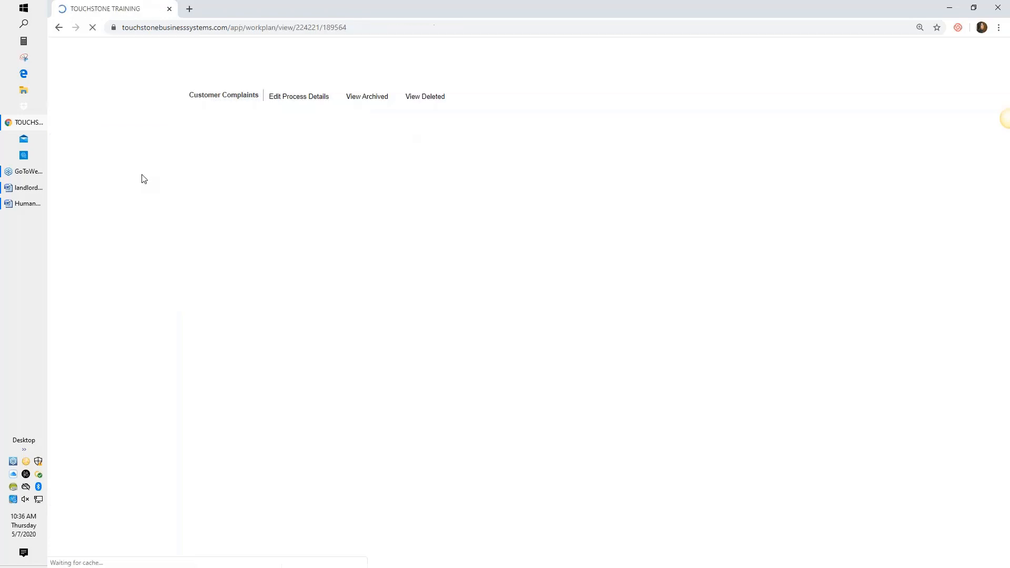
scroll(473, 494, "down", 3)
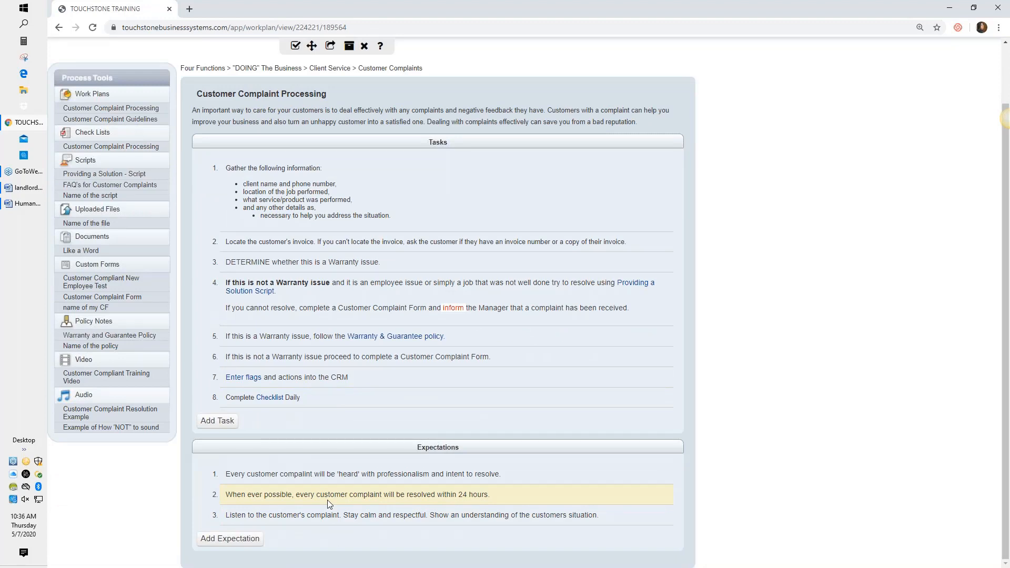
left_click(130, 338)
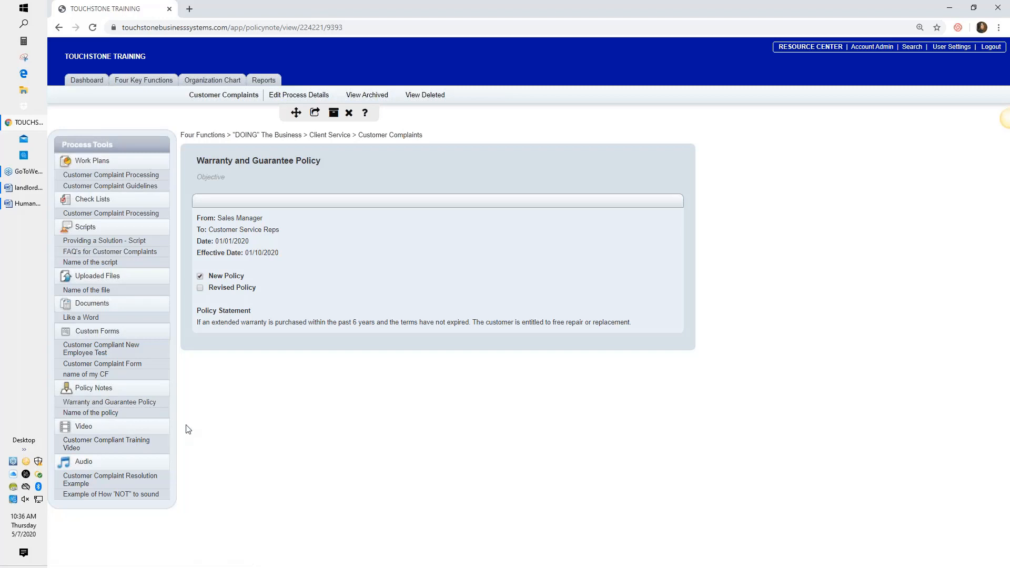
- Open a new video entry and start a Loom screen-only recording that shares the entire screen
left_click(81, 428)
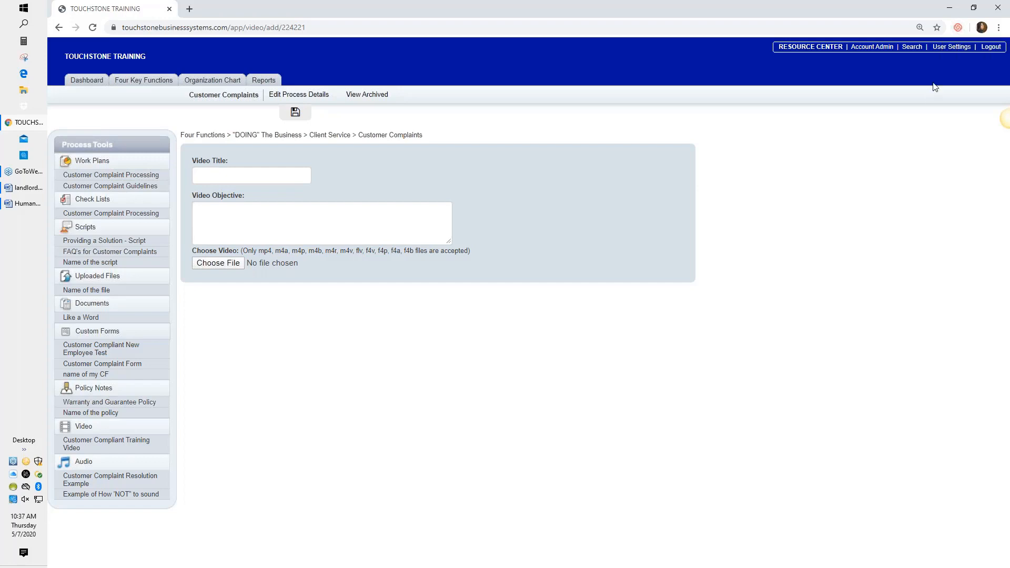
left_click(958, 28)
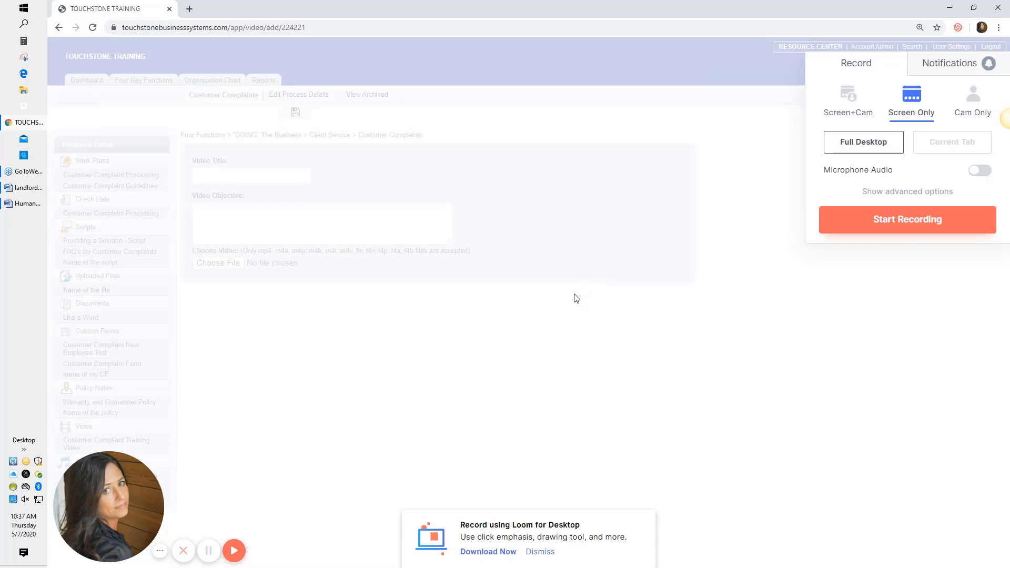
left_click(943, 221)
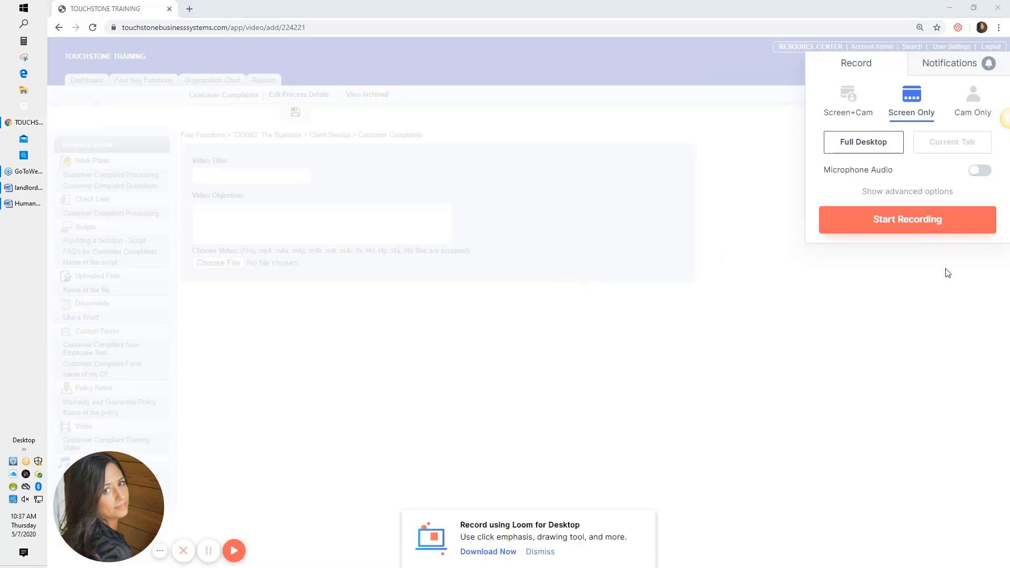
left_click(906, 225)
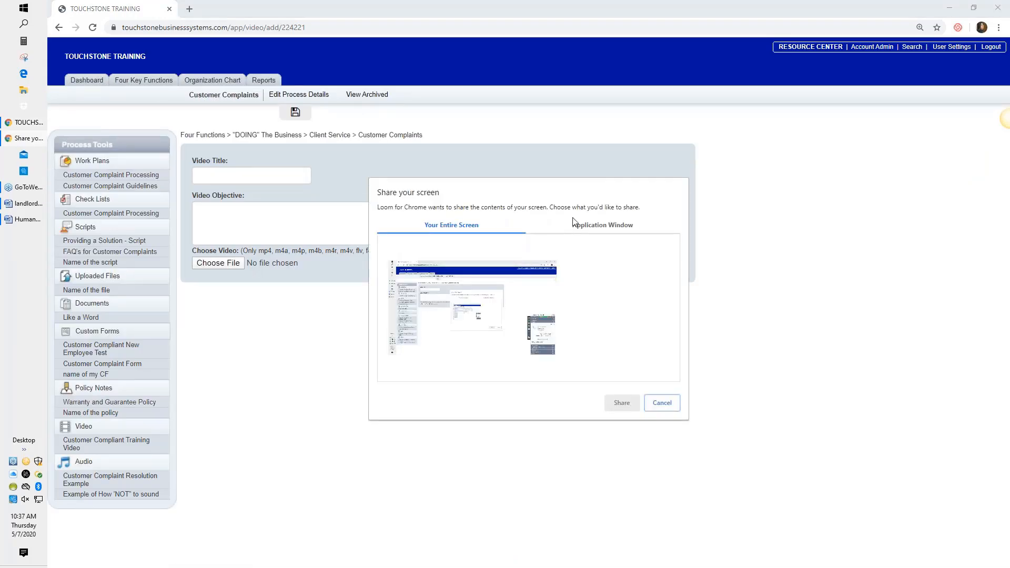
left_click(475, 253)
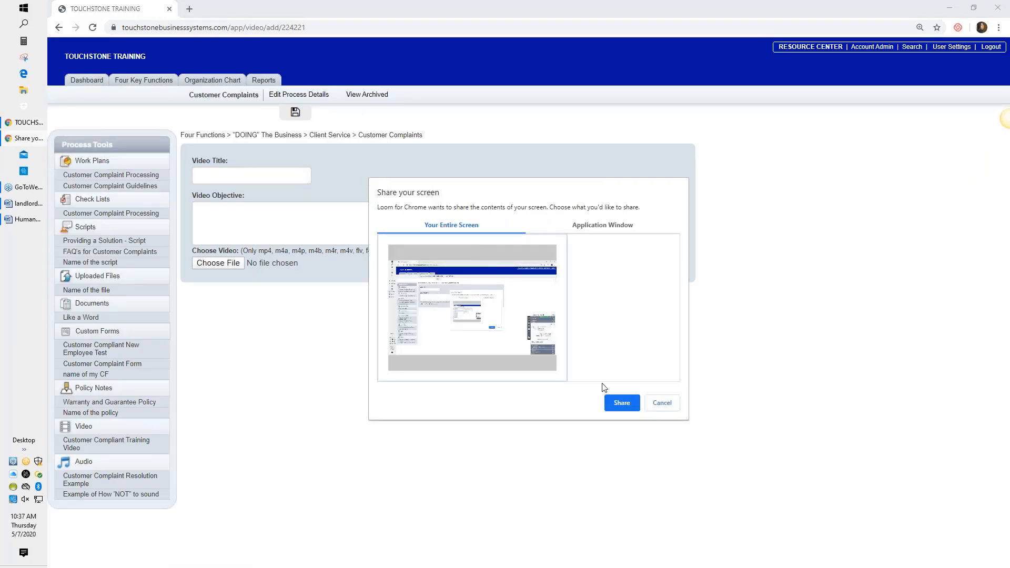
left_click(622, 403)
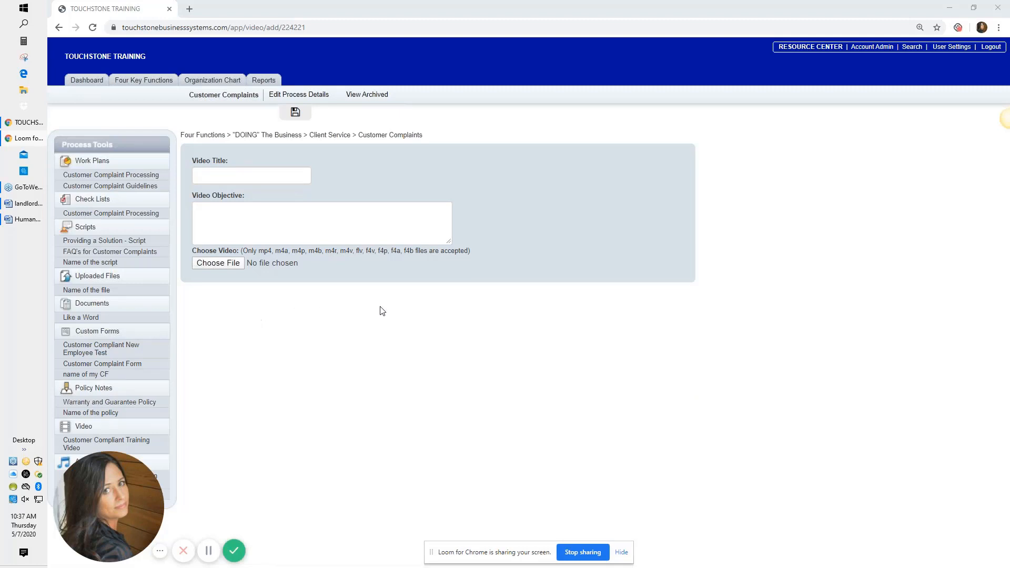
- Record a short walkthrough of a new browser tab, the Customer Complaint Processing work plan and the new video entry, and finish the recording
left_click(189, 9)
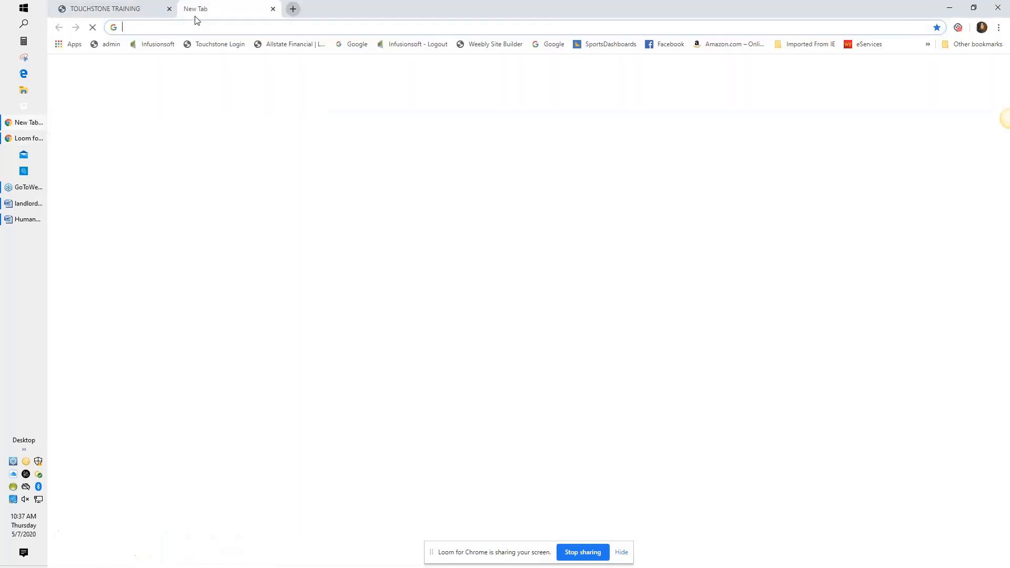
left_click(135, 9)
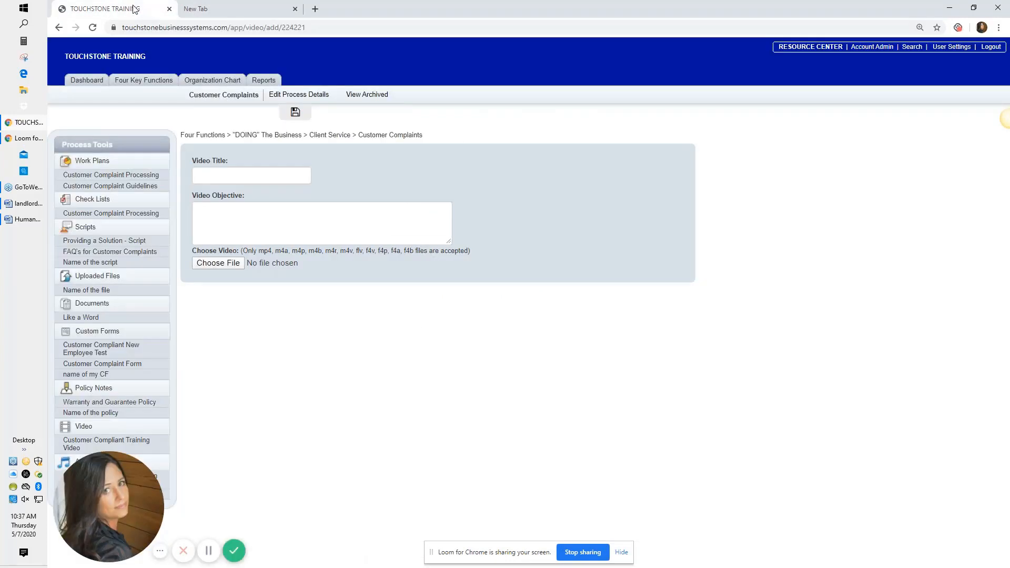
left_click(148, 176)
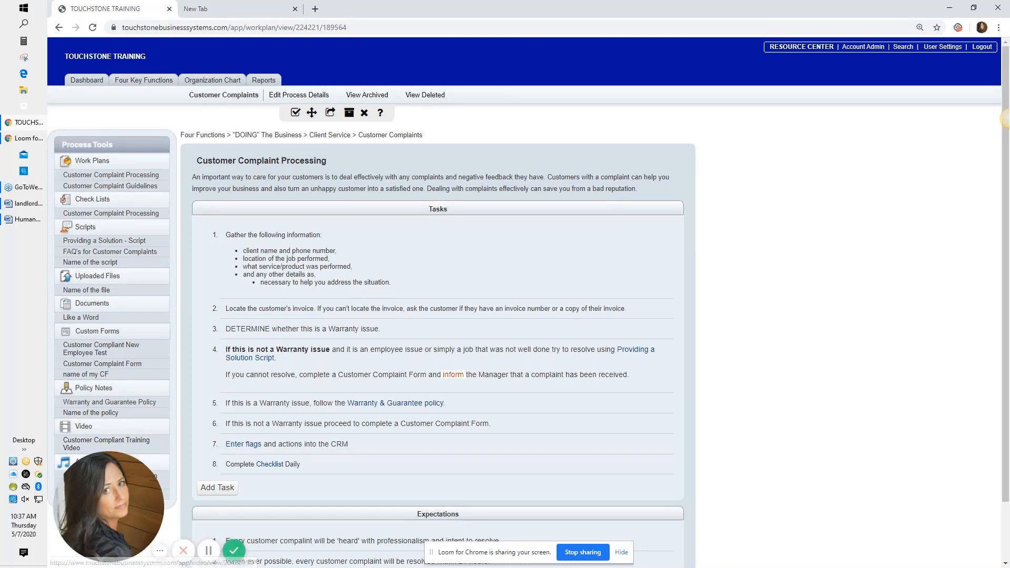
left_click(84, 427)
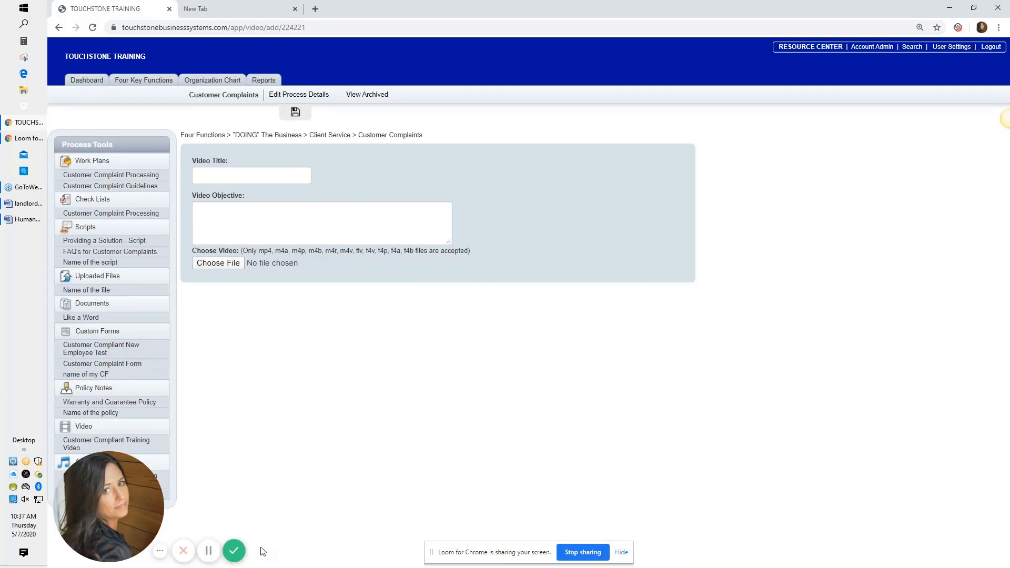
left_click(235, 551)
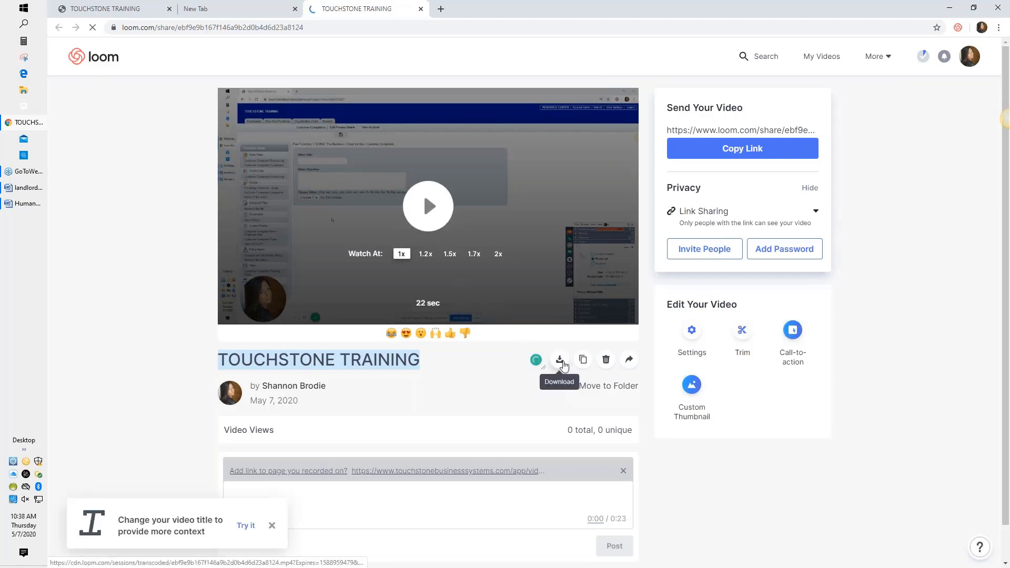
- Download the finished Loom recording and minimize the video player that opens it
left_click(560, 360)
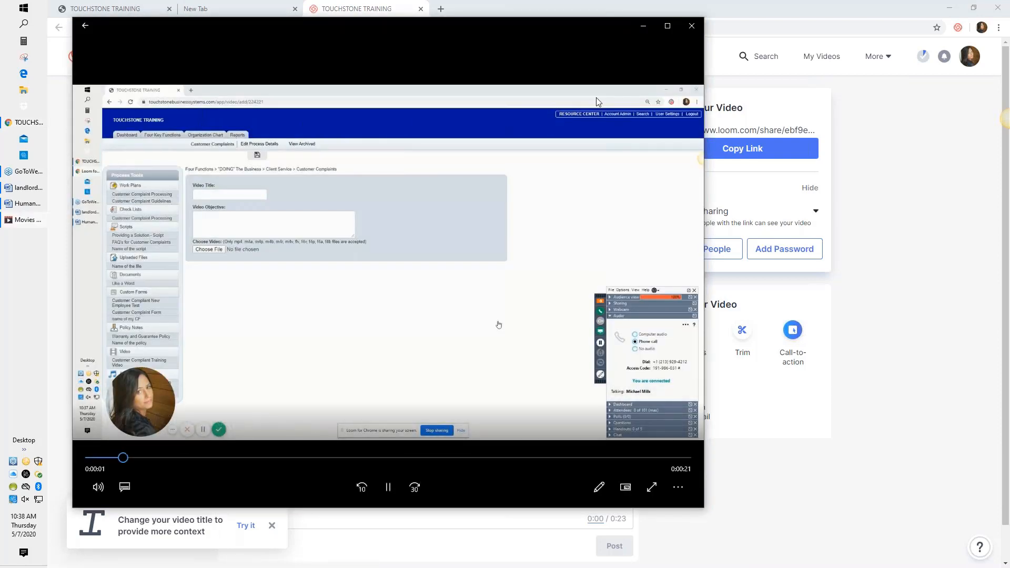
left_click(642, 26)
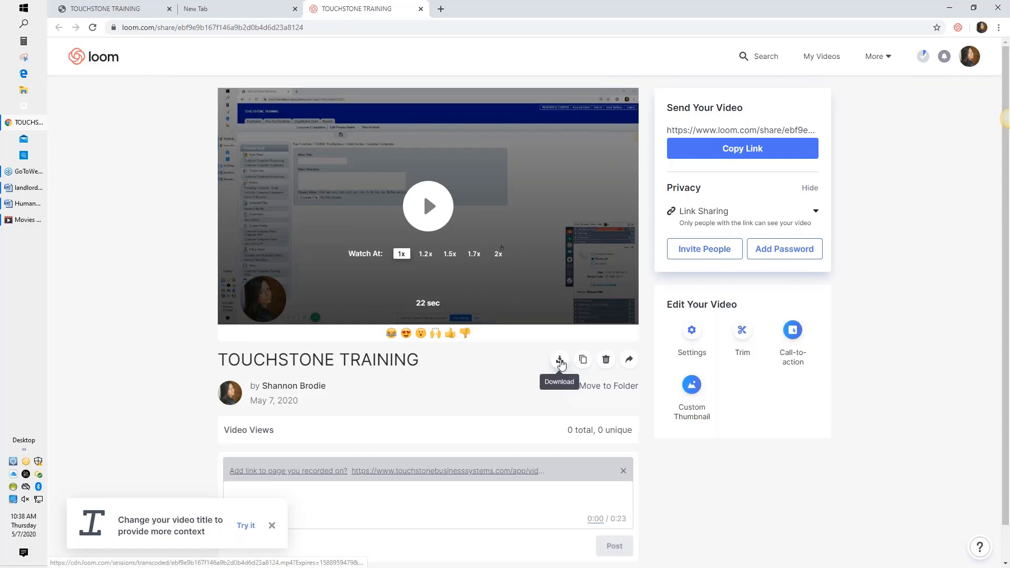
left_click(562, 364)
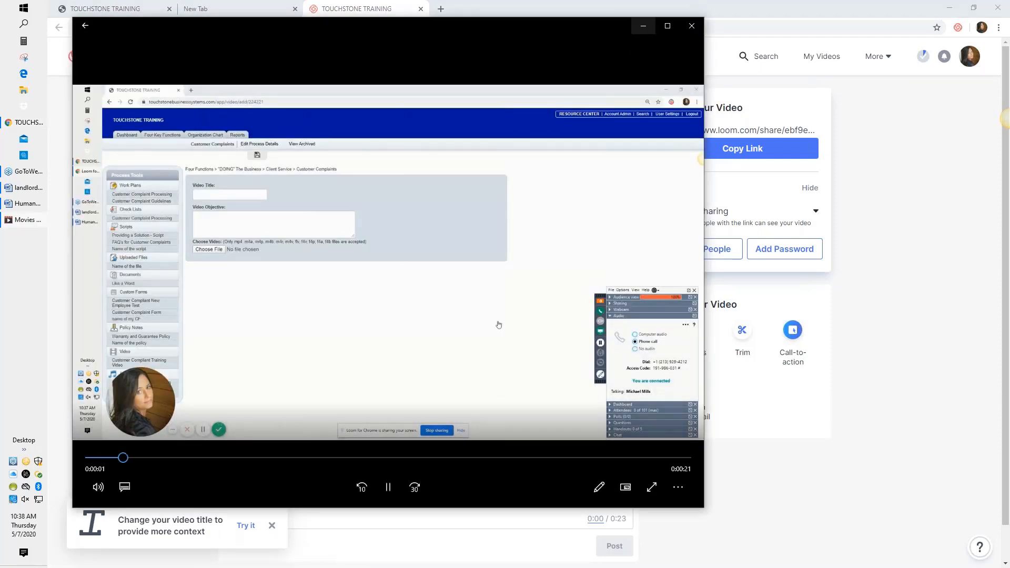
left_click(643, 26)
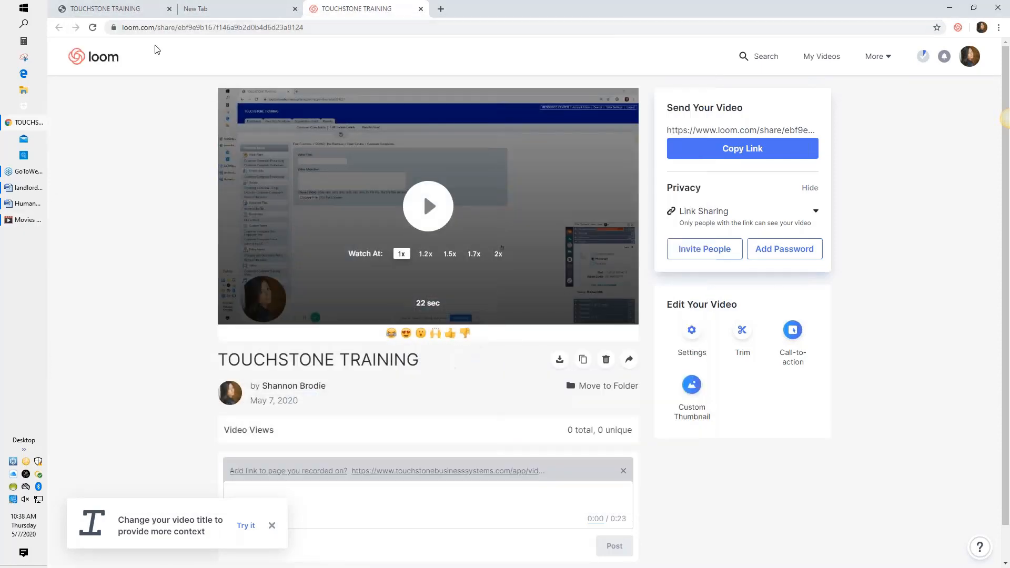
- Save a video entry titled "title" with the TOUCHSTONE TRAINING (3) recording attached, and briefly play the uploaded video
left_click(121, 9)
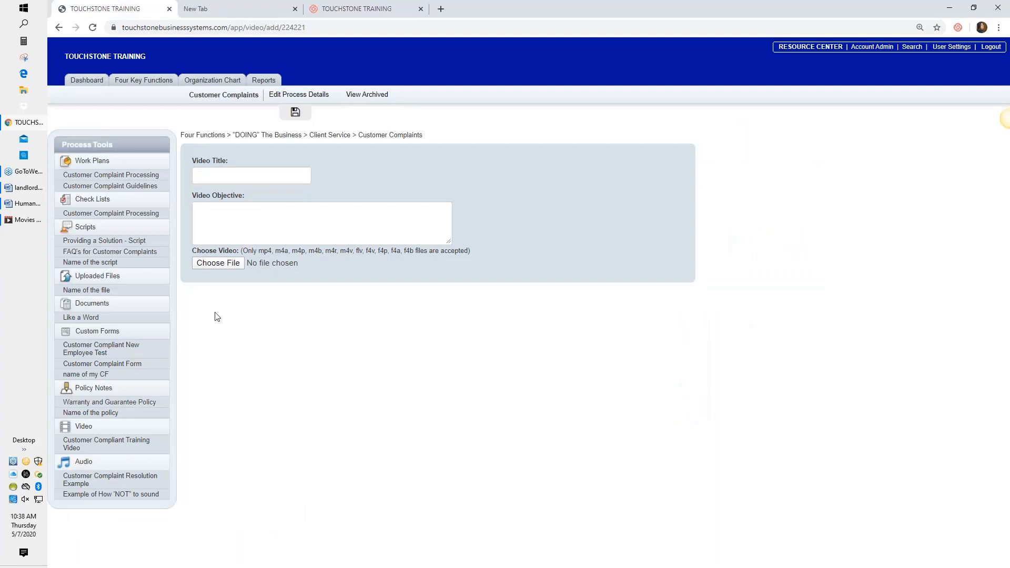
left_click(215, 174)
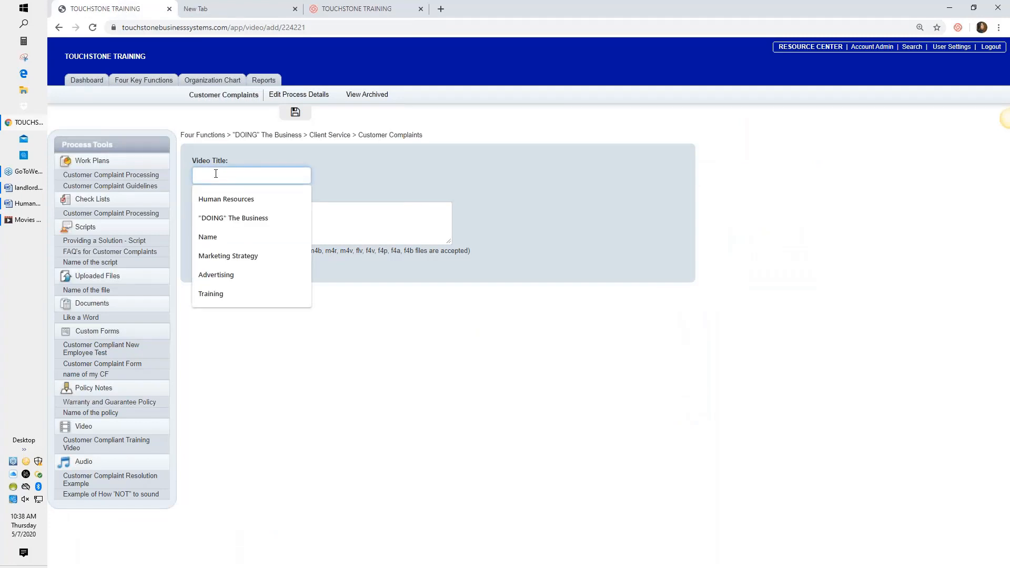
type("title")
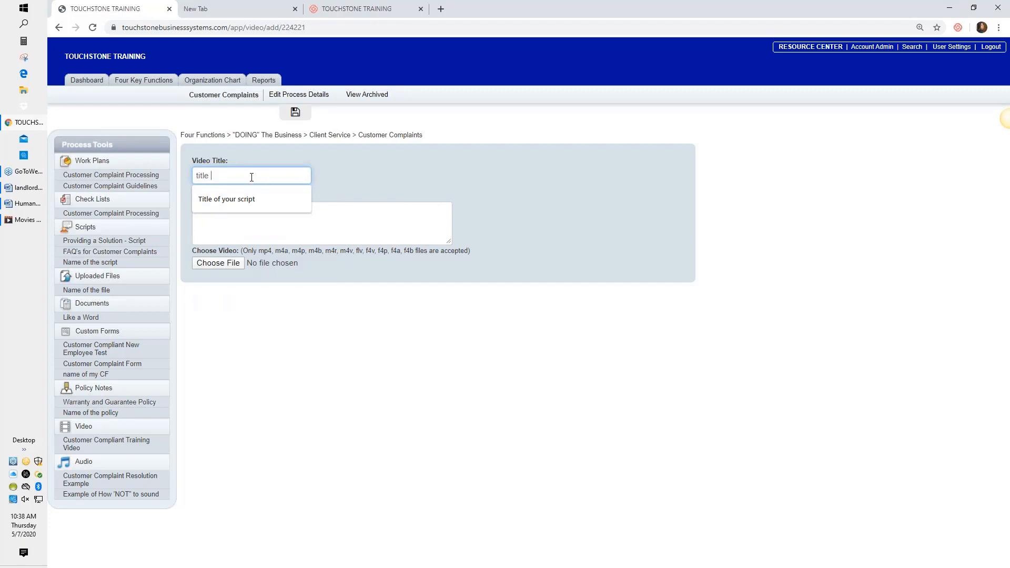
left_click(398, 179)
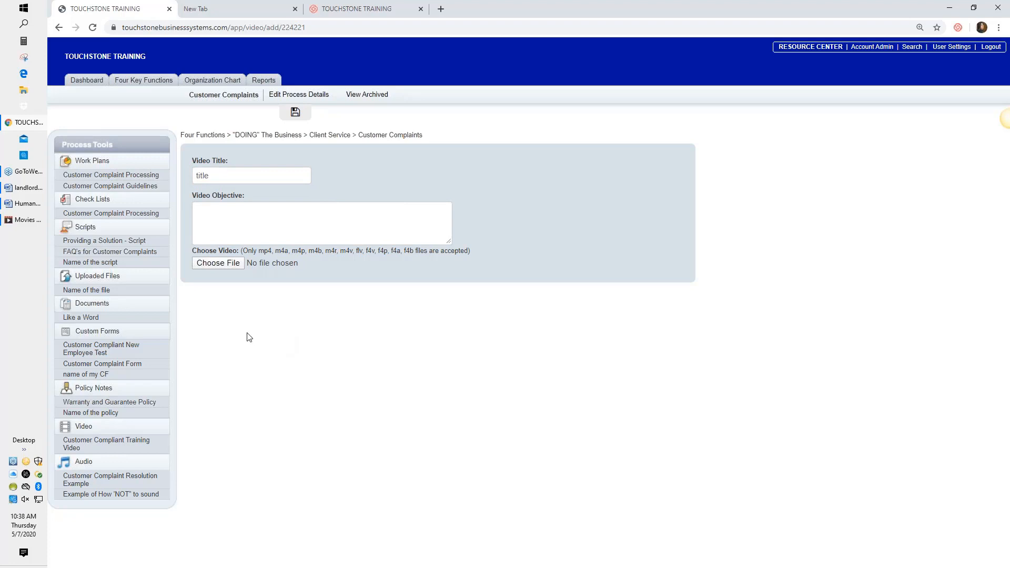
left_click(218, 265)
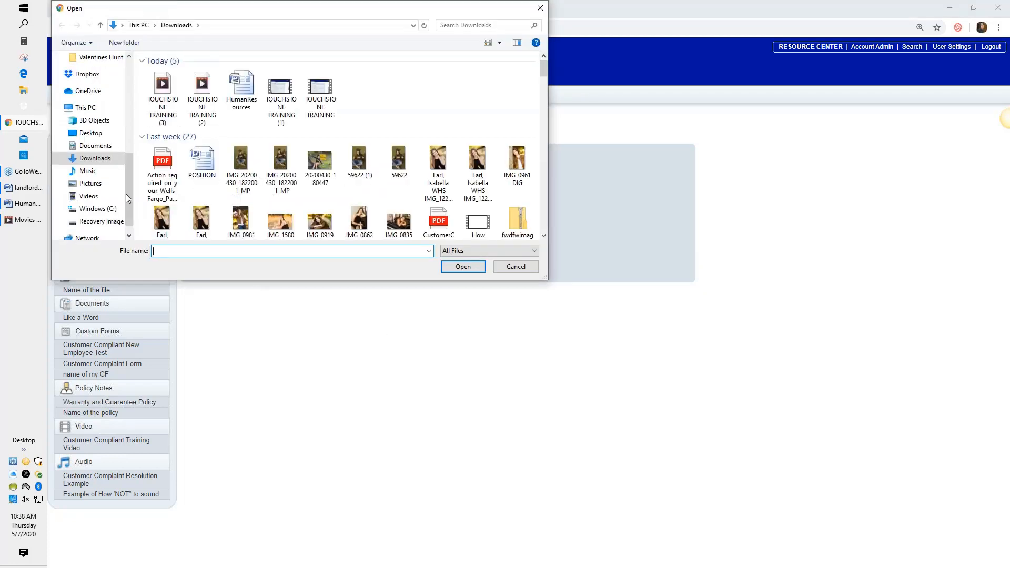
double_click(158, 90)
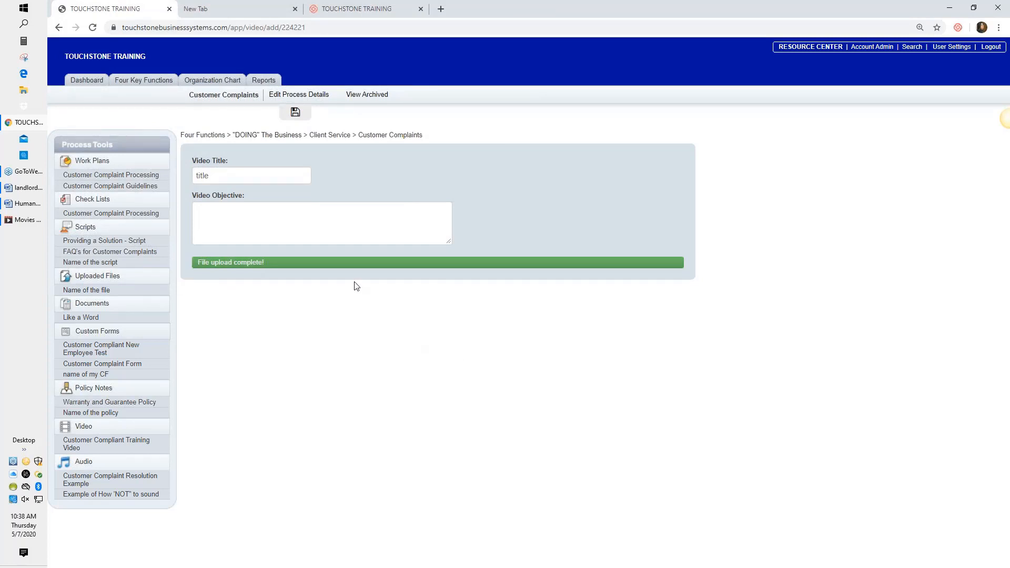
left_click(295, 115)
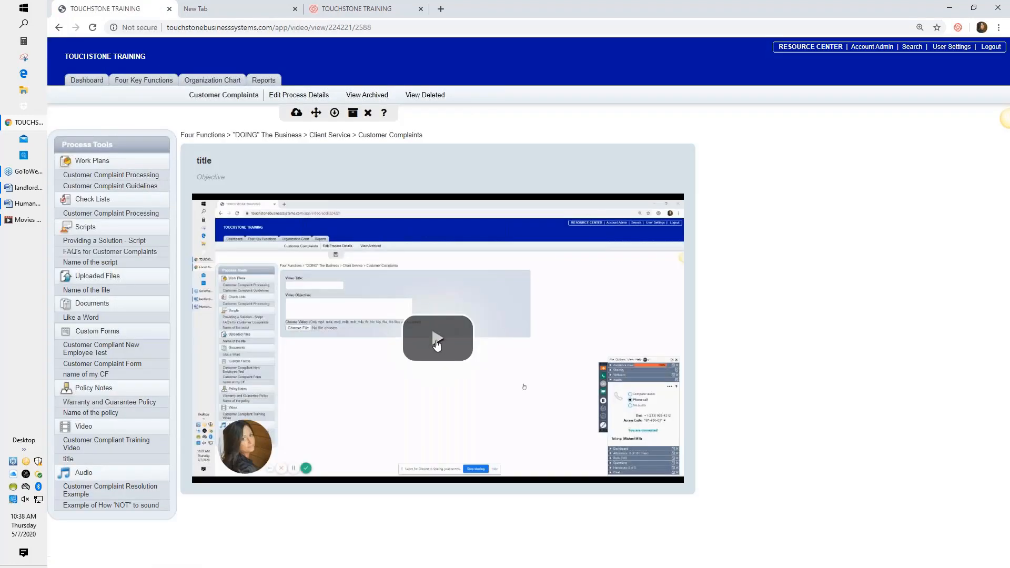
left_click(436, 339)
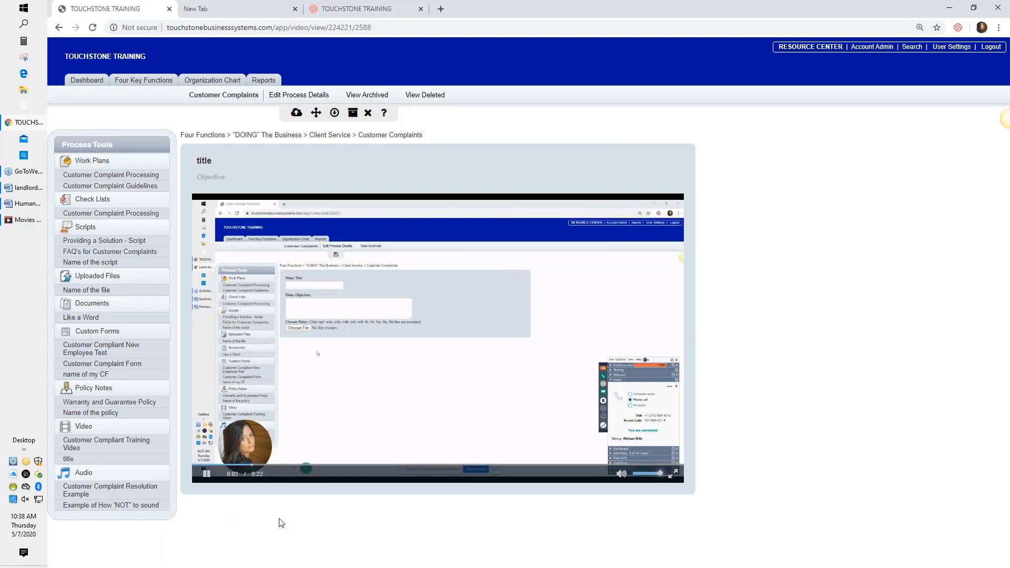
left_click(205, 476)
- Start a new audio entry titled "Human Resources" and browse the Downloads folder for its audio file
left_click(82, 474)
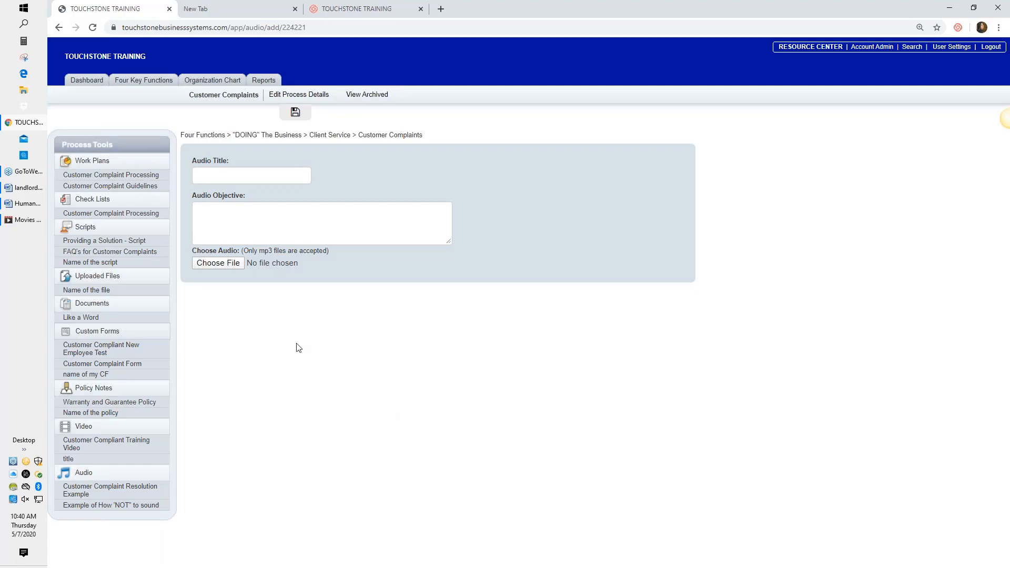
left_click(216, 177)
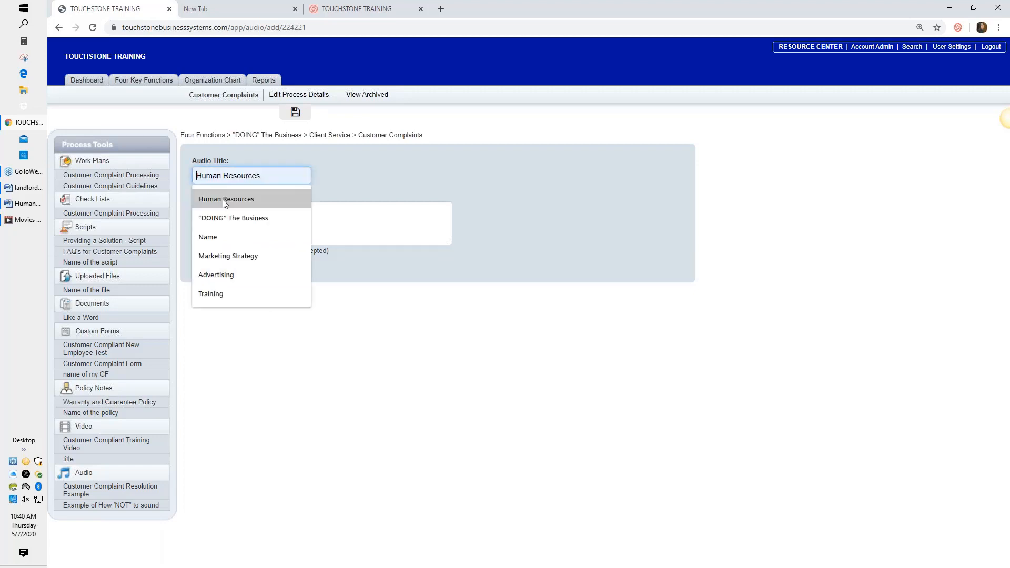
left_click(223, 200)
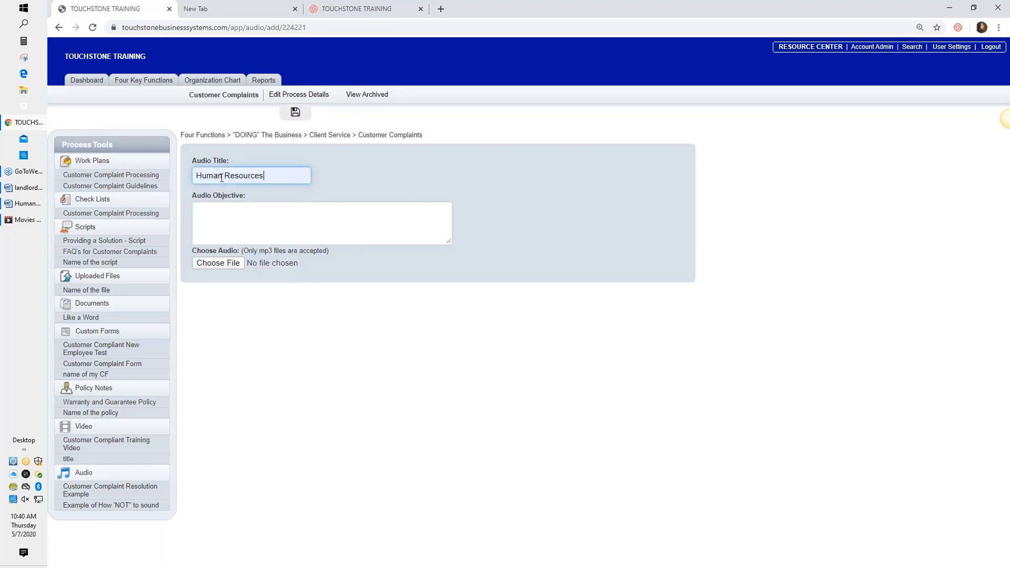
left_click(222, 264)
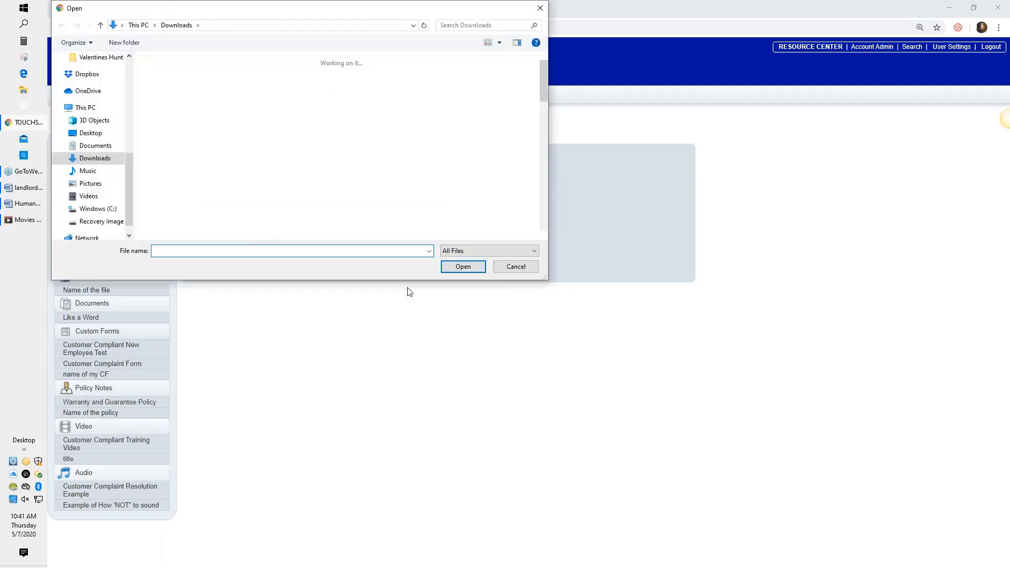
left_click(515, 267)
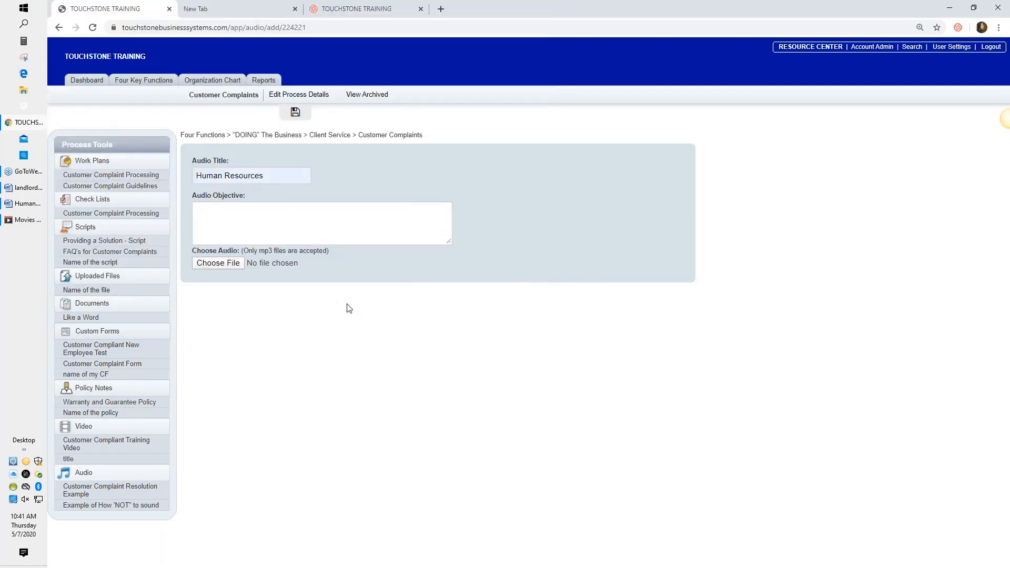
- View the Customer Complaint Resolution Example audio and the Providing a Solution script, and return to the dashboard
left_click(105, 491)
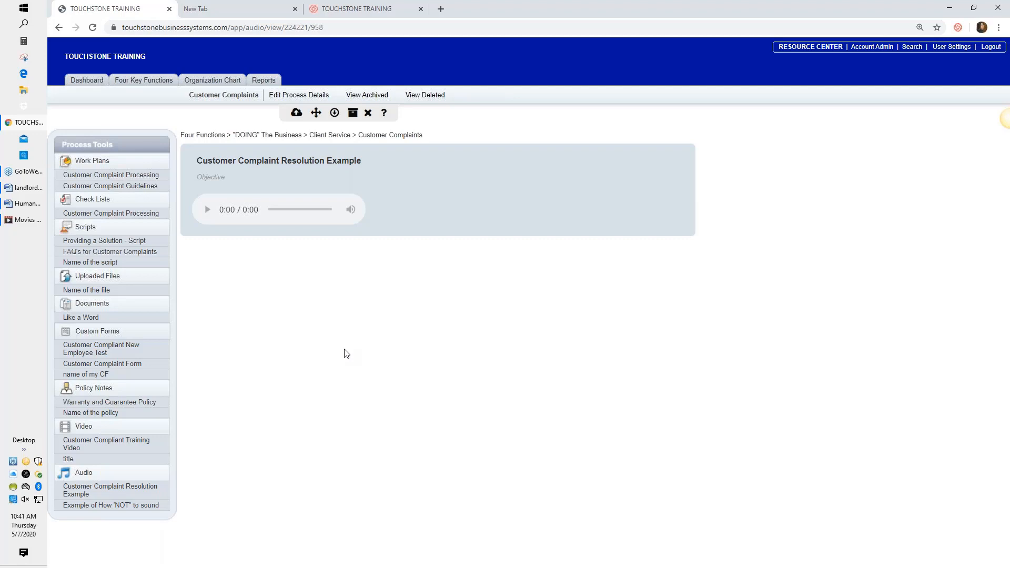
left_click(118, 242)
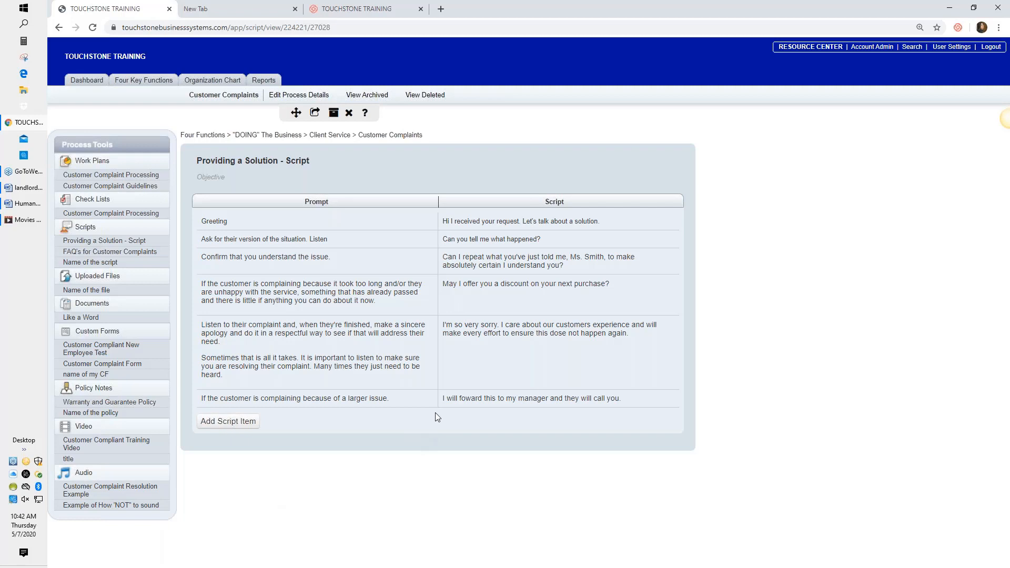
left_click(87, 80)
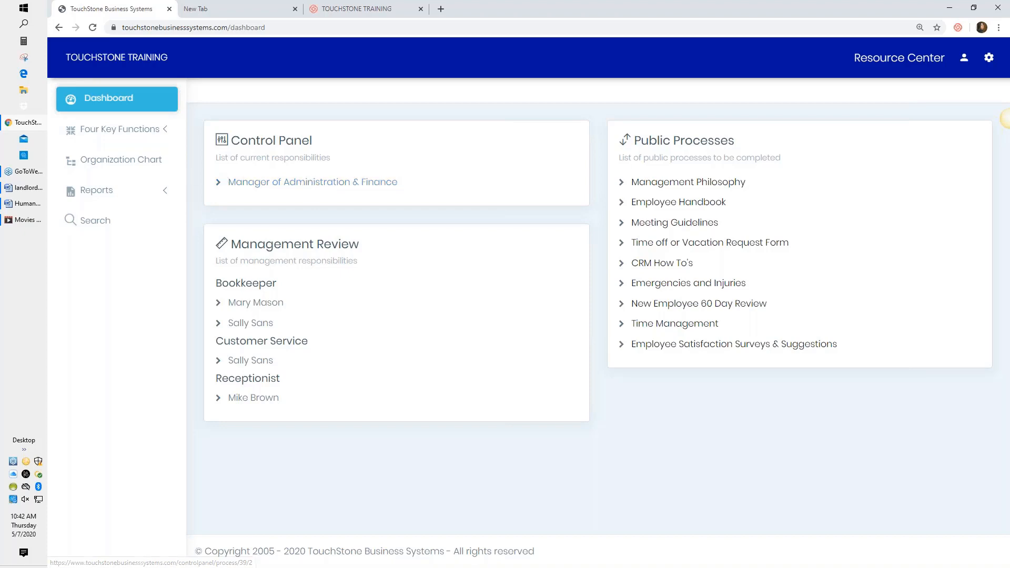
- Look at the organization chart and its search box, and go back to the dashboard
left_click(116, 164)
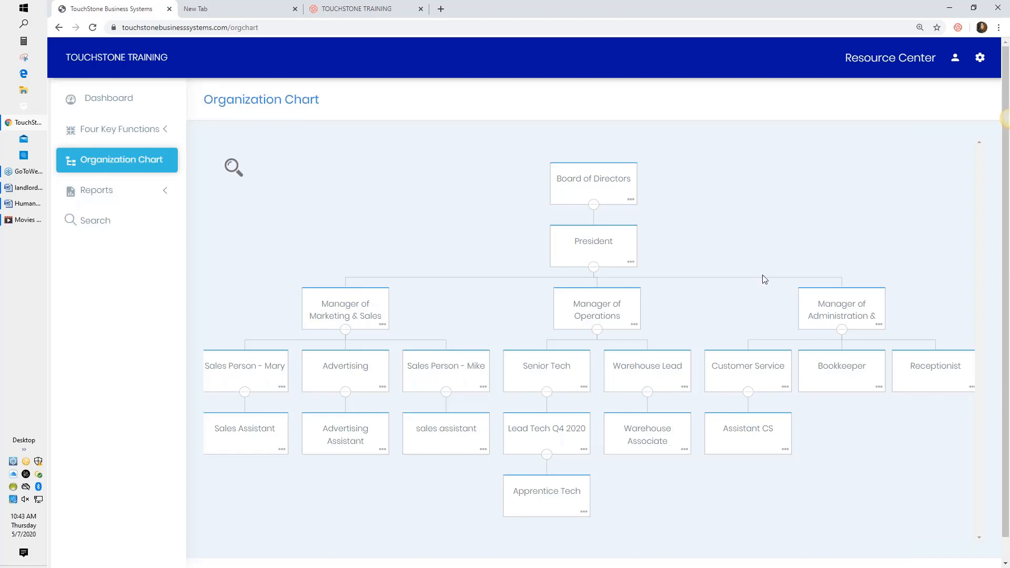
left_click(231, 173)
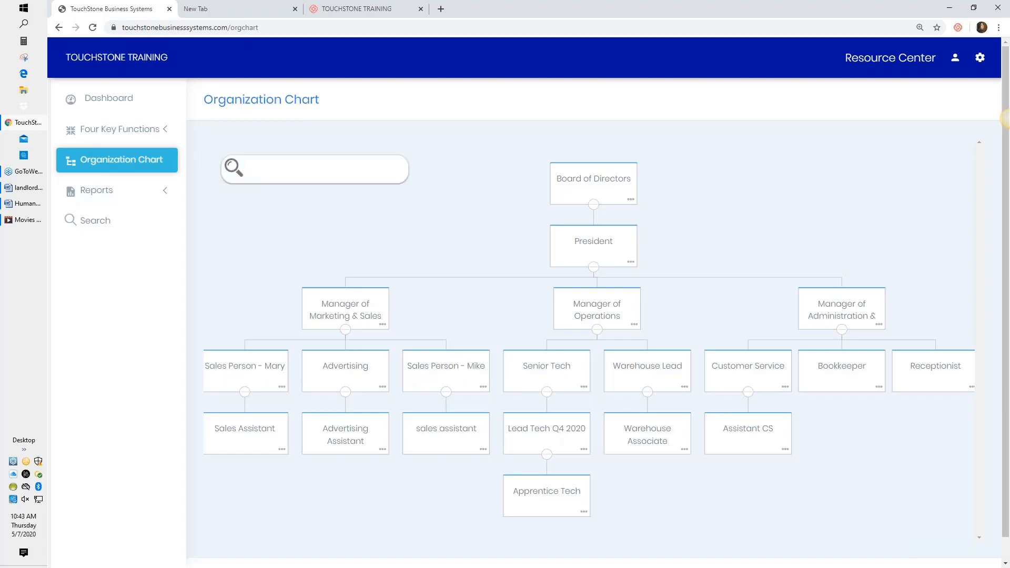
left_click(108, 101)
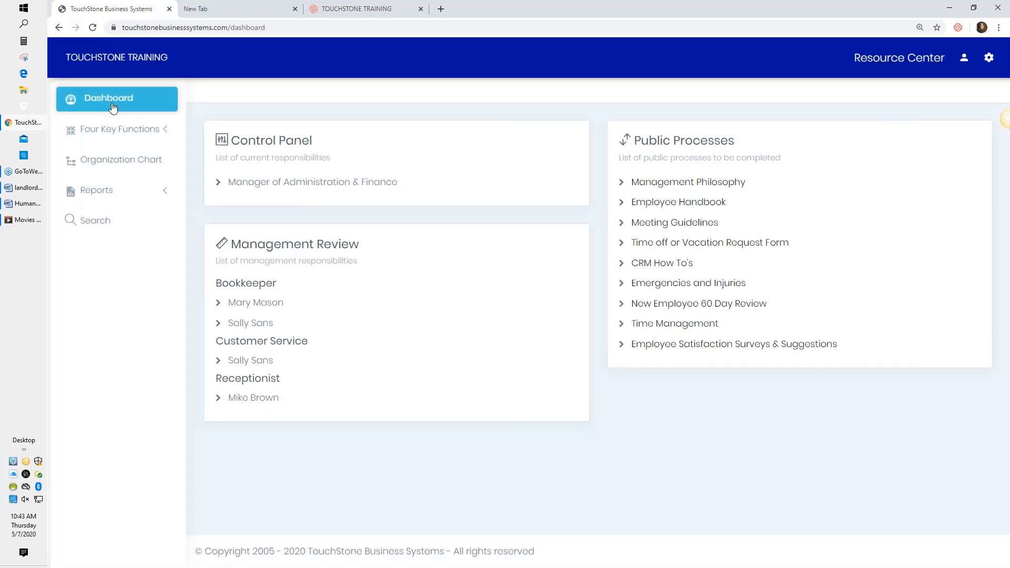
- Open the Customer Complaints process from the Manager of Administration & Finance control panel and look through its tools
left_click(303, 184)
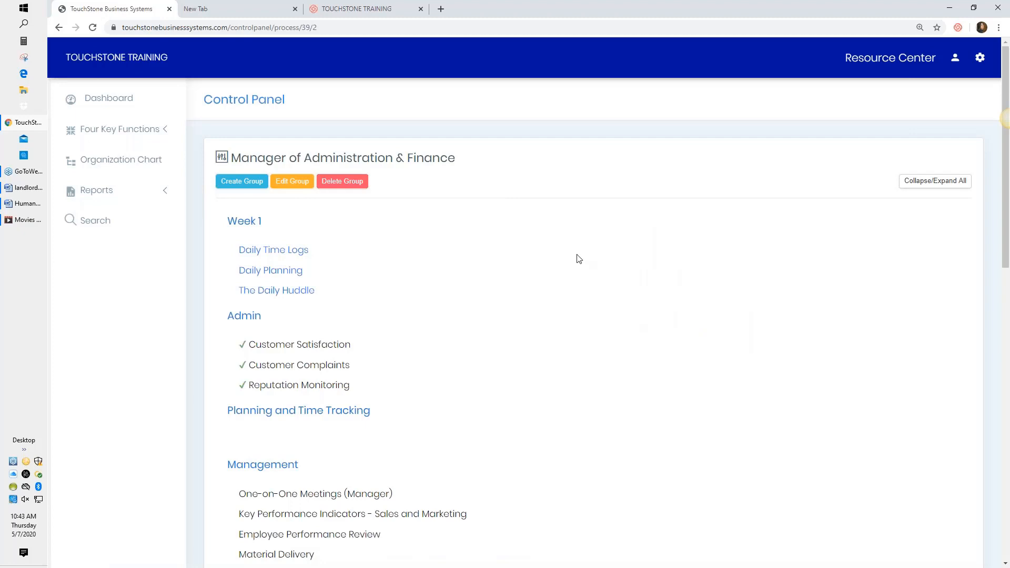
scroll(579, 257, "down", 2)
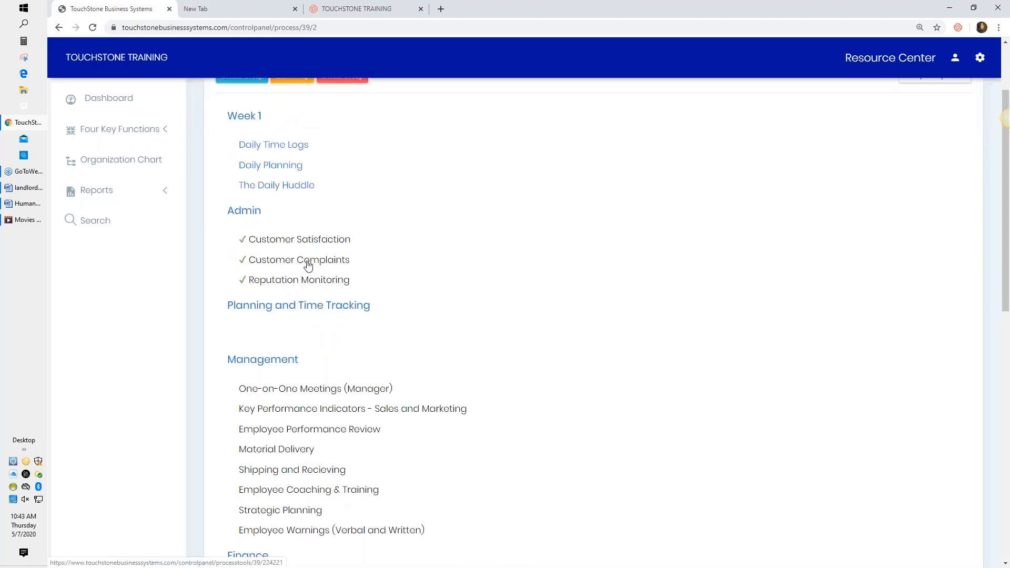
left_click(331, 266)
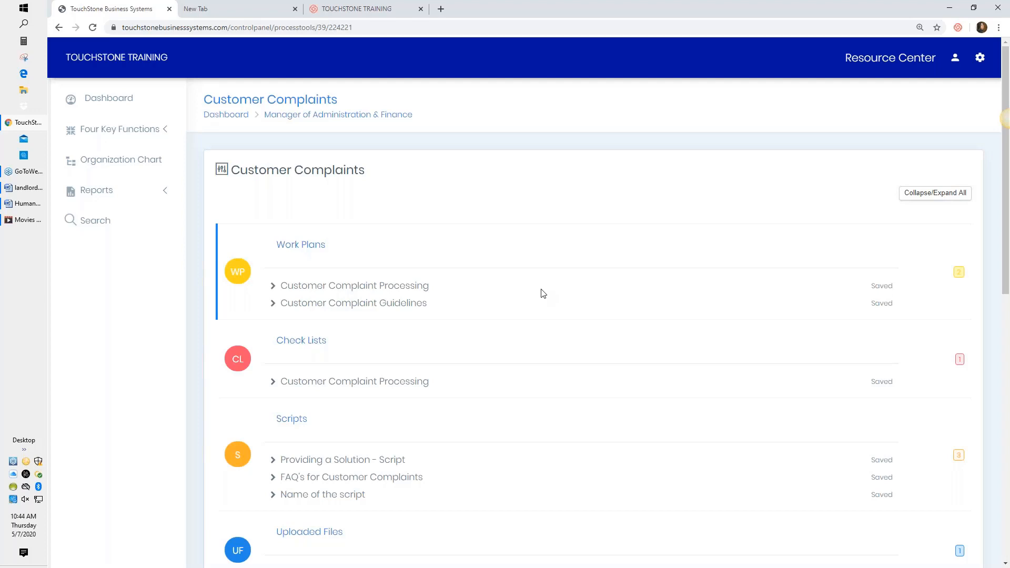
scroll(543, 293, "down", 1)
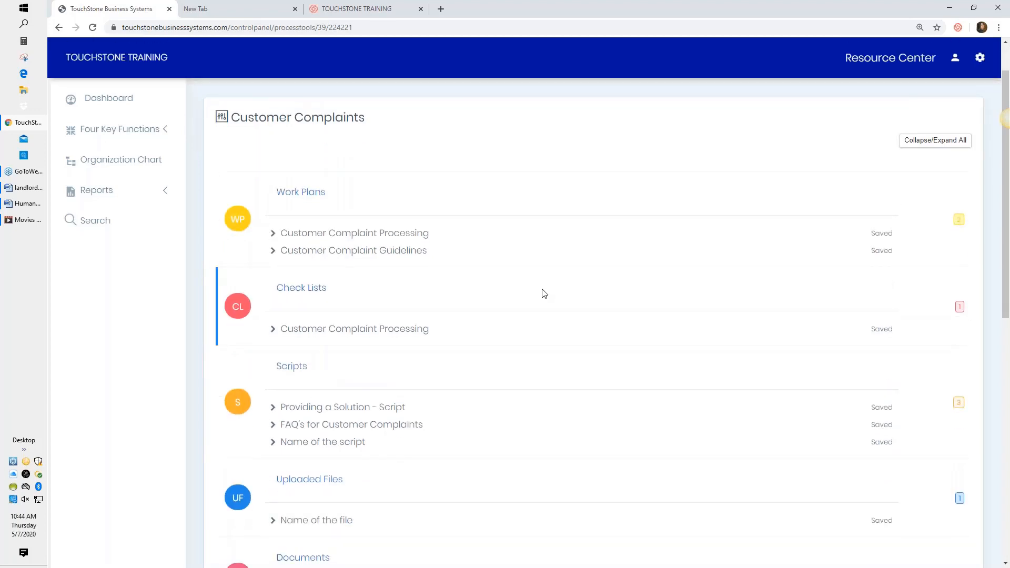
scroll(544, 294, "down", 1)
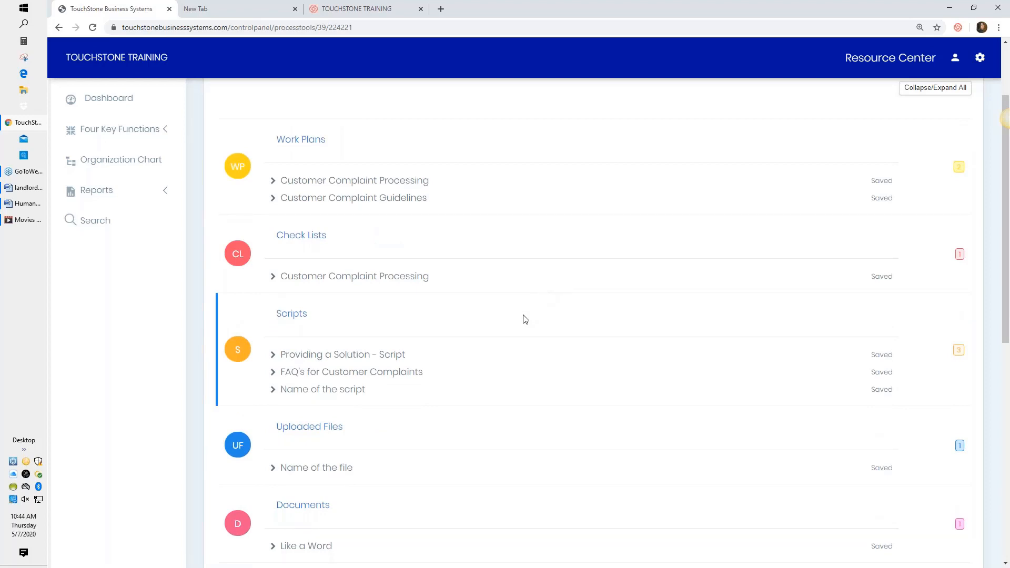
- Save the FAQ's for Customer Complaints script as "look at this" with the note "add this question and this reponse"
left_click(349, 376)
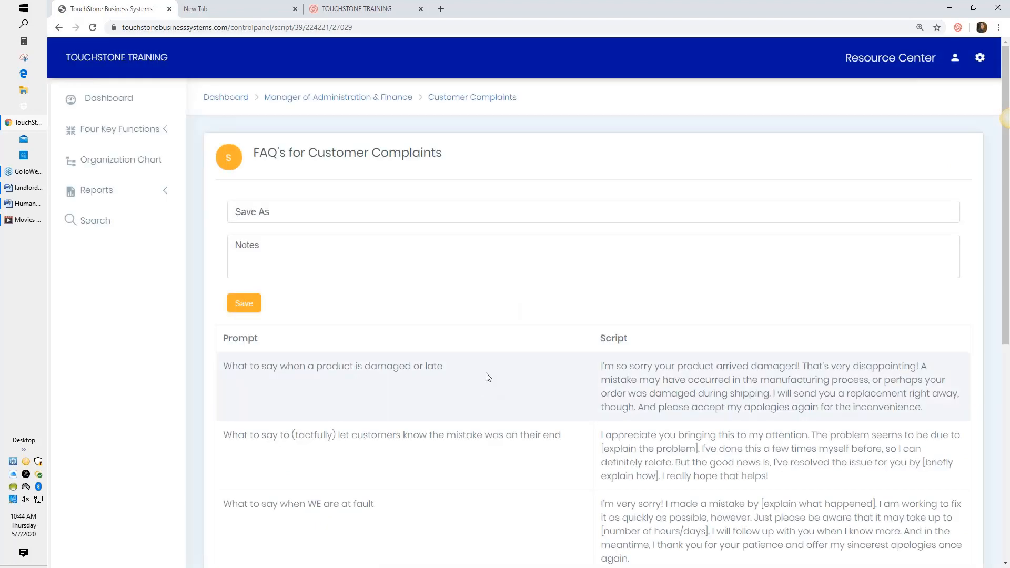
scroll(484, 379, "down", 3)
scroll(484, 383, "up", 2)
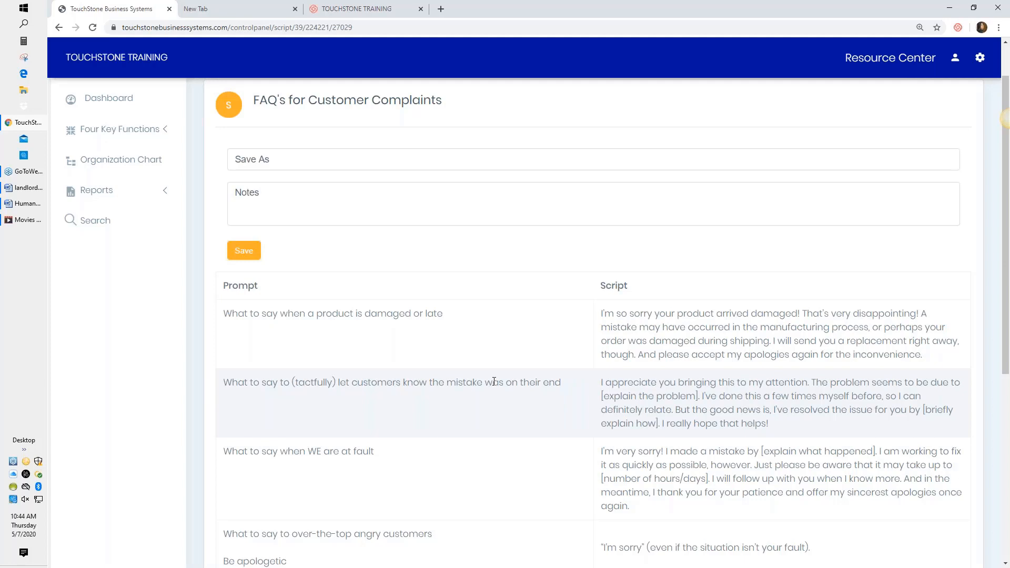
left_click(245, 163)
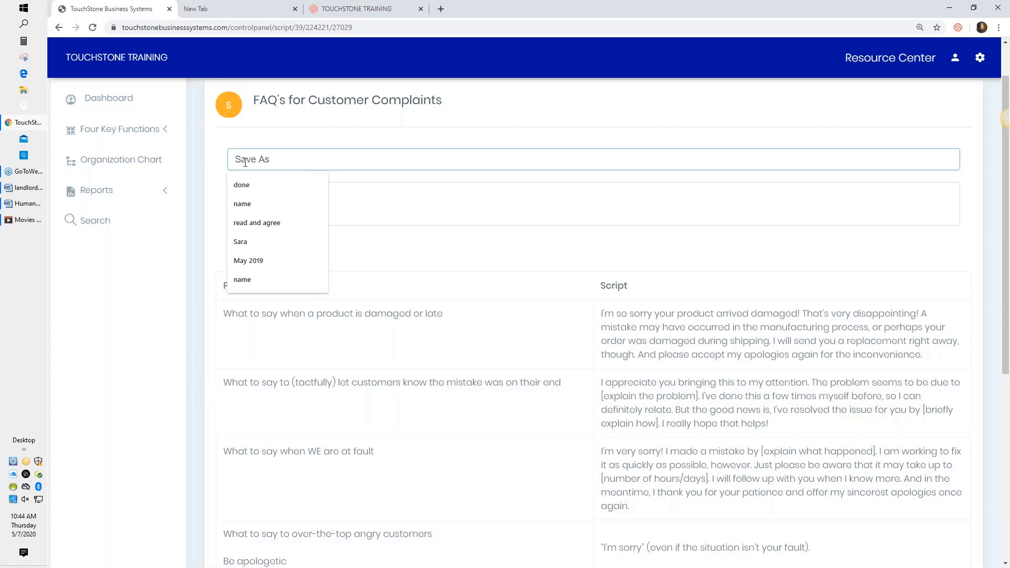
type("look at t")
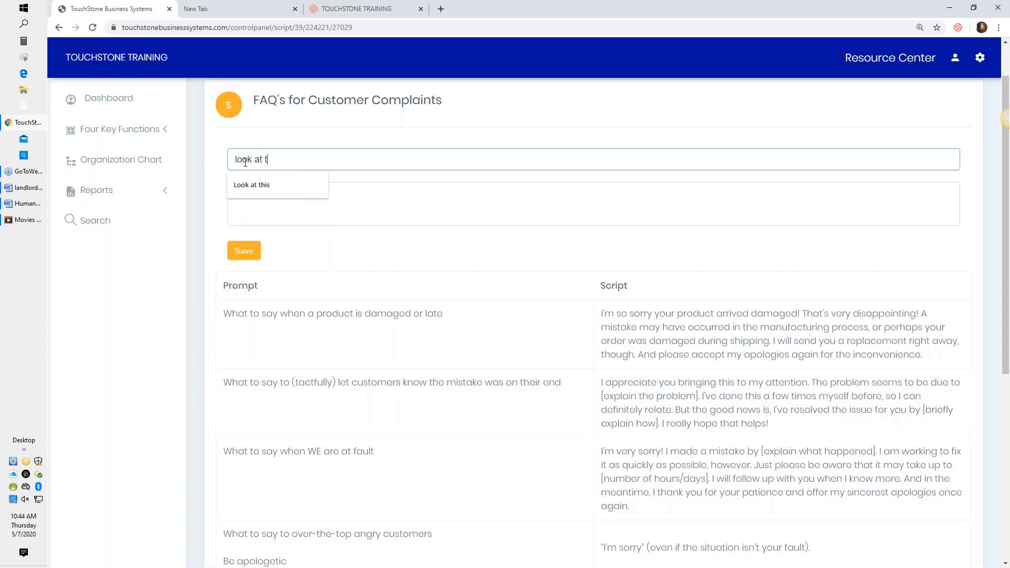
type("his")
left_click(329, 197)
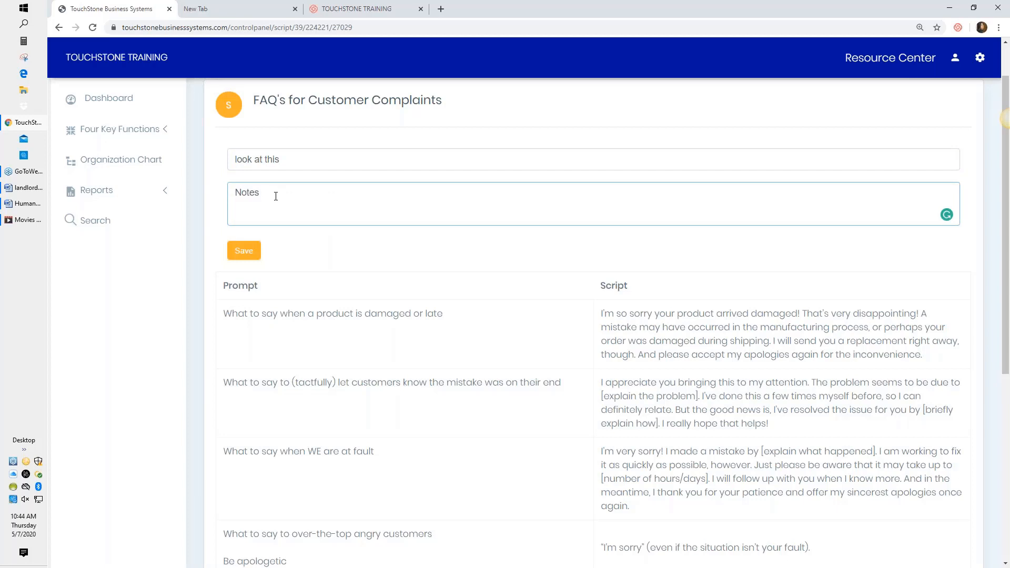
type("add theis question and this")
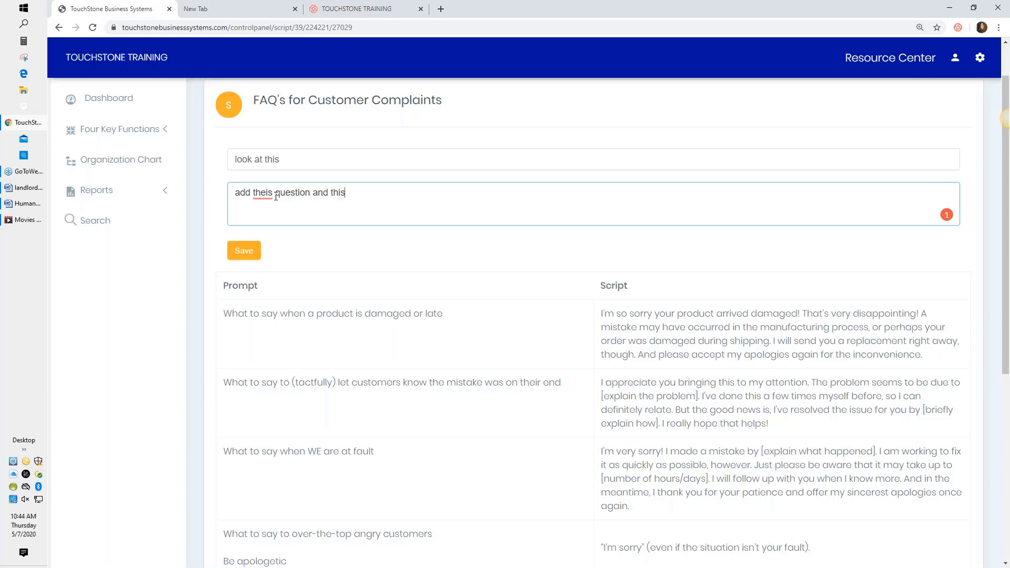
type(" reponse")
mouse_move(275, 196)
left_click(300, 210)
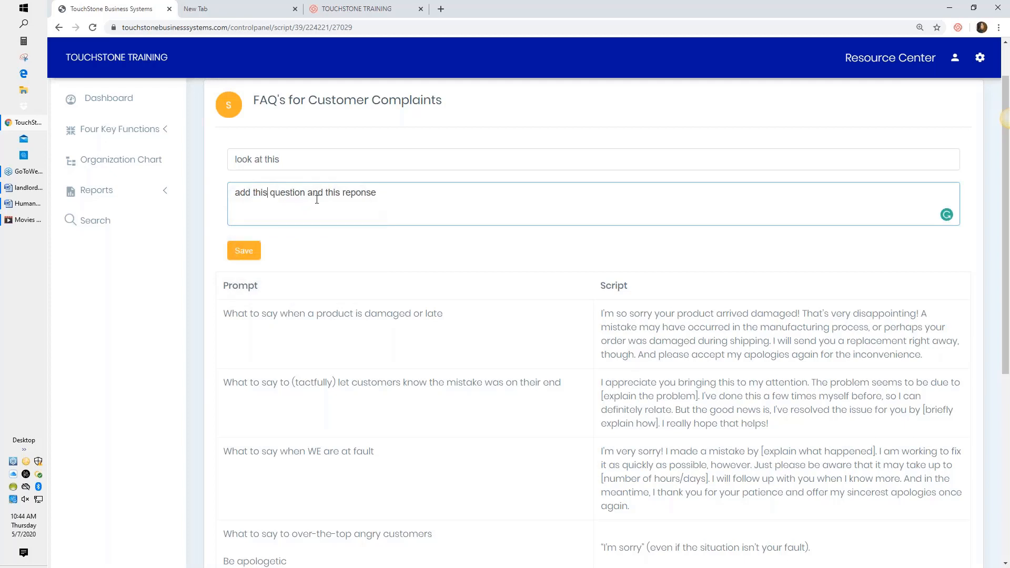
left_click(244, 252)
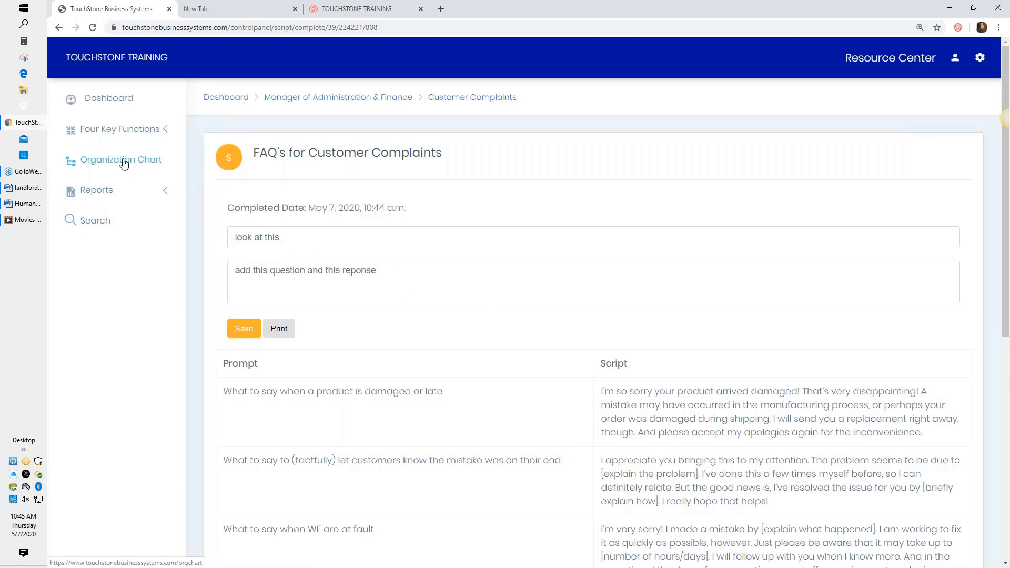
- Return to the Customer Complaints process tools and open the Customer Complaint Processing check list
left_click(466, 102)
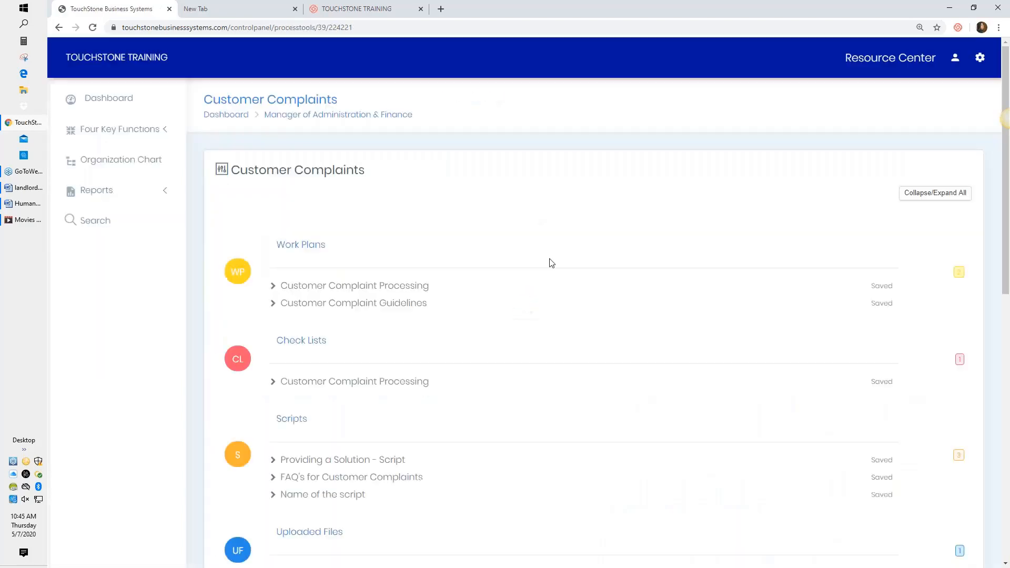
scroll(575, 289, "down", 1)
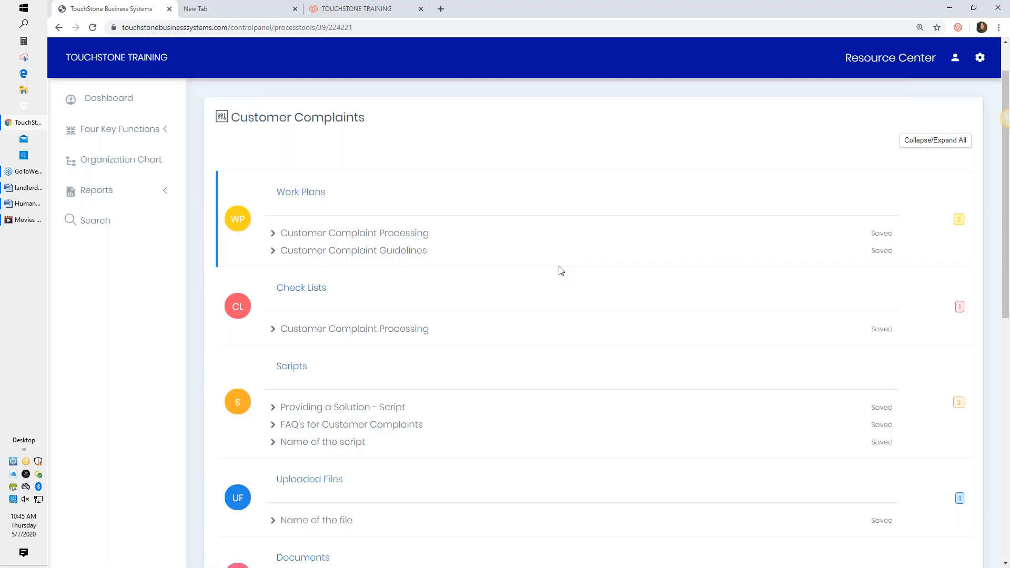
left_click(356, 335)
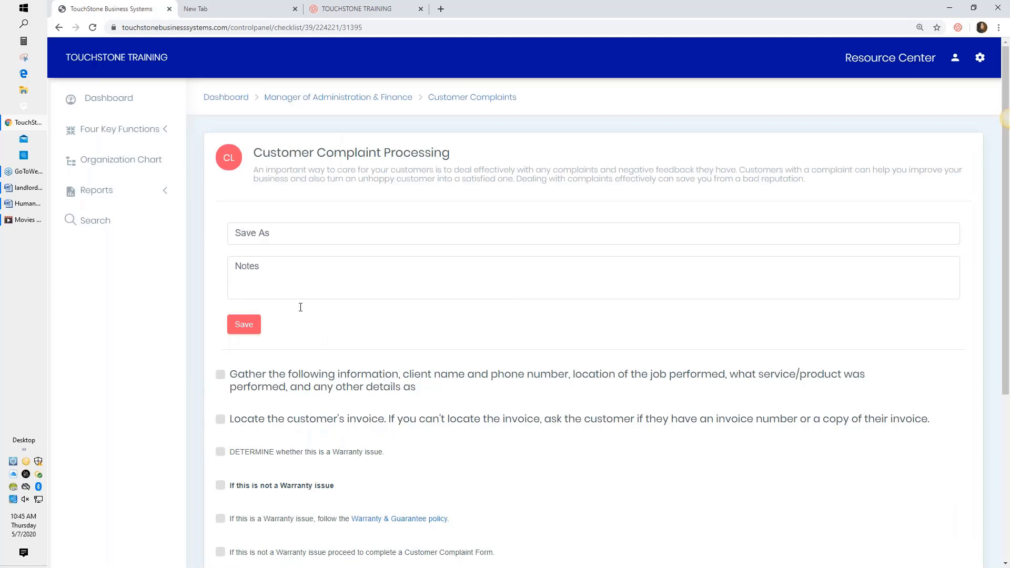
- Tick the first three items of the Customer Complaint Processing check list, through determining the Warranty issue, and save it
left_click(221, 374)
left_click(220, 419)
left_click(220, 451)
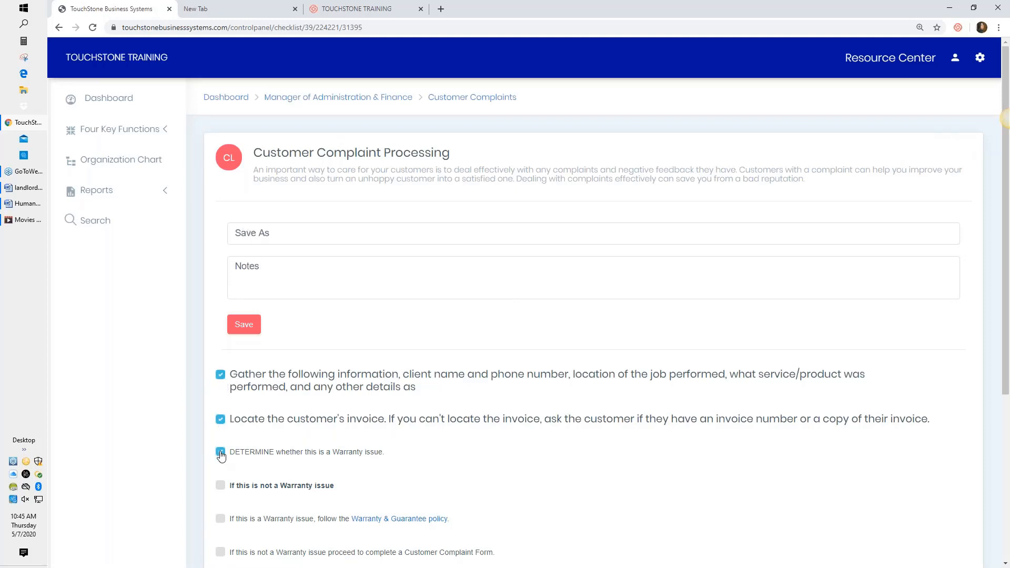
left_click(250, 336)
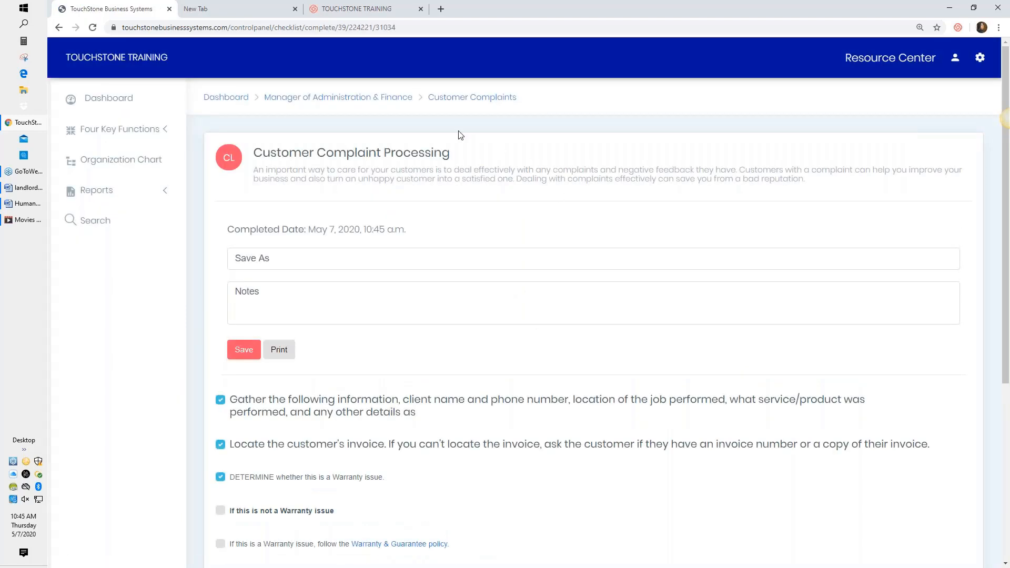
- Return to the Customer Complaints process tools and open the uploaded file entry "Name of the file"
left_click(450, 97)
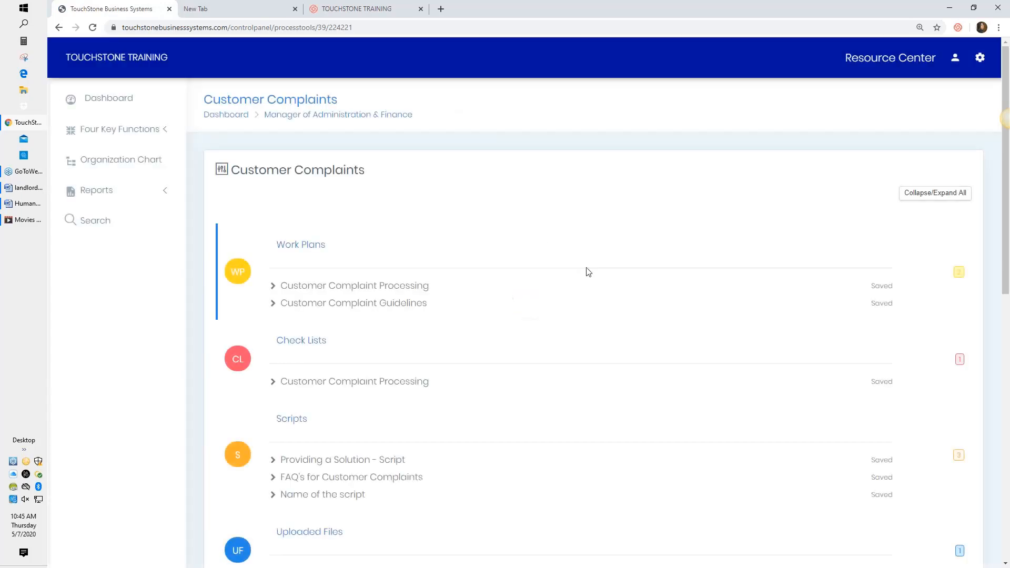
scroll(587, 273, "down", 4)
scroll(587, 277, "down", 1)
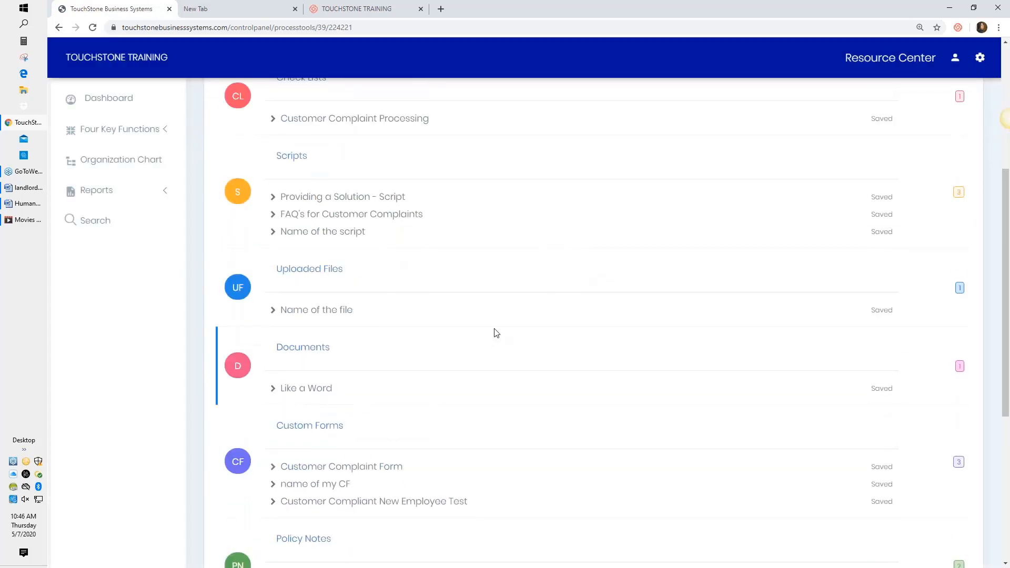
left_click(315, 311)
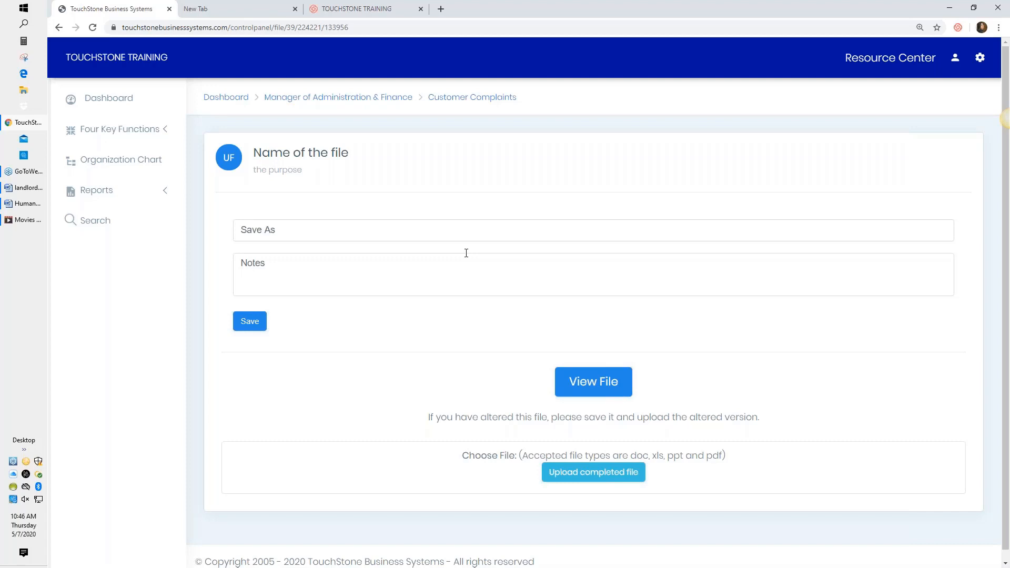
- Go back to the Customer Complaints tools and open the Customer Compliant New Employee Test custom form
left_click(467, 101)
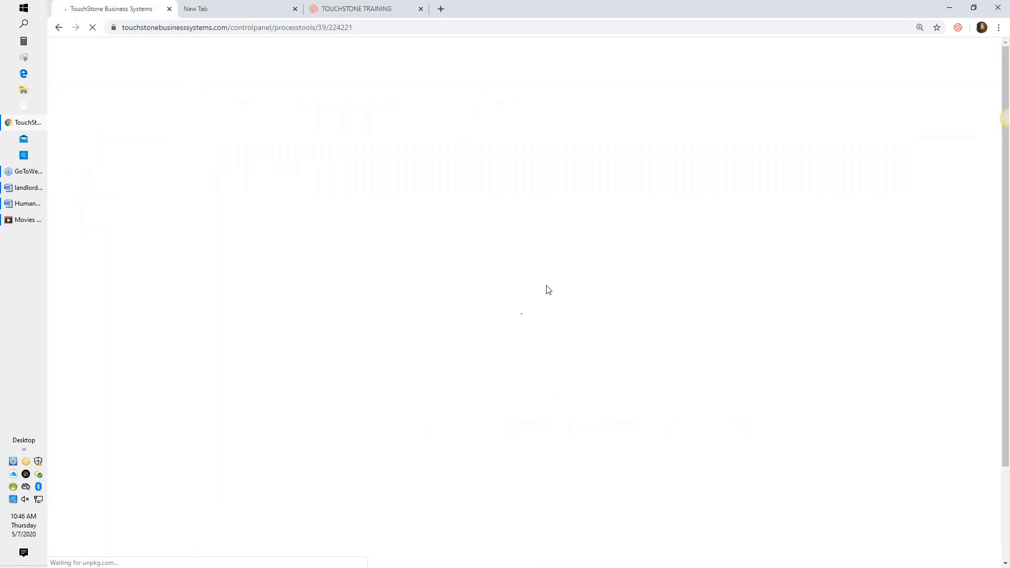
scroll(571, 306, "down", 7)
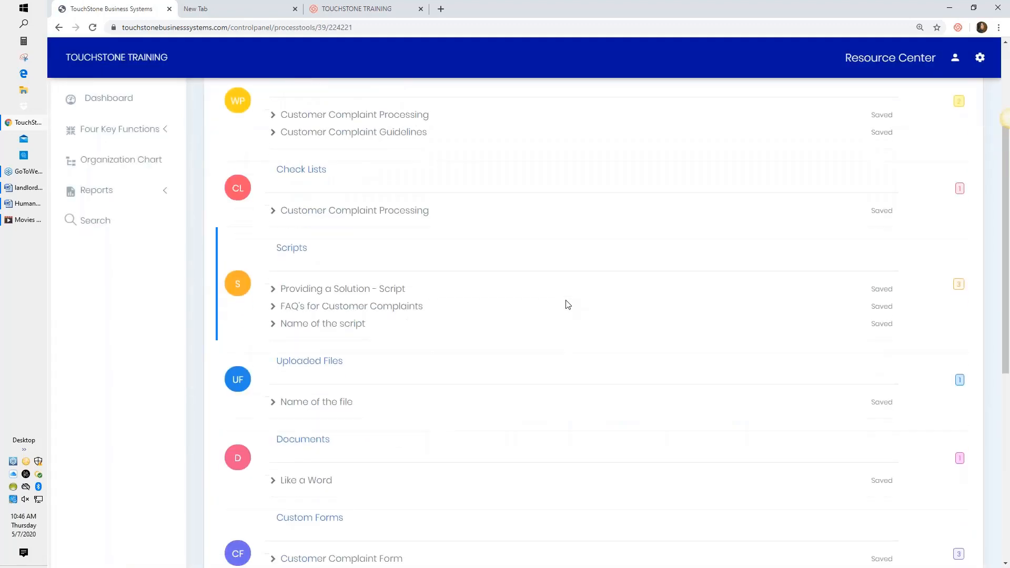
scroll(564, 301, "down", 2)
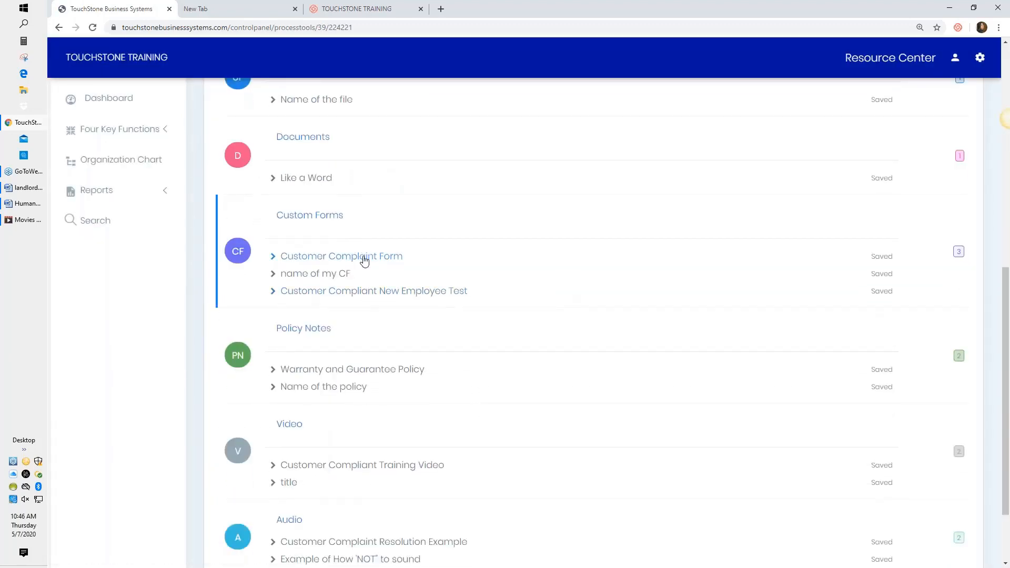
left_click(371, 296)
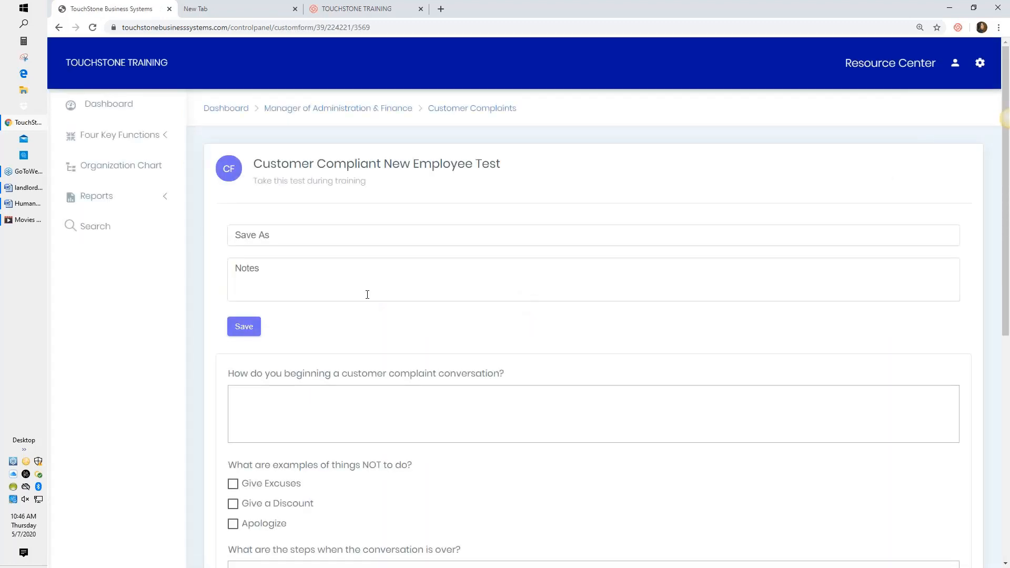
- Answer the test's first question with "live" and tick Give Excuses, Give a Discount and Apologize as things not to do
scroll(592, 300, "down", 3)
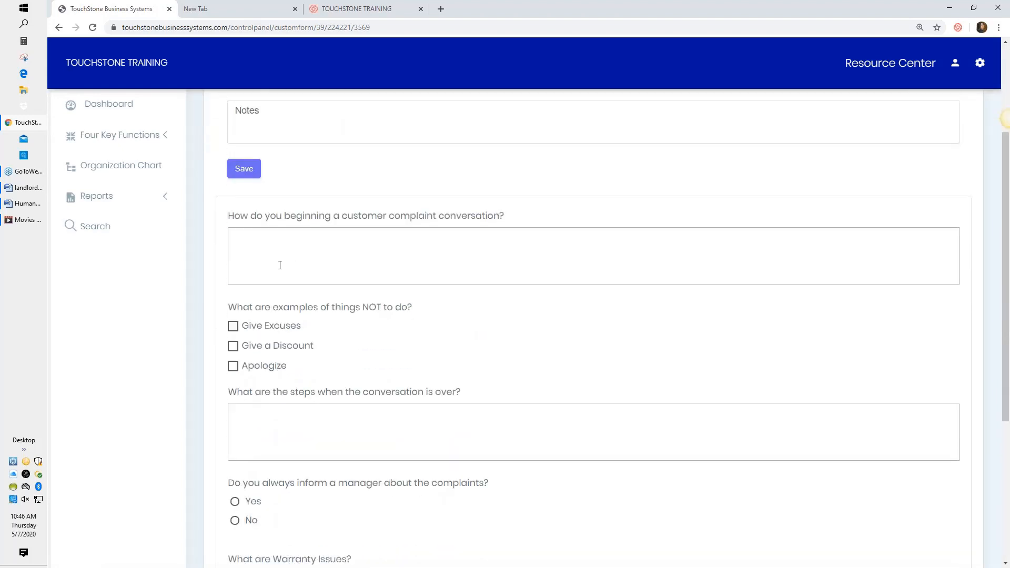
left_click(280, 264)
type("live")
left_click(233, 326)
left_click(233, 346)
left_click(233, 366)
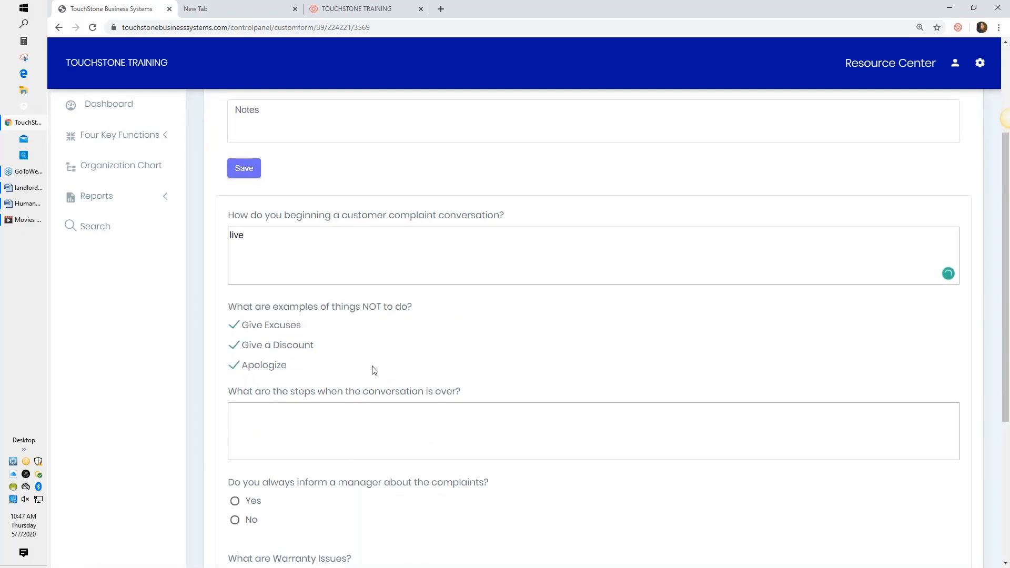
- Answer Yes to always informing a manager about the complaints and review the remaining test questions
scroll(372, 368, "down", 3)
left_click(235, 345)
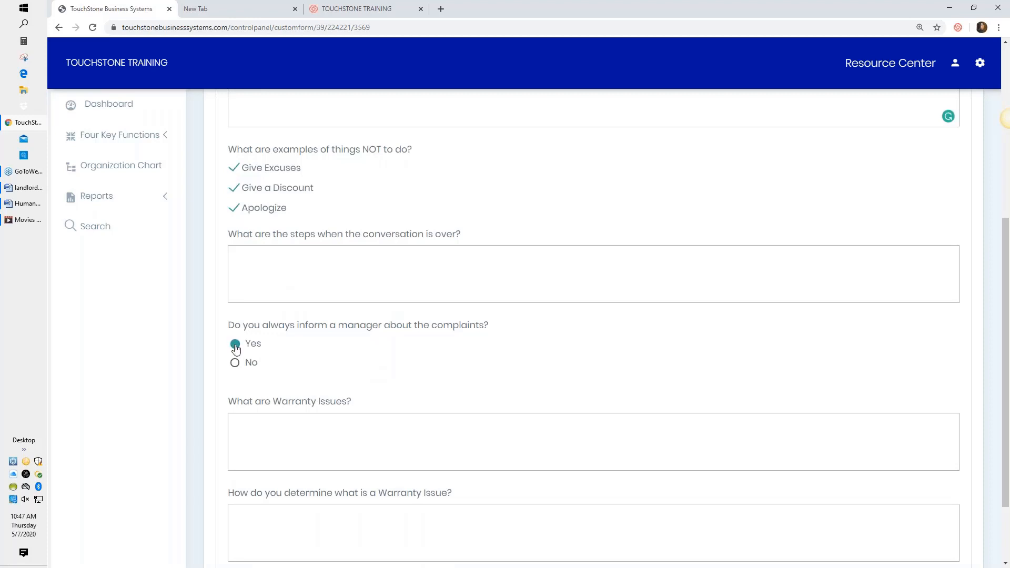
scroll(390, 375, "down", 2)
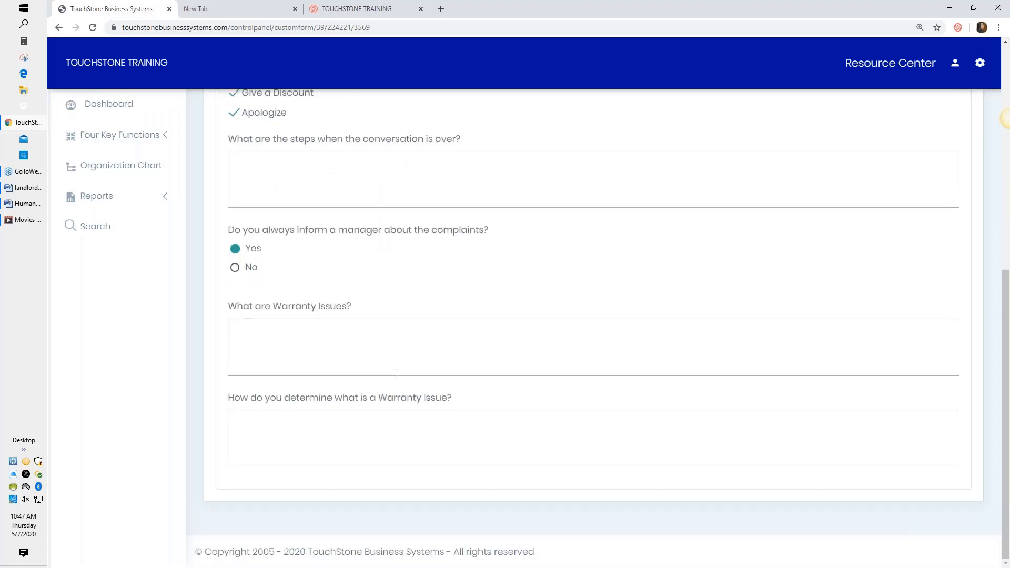
- Save the completed new employee test as "done"
scroll(394, 372, "up", 2)
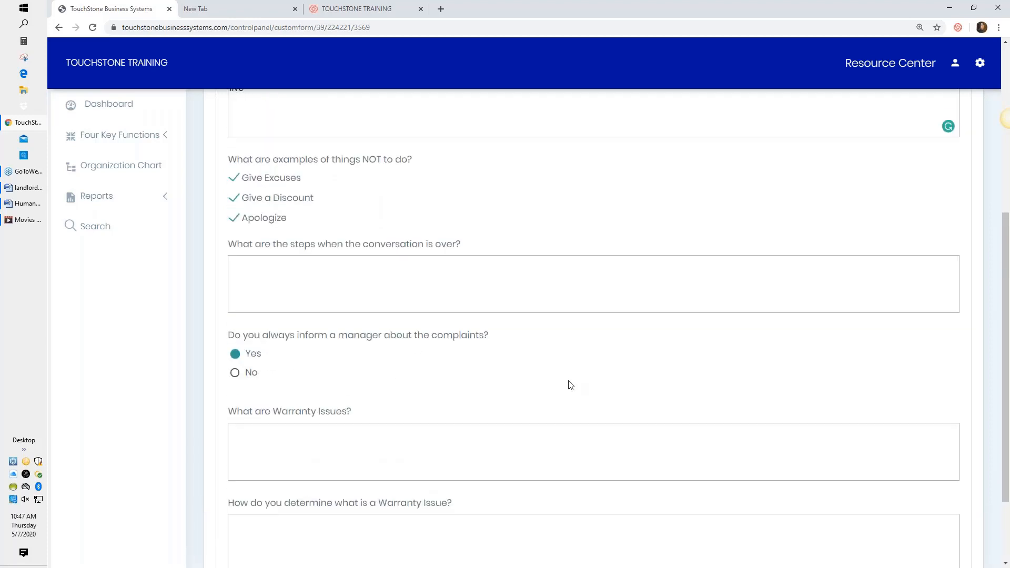
scroll(557, 368, "up", 4)
scroll(550, 332, "up", 2)
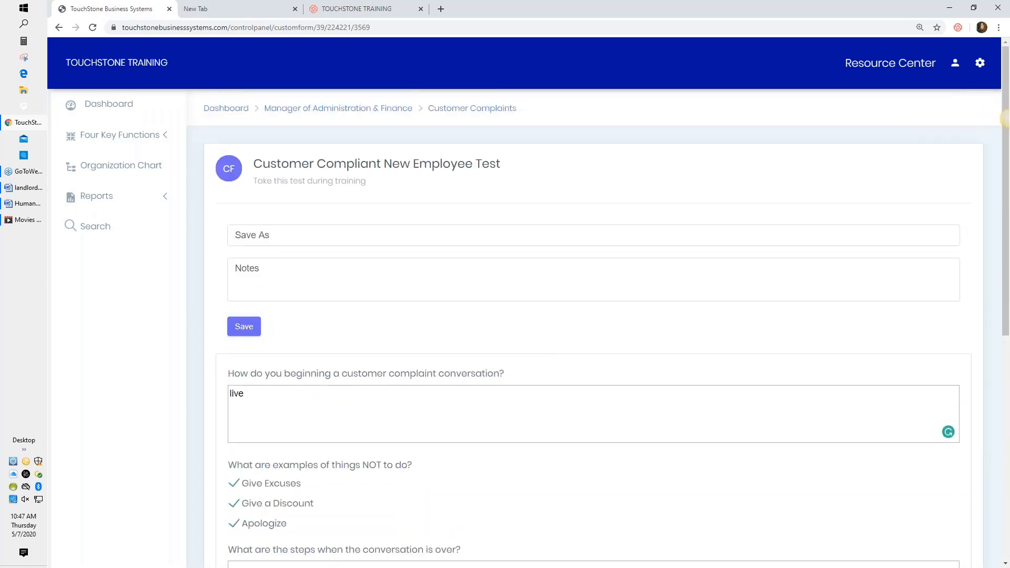
left_click(256, 235)
type("one")
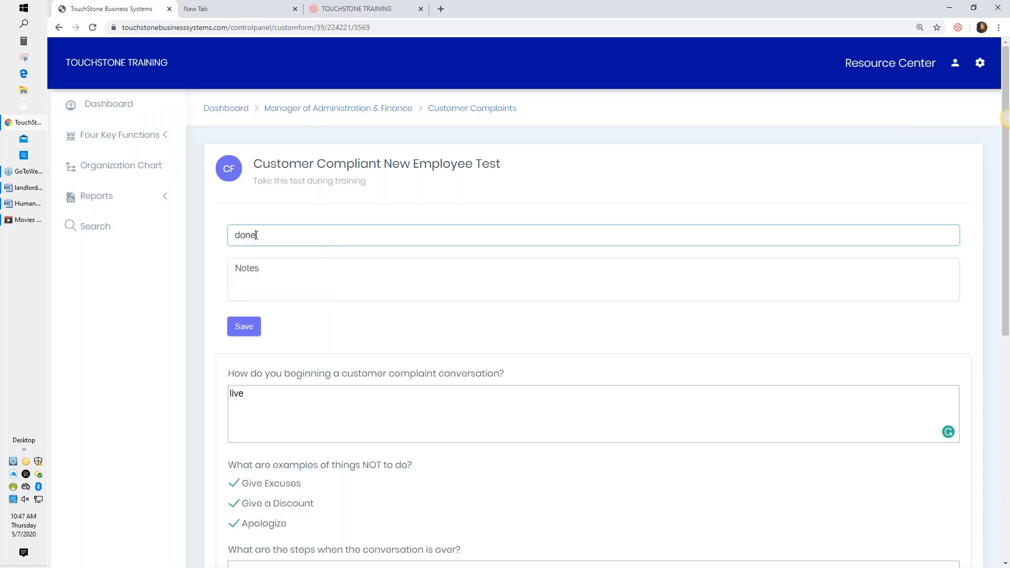
left_click(247, 328)
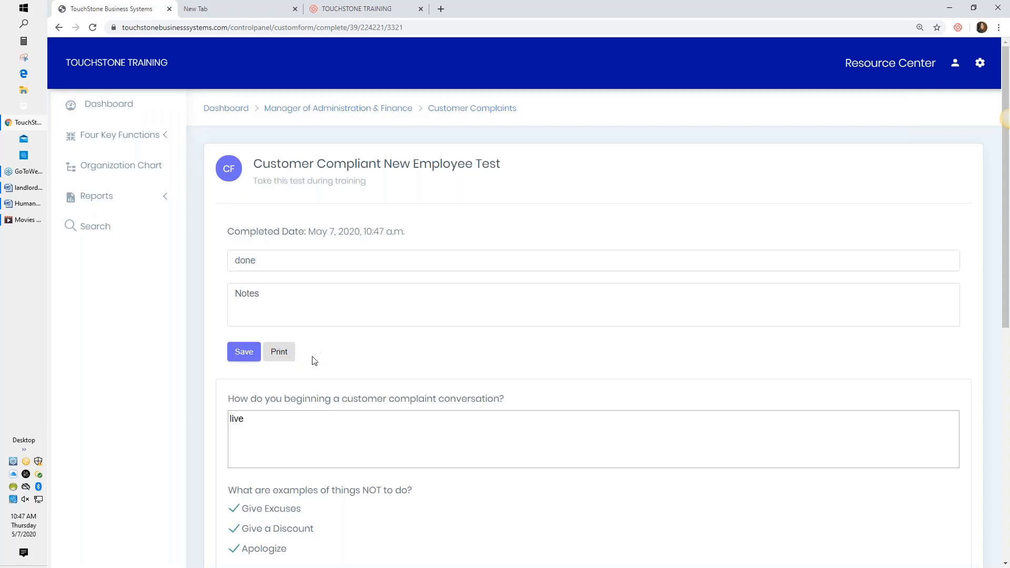
- Return to the Customer Complaints tools, open the Customer Complaint Form and look through its fields
left_click(475, 108)
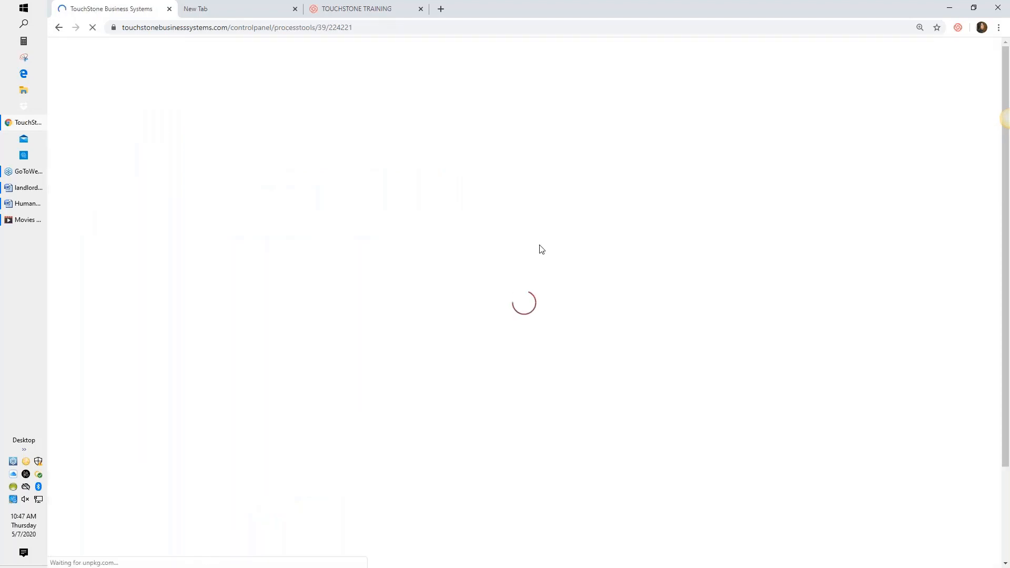
scroll(541, 248, "down", 8)
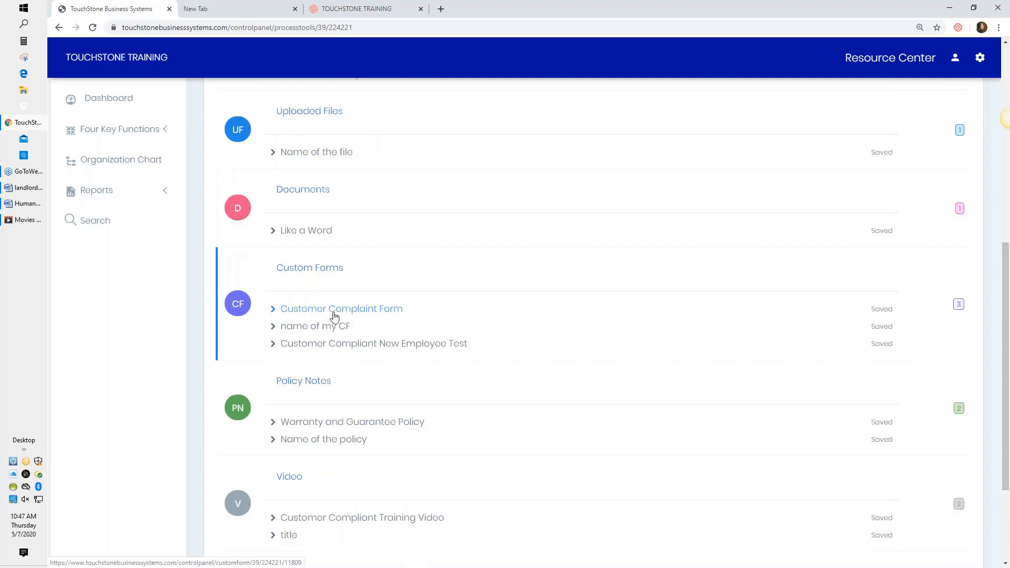
left_click(351, 315)
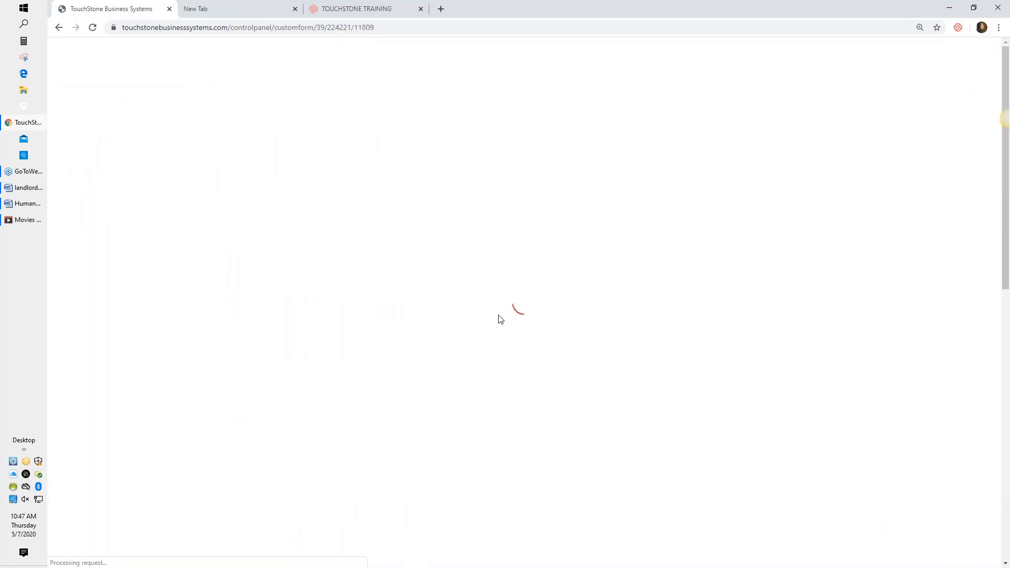
scroll(496, 318, "down", 1)
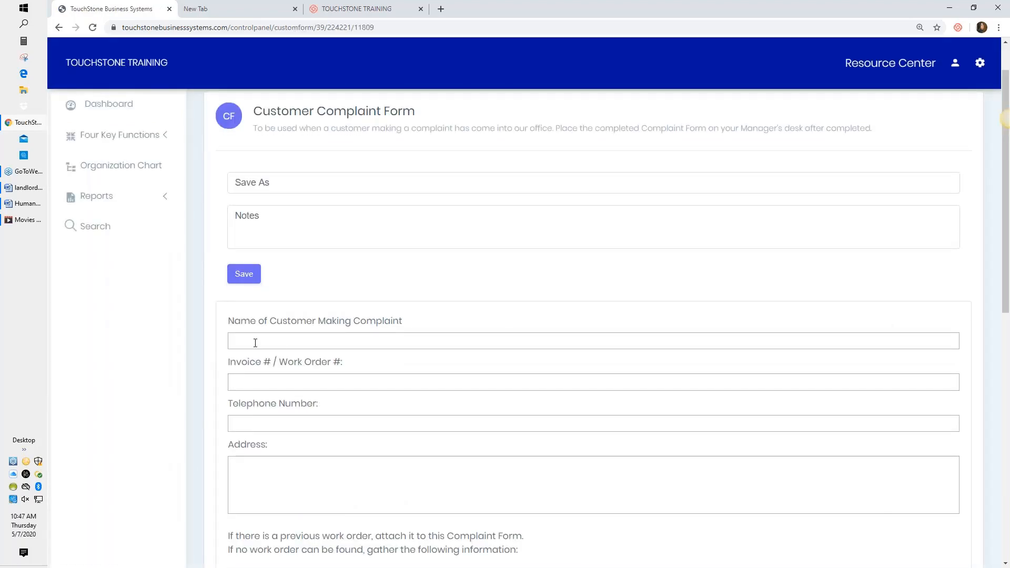
scroll(380, 347, "down", 5)
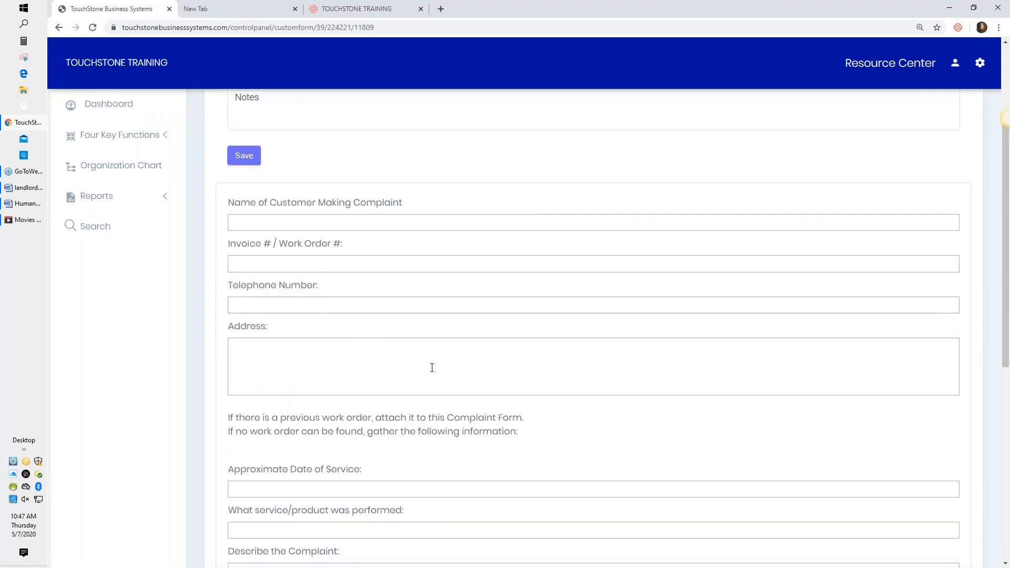
scroll(432, 371, "down", 4)
scroll(432, 371, "up", 3)
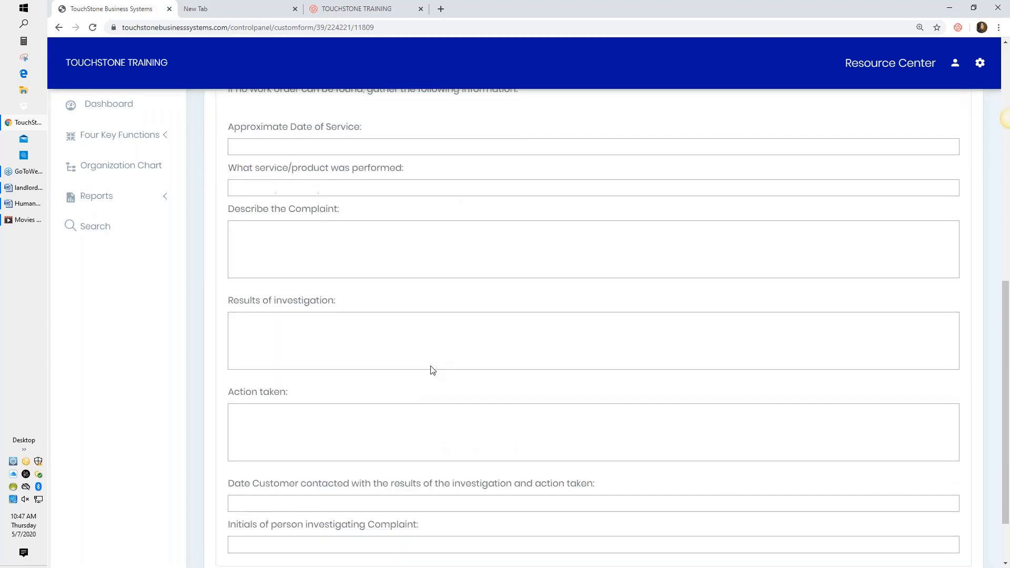
scroll(432, 371, "up", 6)
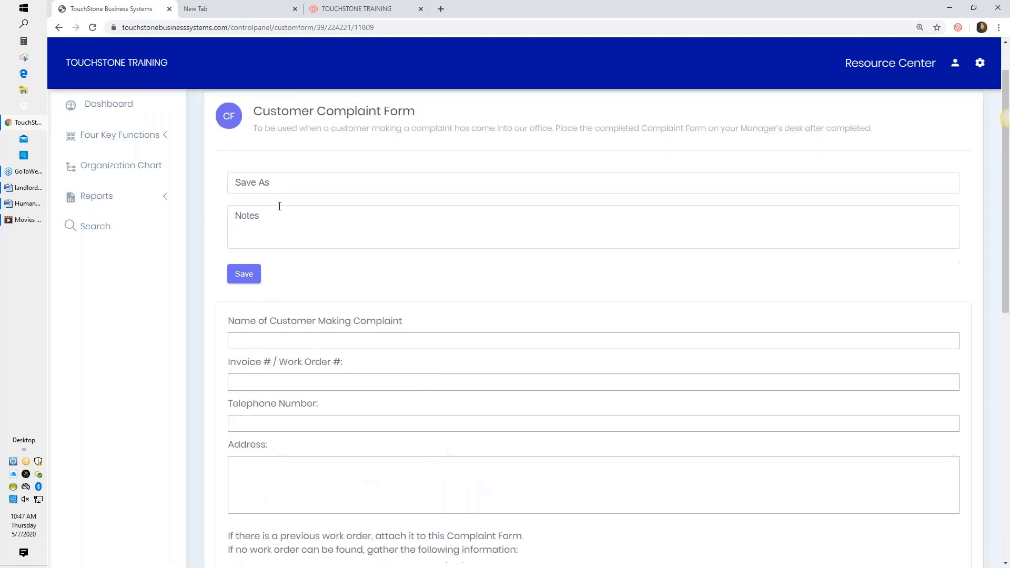
- Save the Customer Complaint Form under the title "name"
left_click(251, 183)
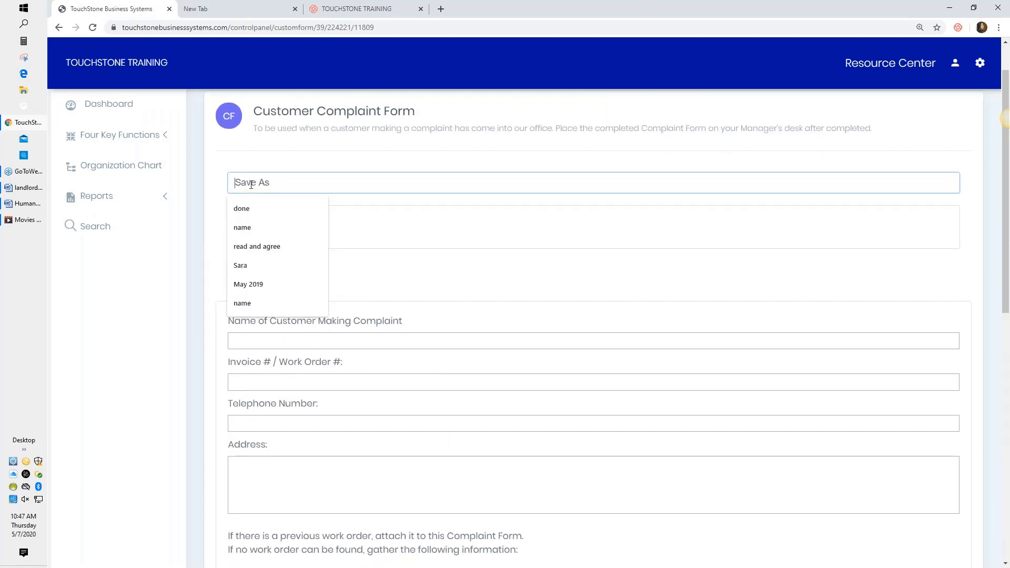
type("na")
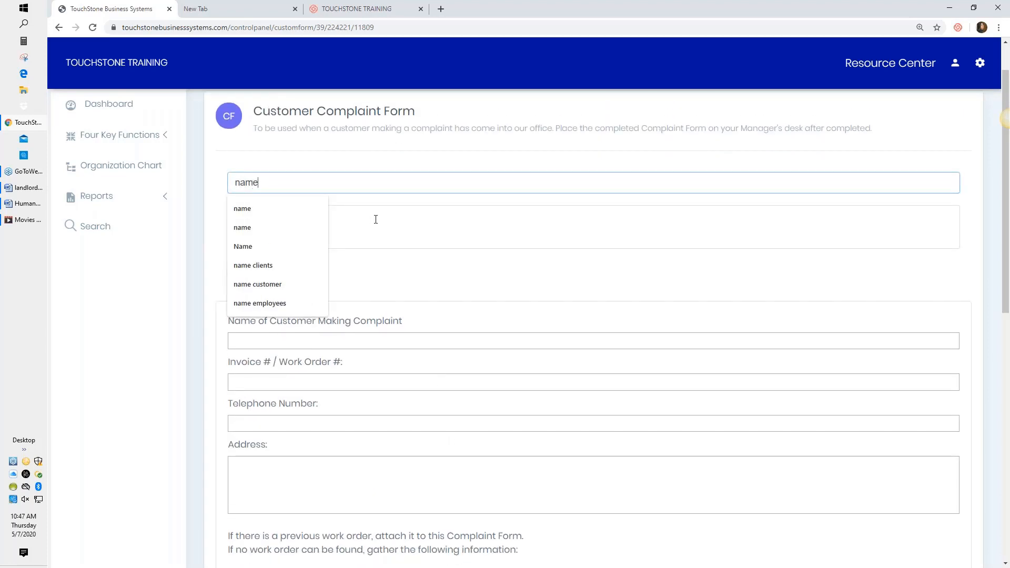
type("me")
left_click(376, 220)
left_click(258, 275)
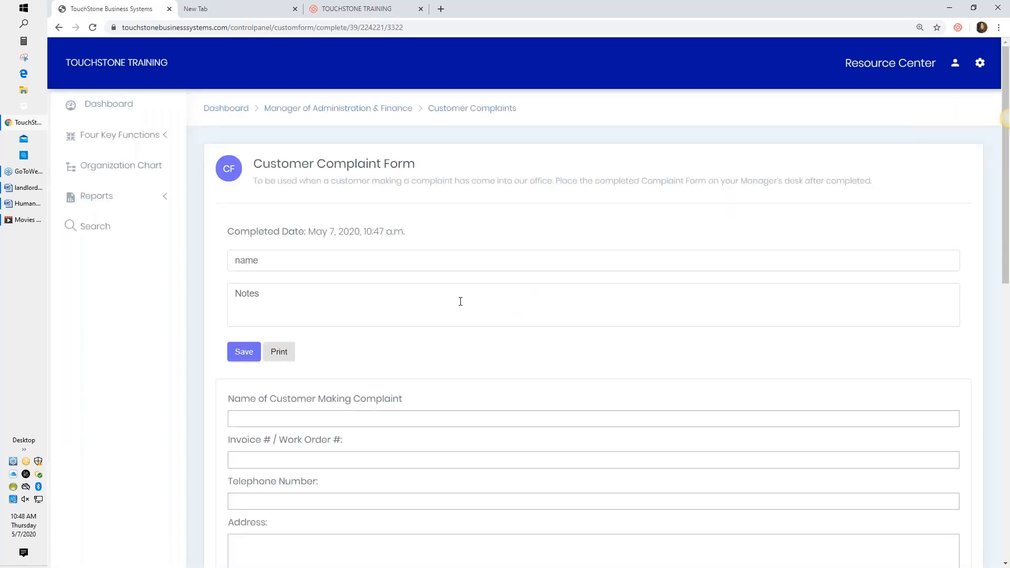
- Go back to the Customer Complaints tools and open the Warranty and Guarantee Policy note
left_click(473, 108)
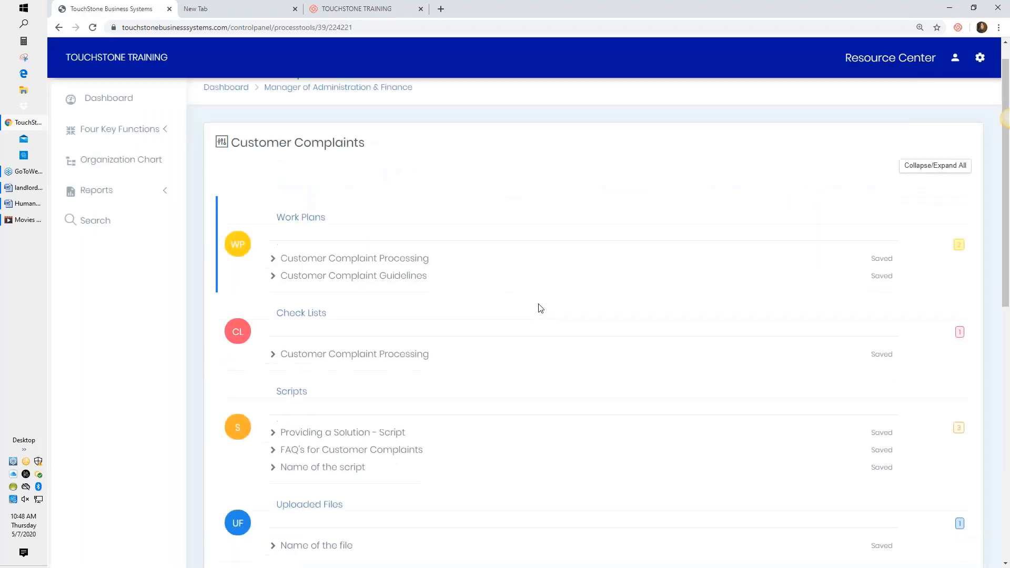
scroll(538, 307, "down", 6)
scroll(537, 305, "down", 2)
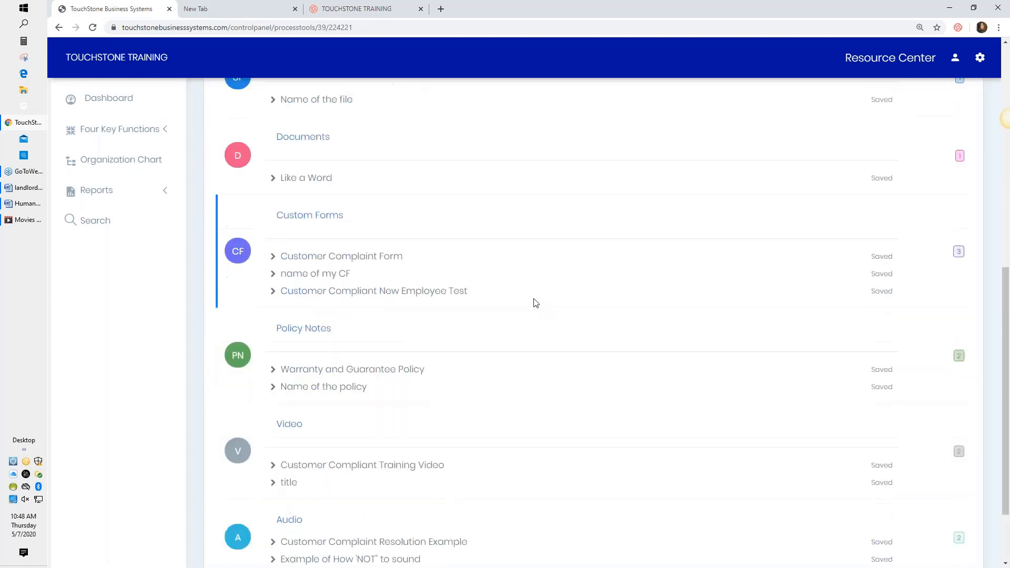
left_click(349, 371)
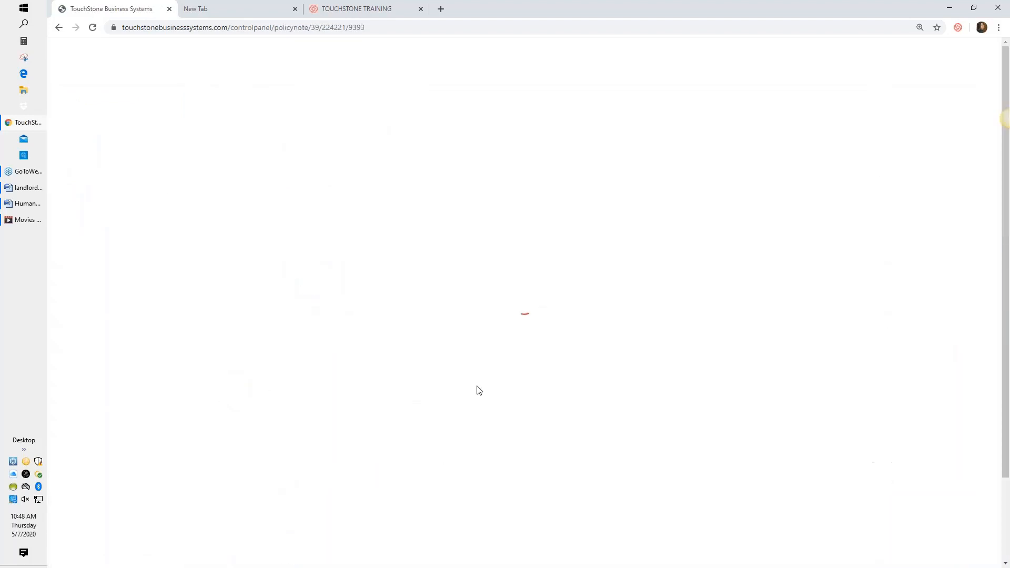
- Try to save the Warranty and Guarantee Policy note as "read and agree"
left_click(265, 215)
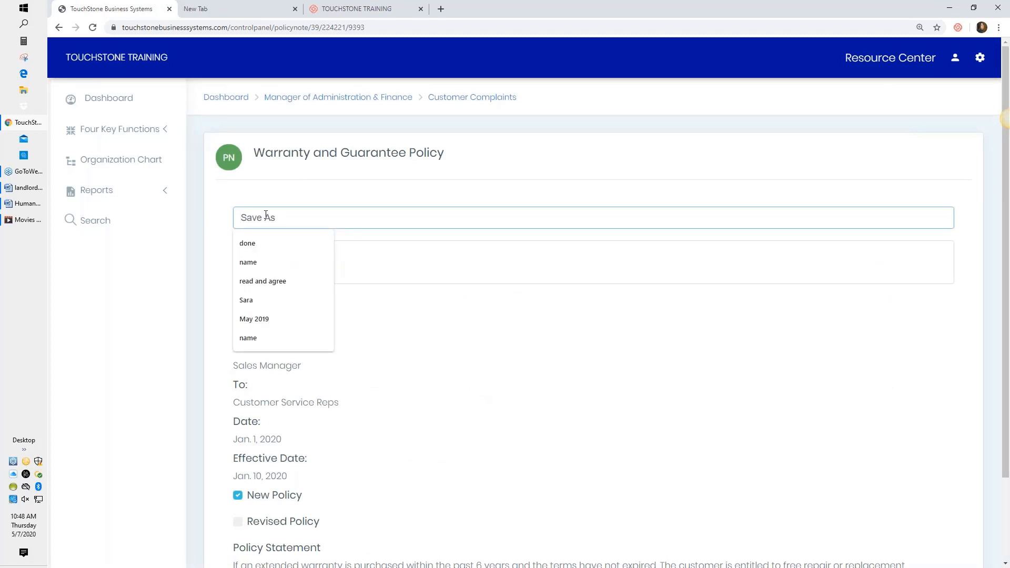
type("done")
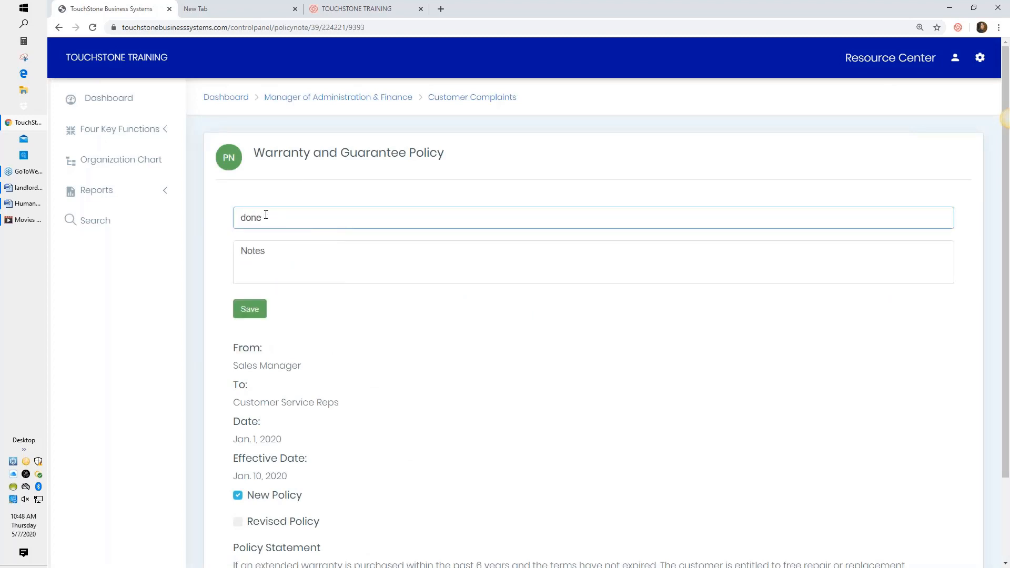
key("BackSpace")
key("BackSpace")
key("BackSpace")
key("BackSpace")
type("r")
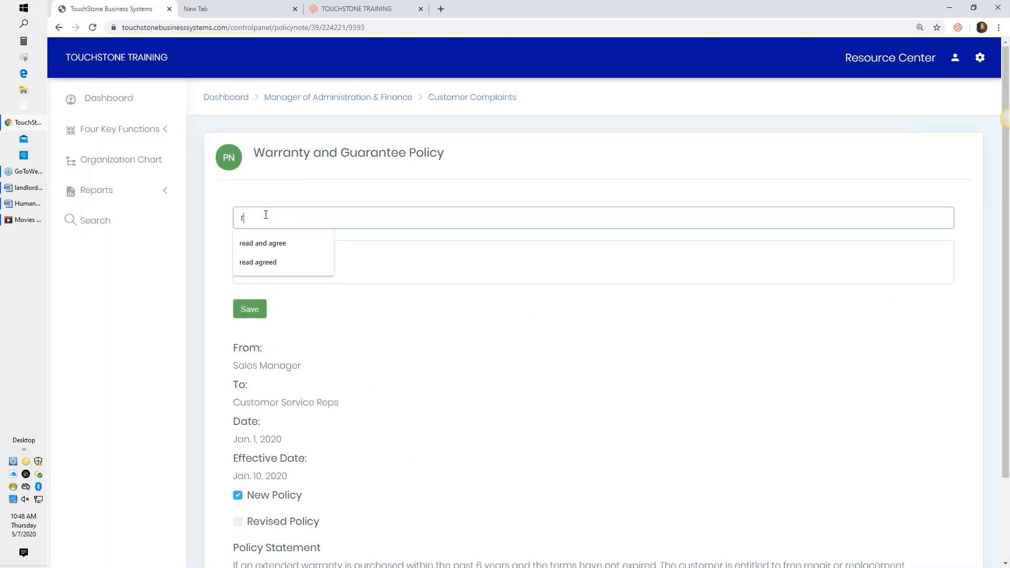
type("ead adn agree")
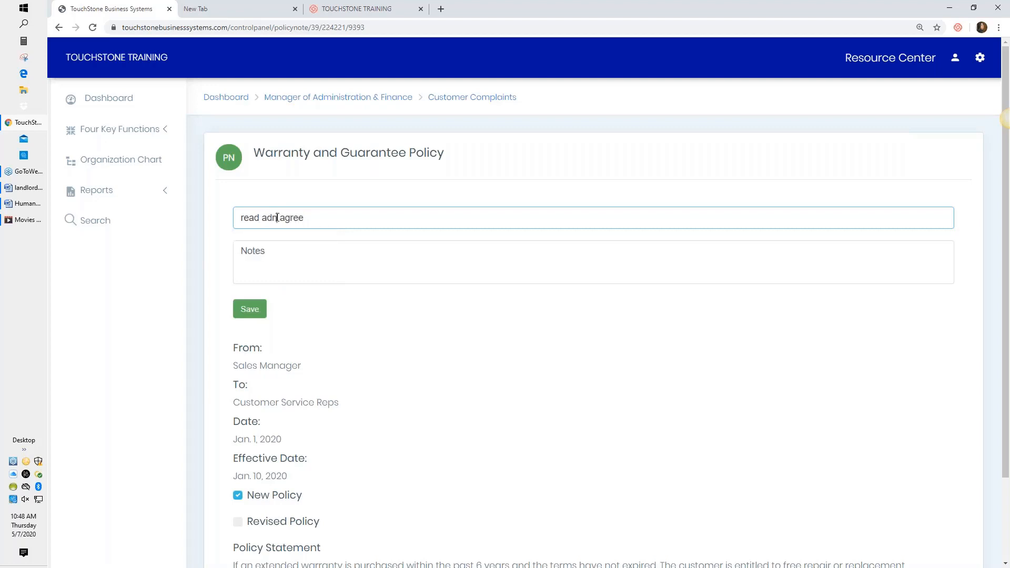
key("BackSpace")
key("BackSpace")
type("nd")
left_click(249, 312)
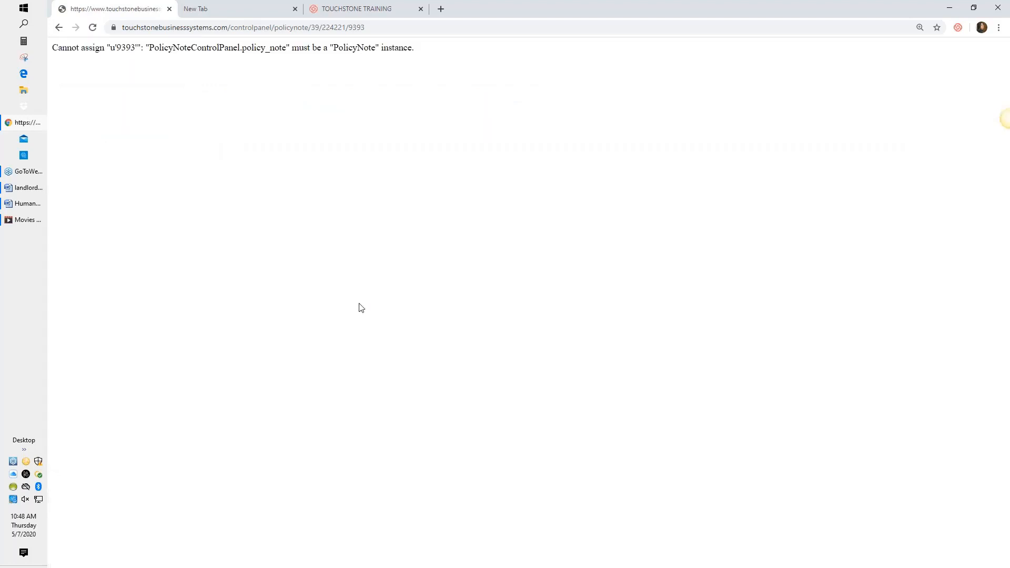
- Return to the Customer Complaints tools, open the video named "title" and look through its page
left_click(59, 28)
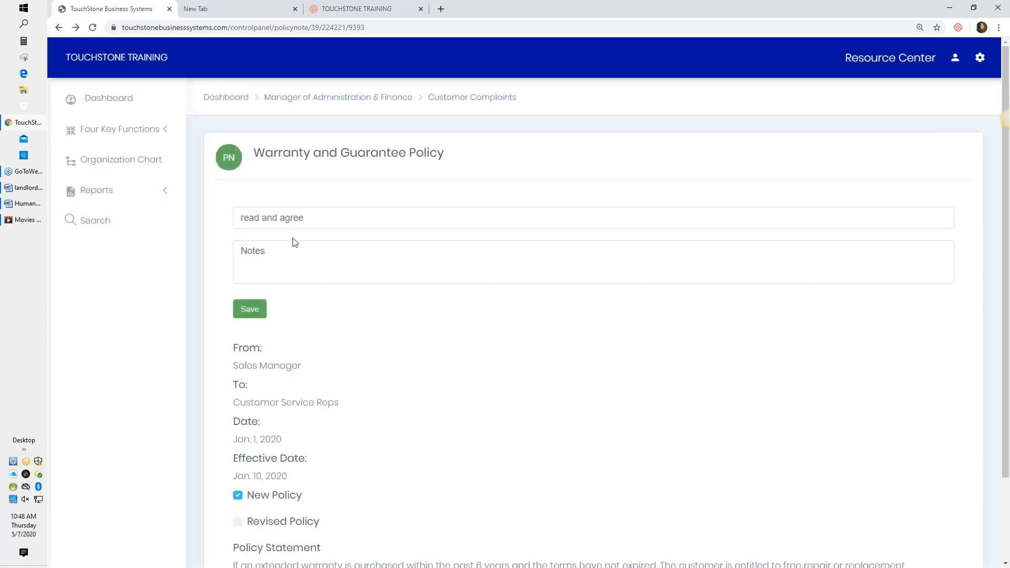
left_click(458, 100)
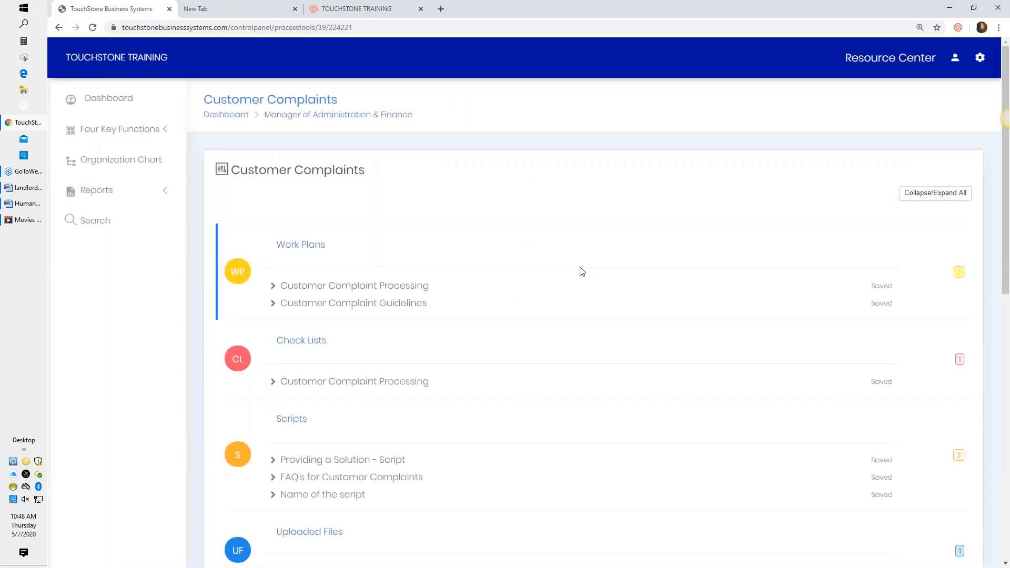
scroll(582, 271, "down", 10)
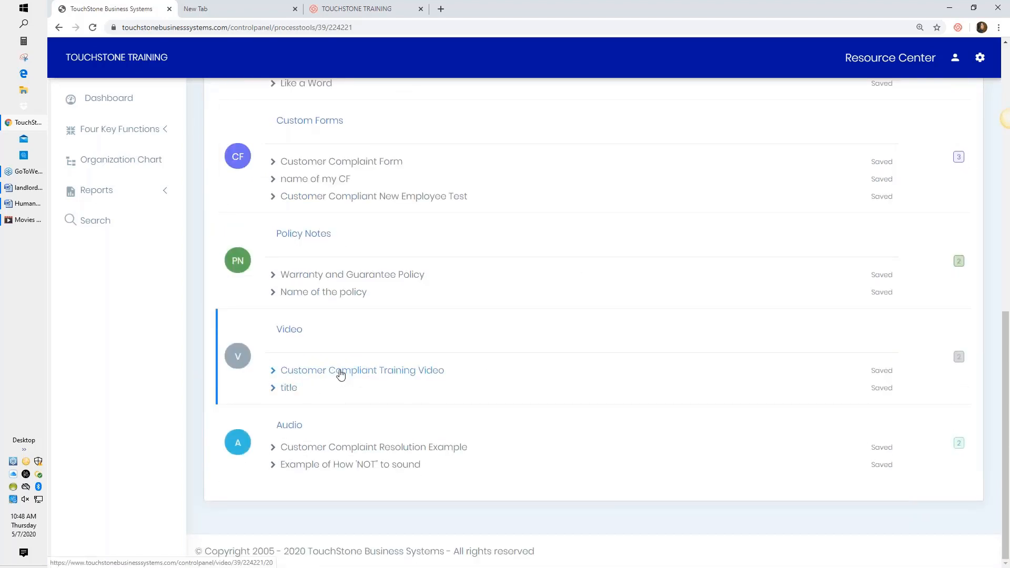
left_click(290, 389)
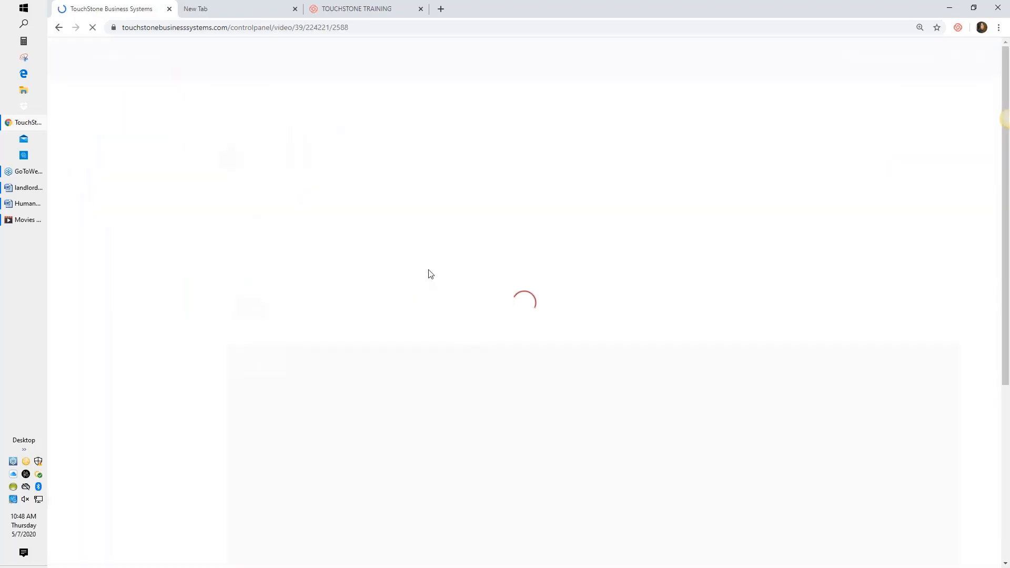
scroll(627, 355, "down", 3)
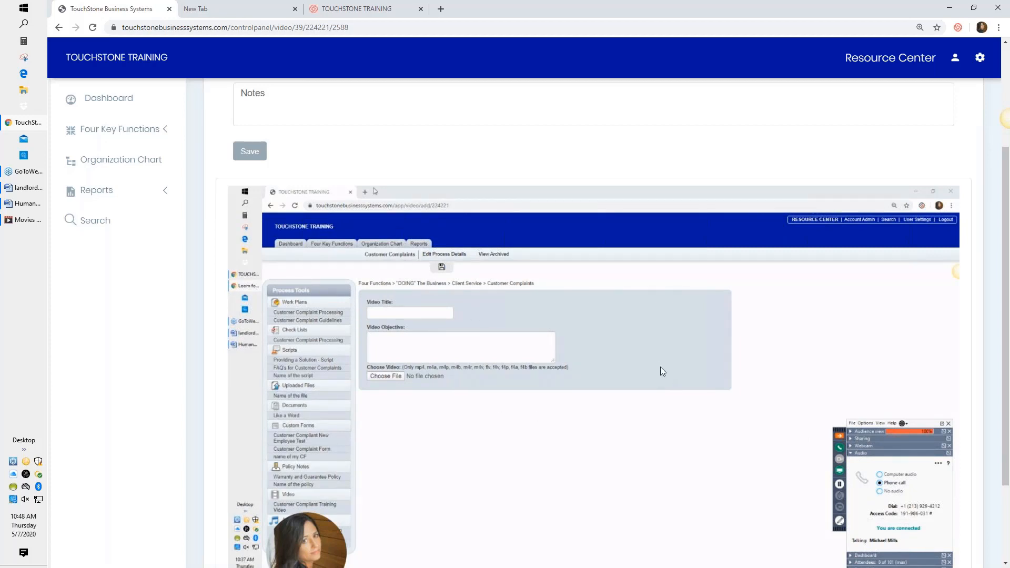
scroll(661, 367, "up", 2)
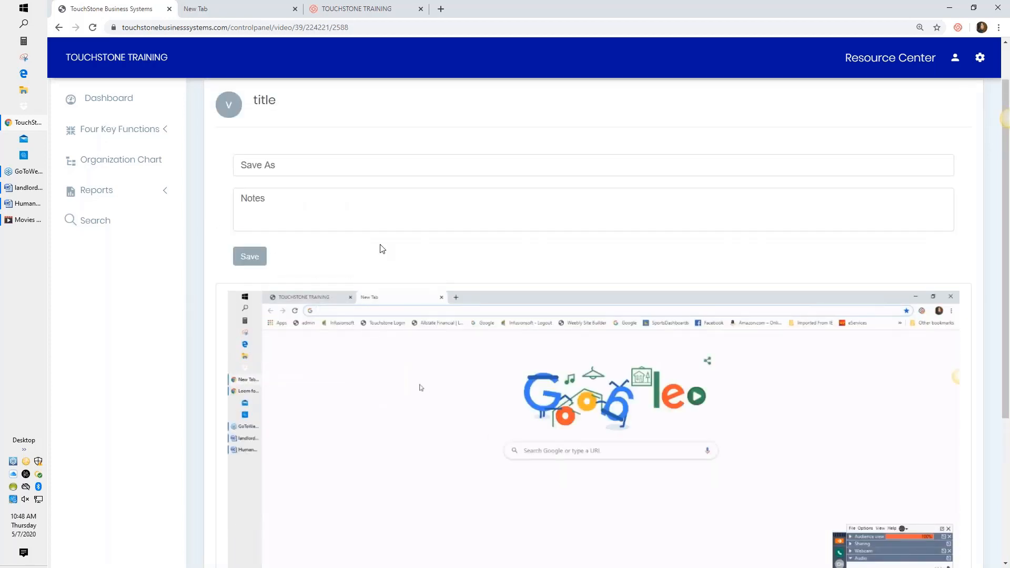
- Save the video as completed under the title "done watched"
left_click(243, 166)
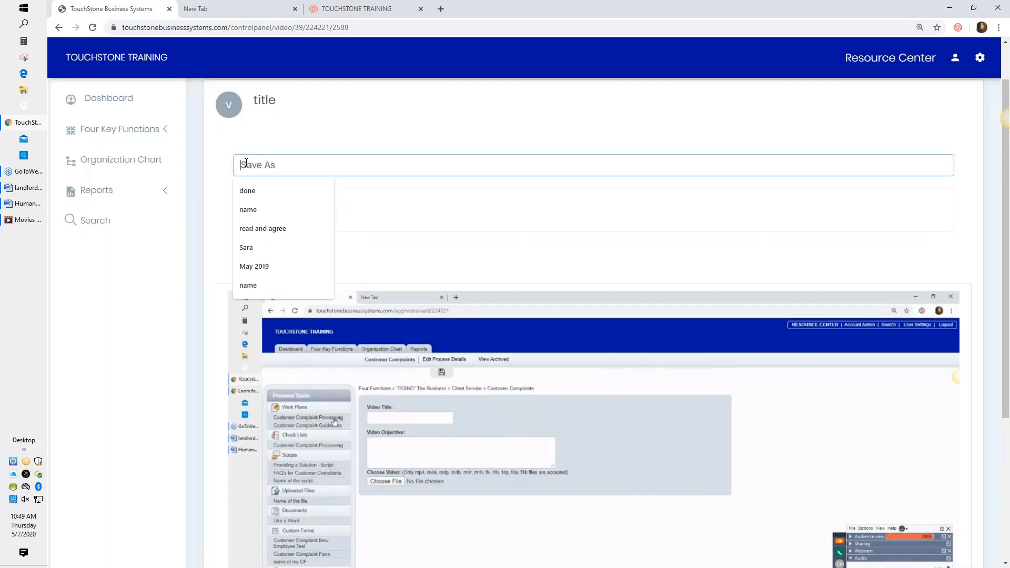
type("done")
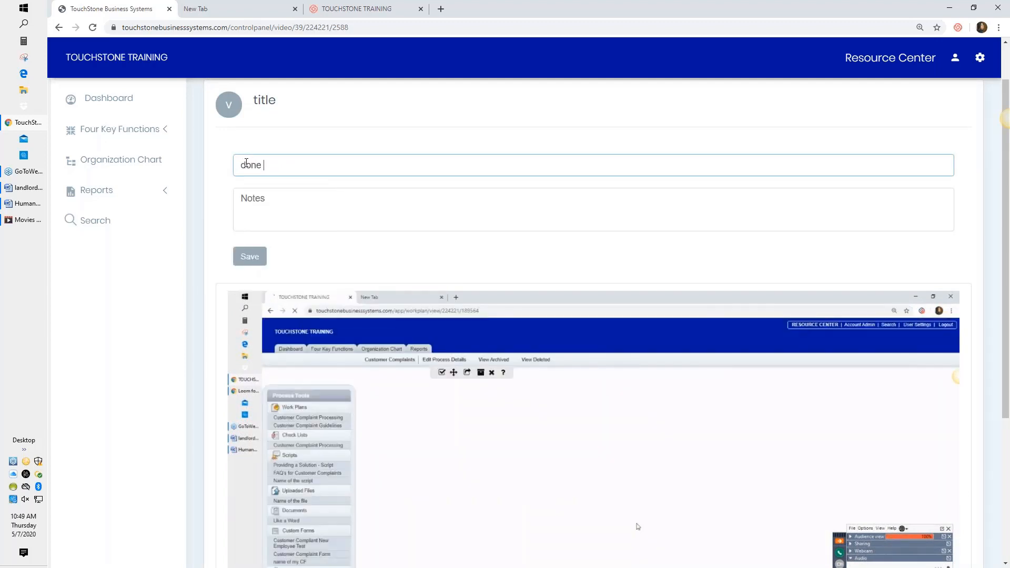
type(" watched")
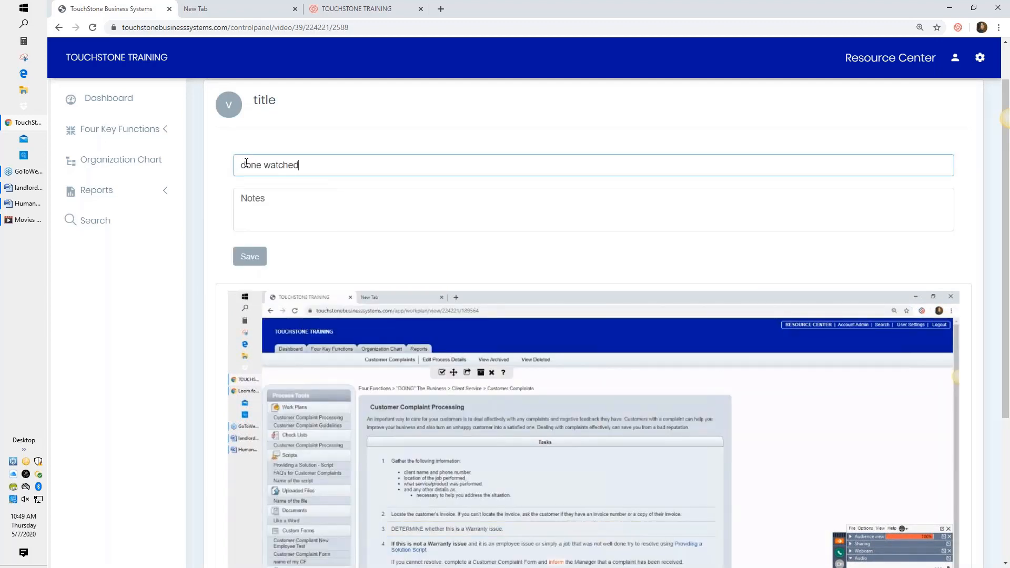
left_click(248, 257)
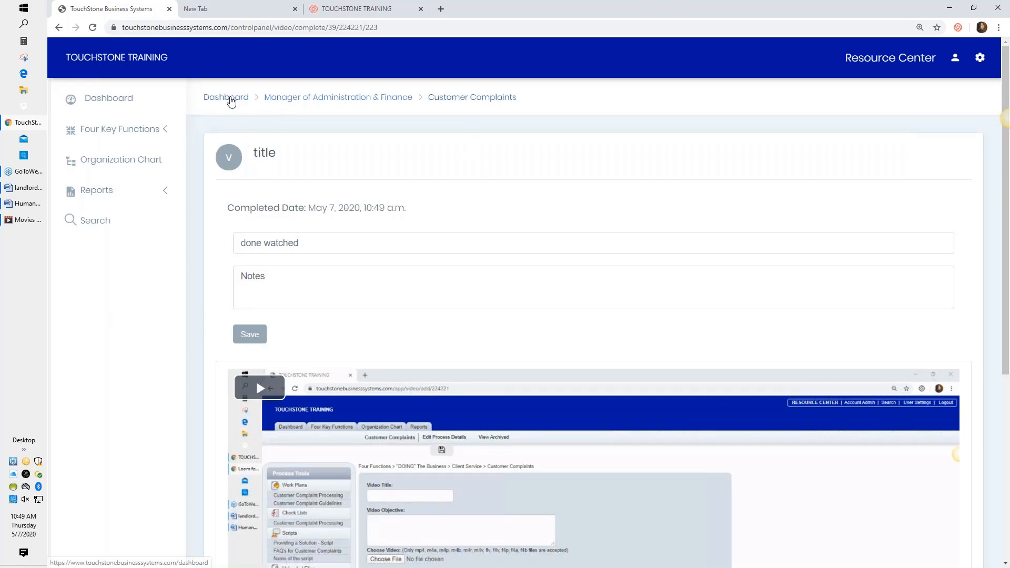
- Open the "GUIDING" The Business function from the dashboard and reorder its processes so Management Philosophy sits below Employee Performance Review
left_click(227, 99)
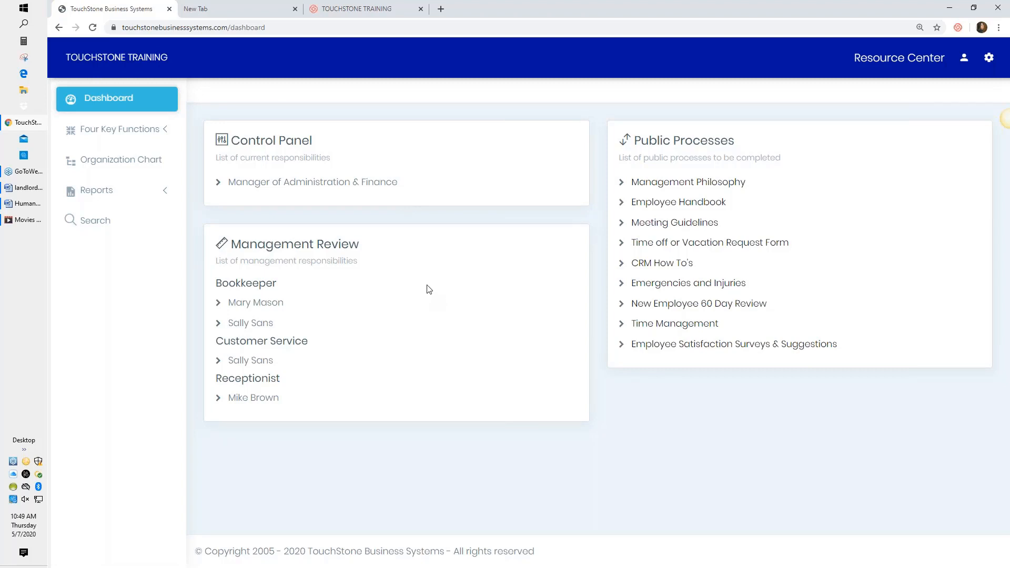
left_click(110, 133)
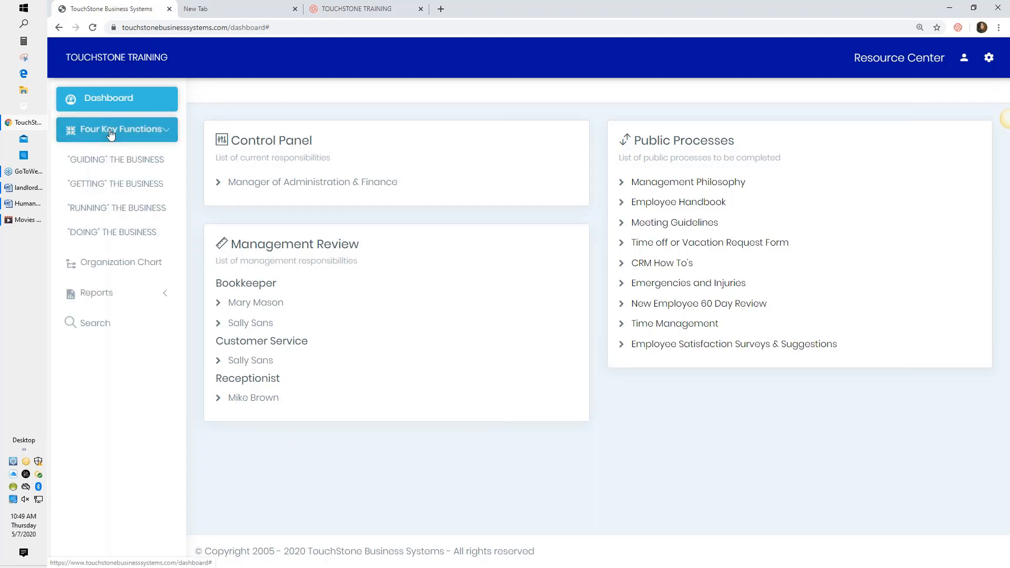
left_click(113, 161)
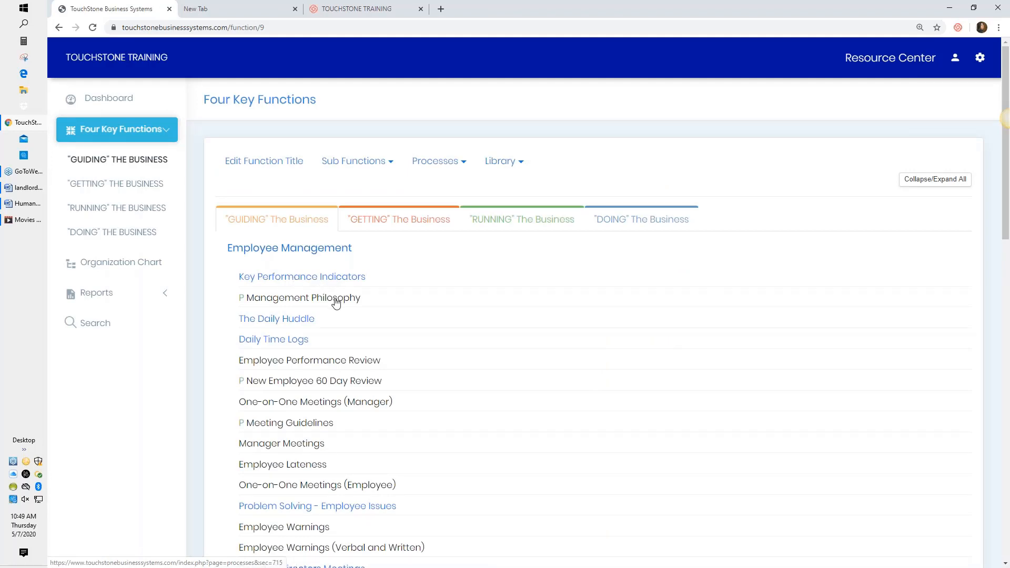
left_click_drag(336, 304, 476, 333)
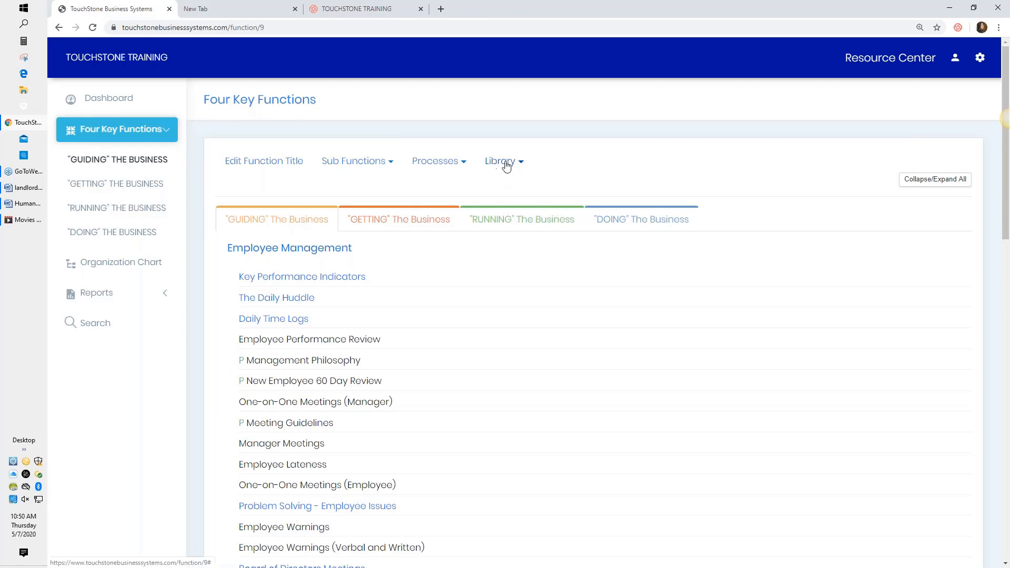
- View the library options and the tools in the Key Performance Indicators process, and return to the process list
left_click(506, 165)
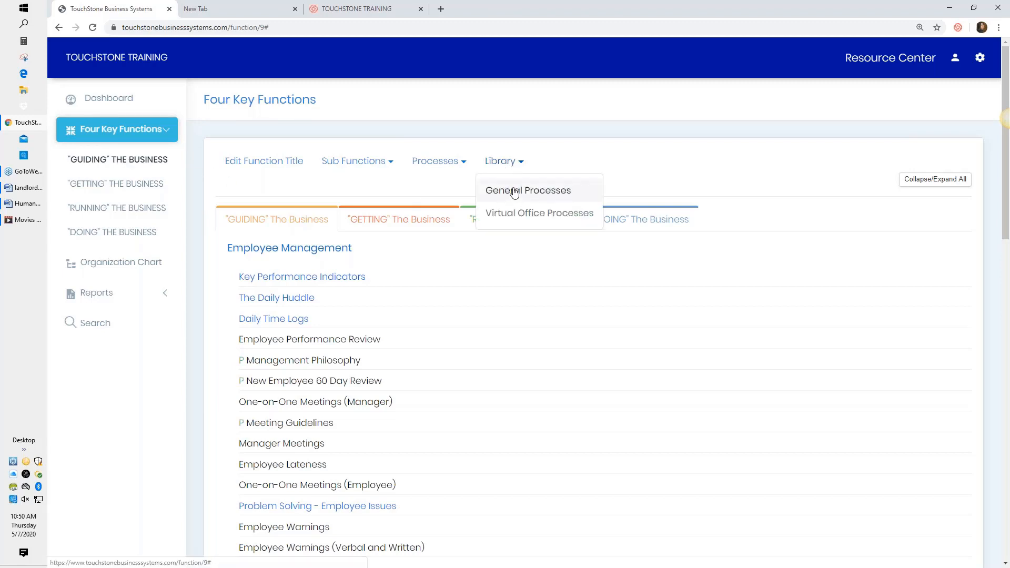
left_click(300, 281)
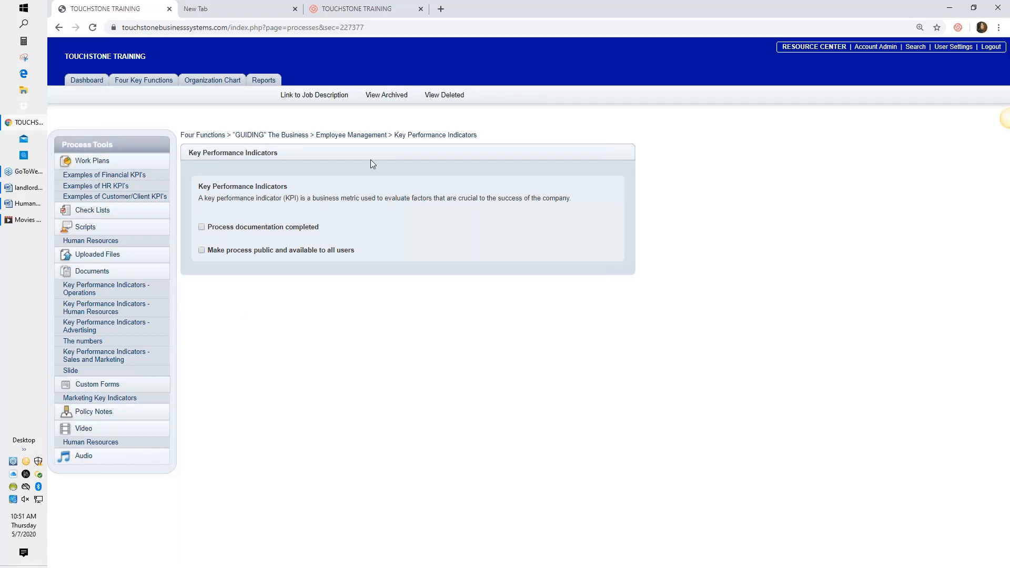
left_click(365, 137)
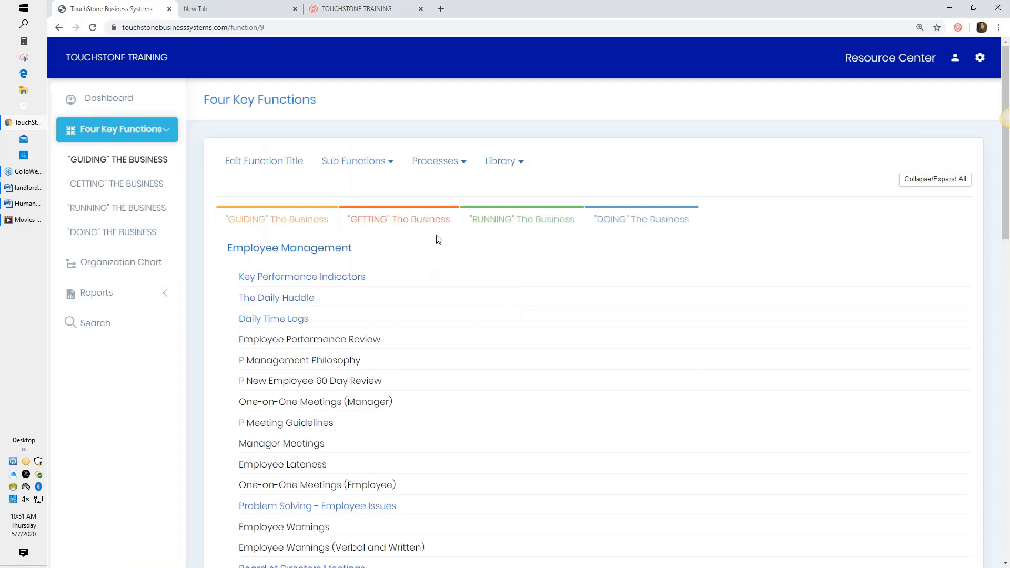
- Create a process named "KPI's for Sales" under the Employee Management sub function
left_click(440, 163)
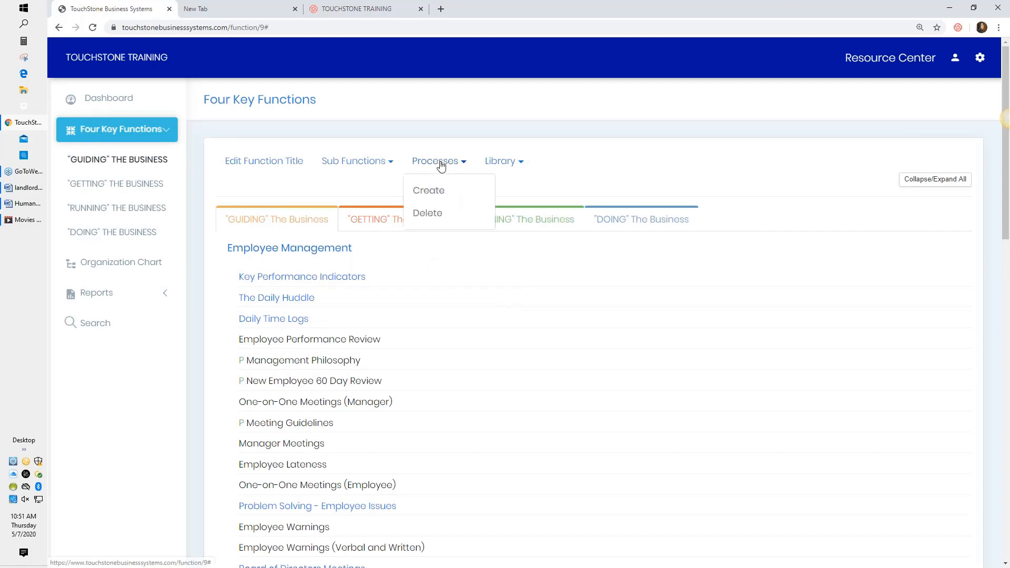
left_click(431, 192)
left_click(408, 110)
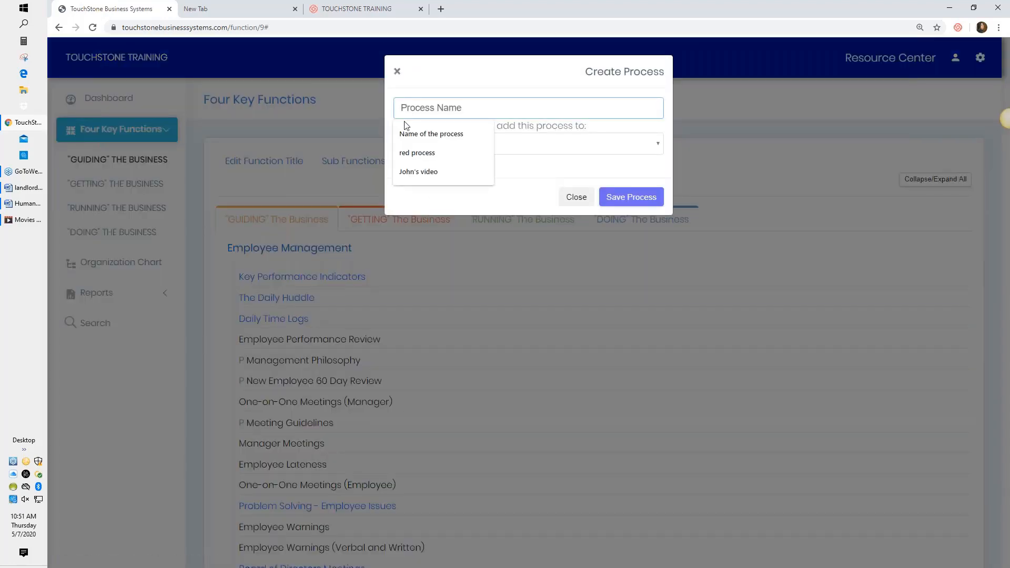
type("KPI")
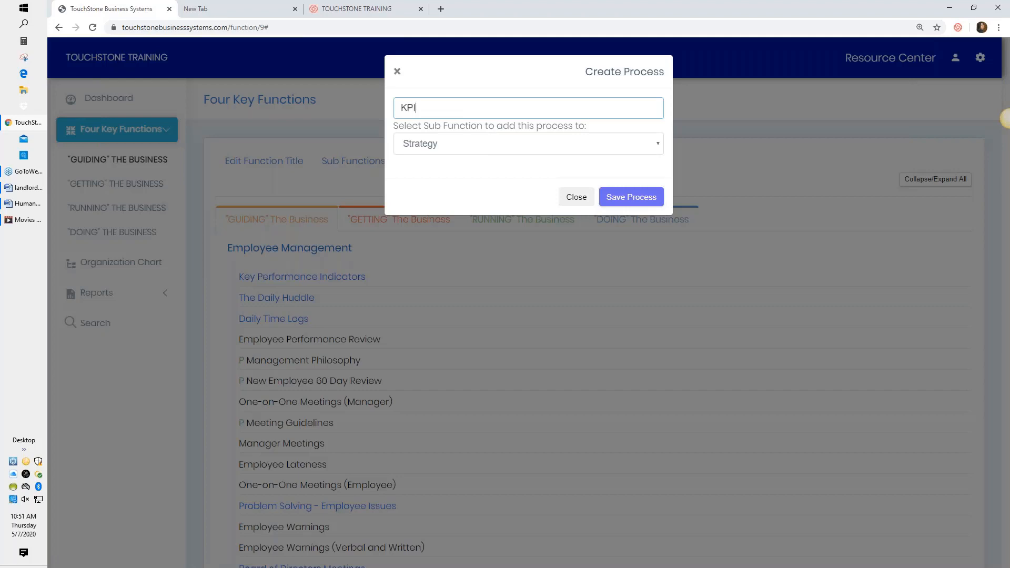
type("'s for Sales")
left_click(425, 145)
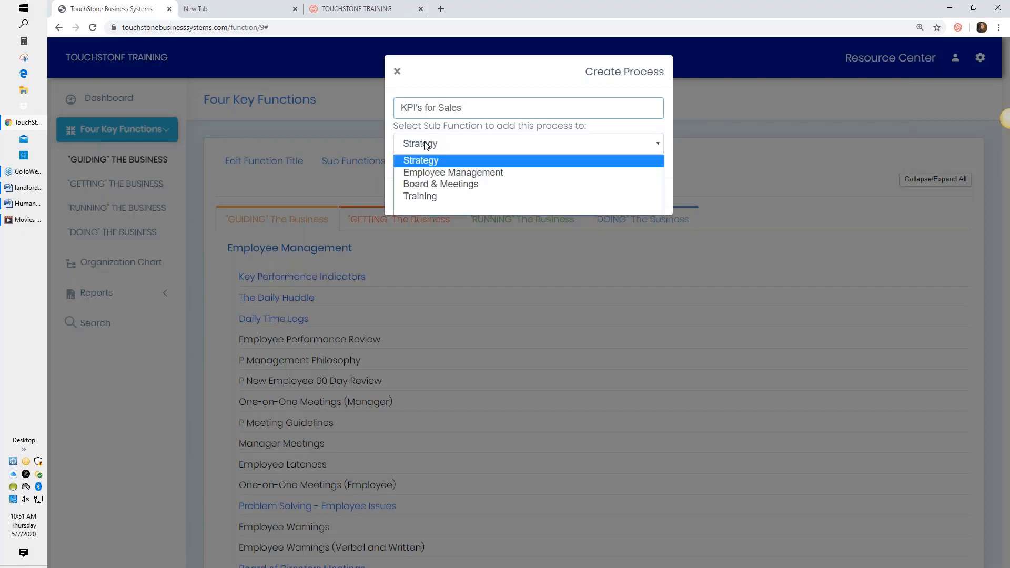
left_click(453, 173)
left_click(631, 197)
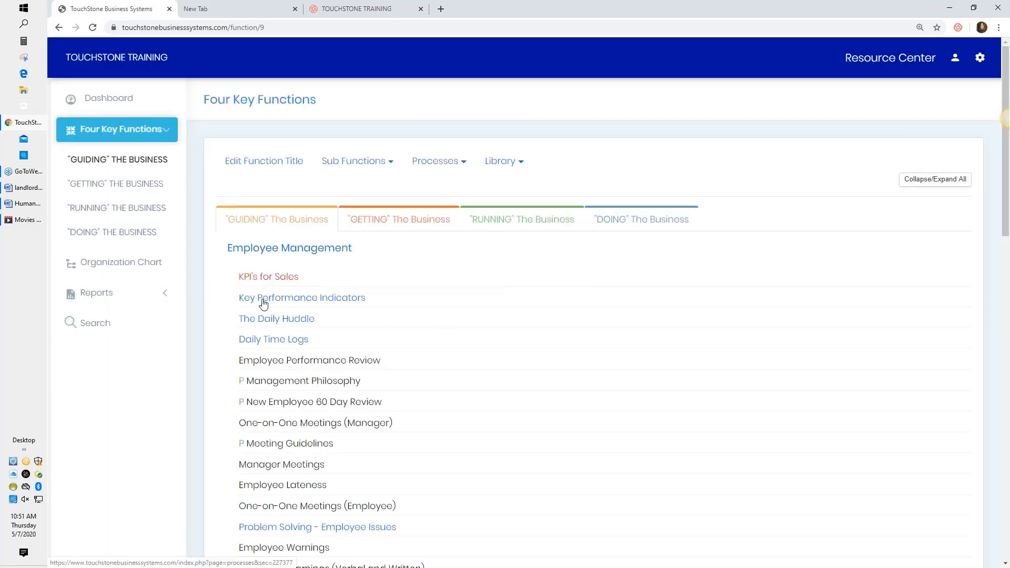
- Move the "Key Performance Indicators - Sales and Marketing" document from Key Performance Indicators to the KPI's for Sales process in Employee Management
left_click(309, 302)
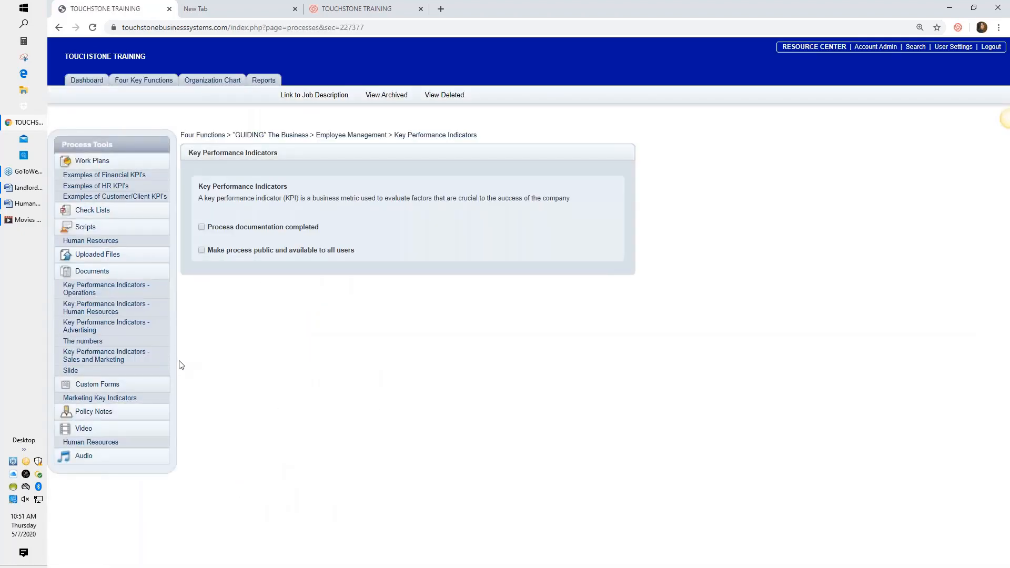
left_click(99, 361)
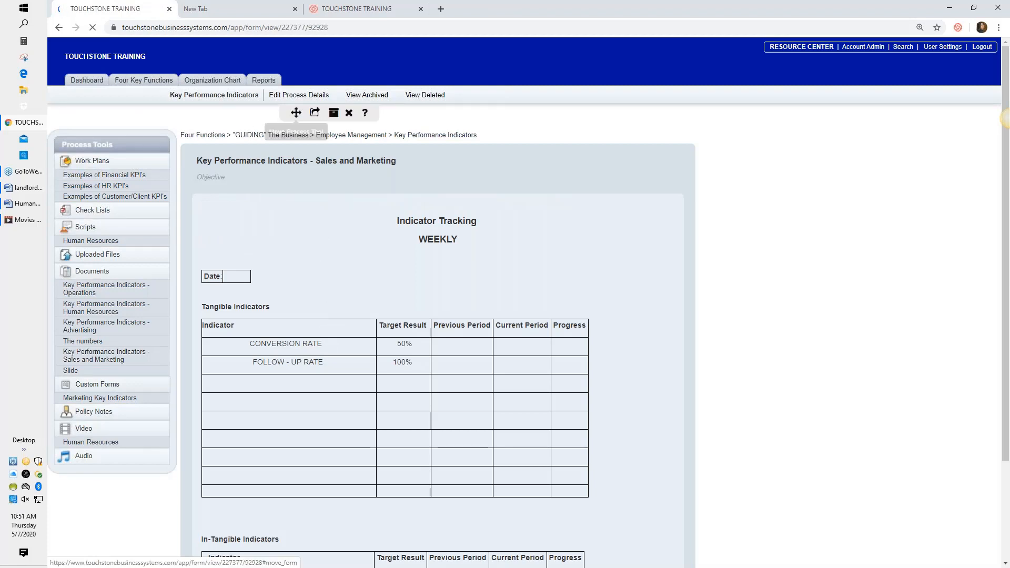
left_click(296, 114)
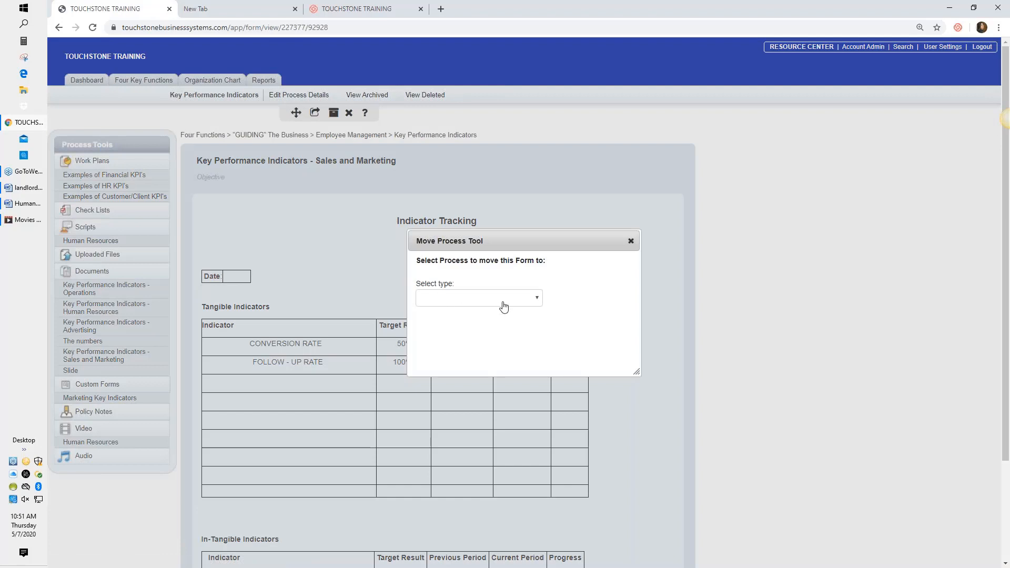
left_click(536, 299)
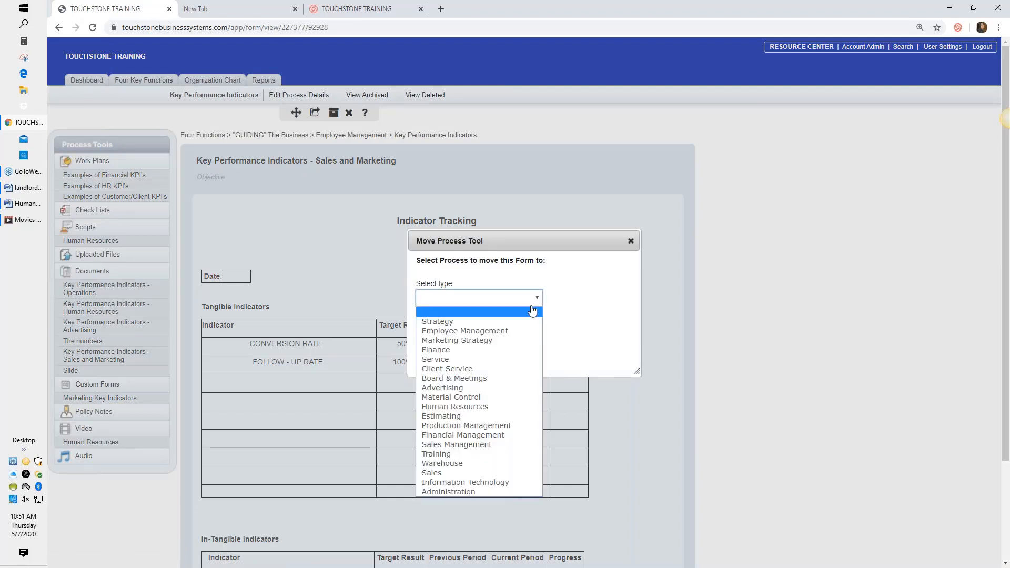
left_click(523, 331)
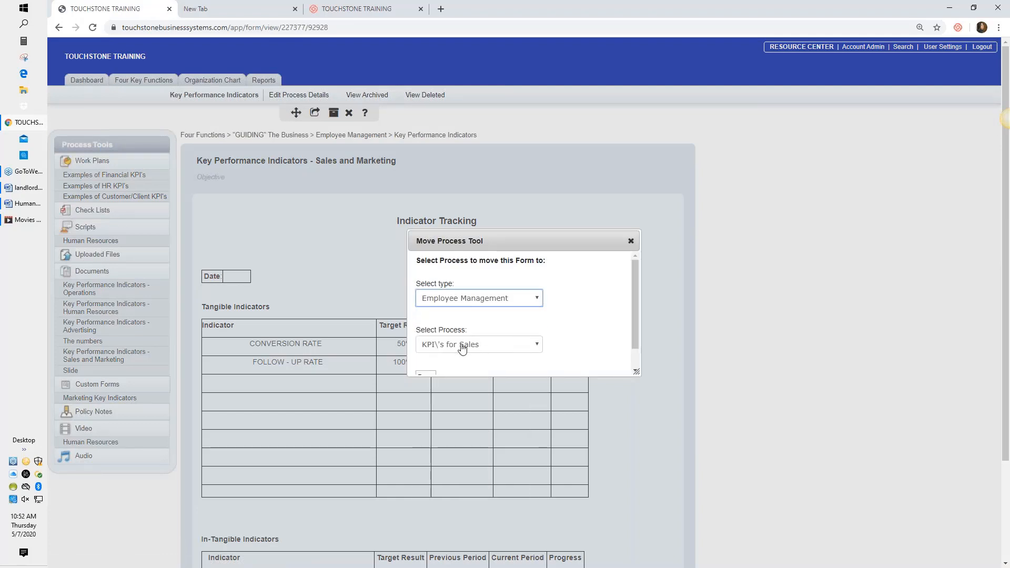
left_click_drag(636, 339, 637, 354)
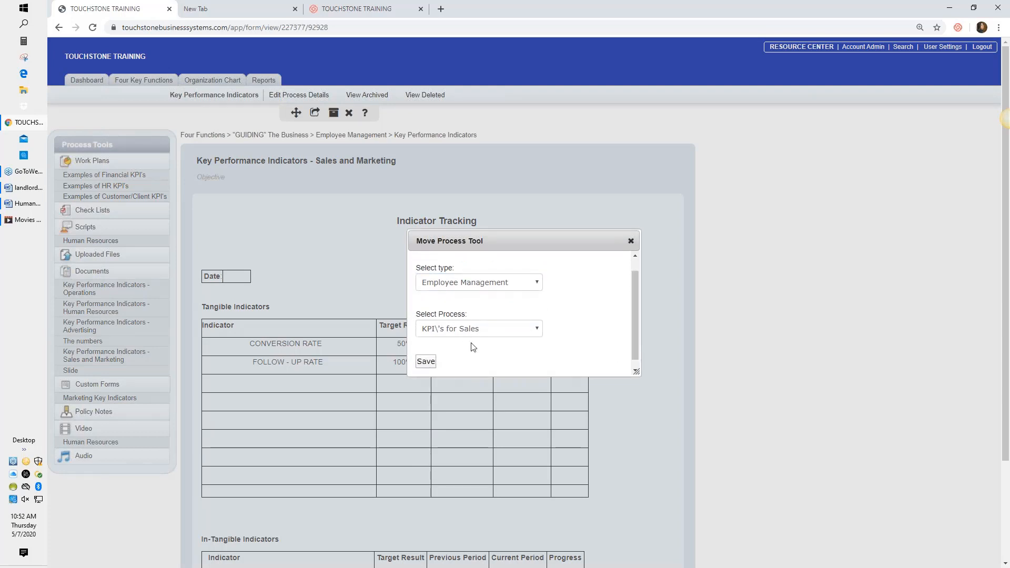
left_click(426, 362)
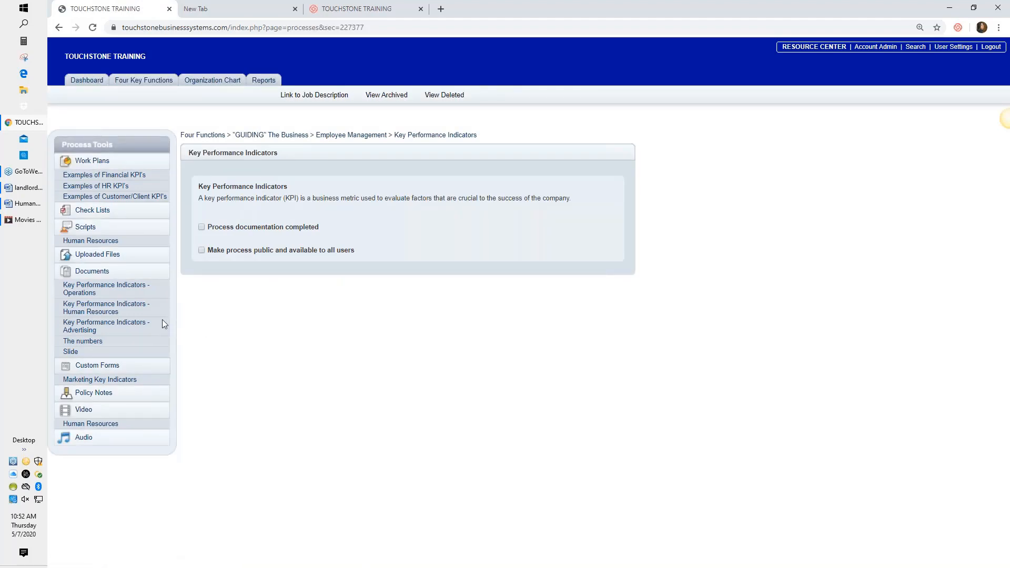
- Open the KPI's for Sales process and link it as Strategic to the Manager of Marketing & Sales job description
left_click(367, 138)
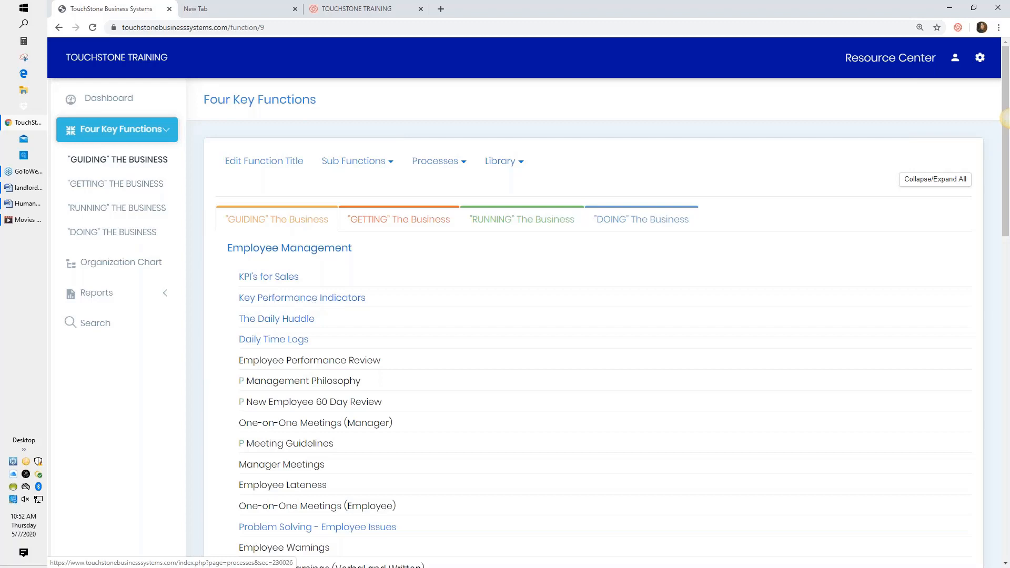
left_click(266, 278)
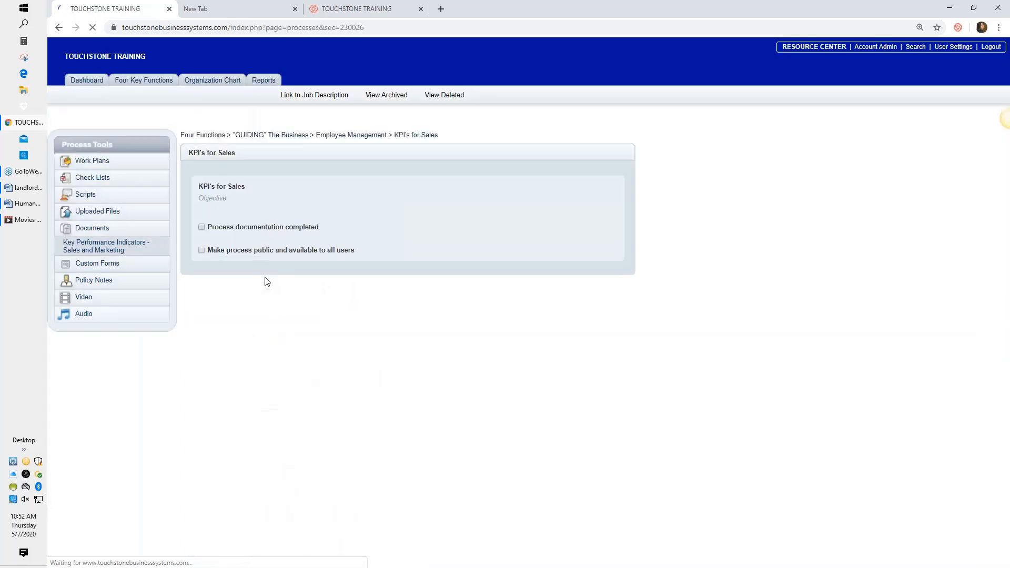
left_click(314, 95)
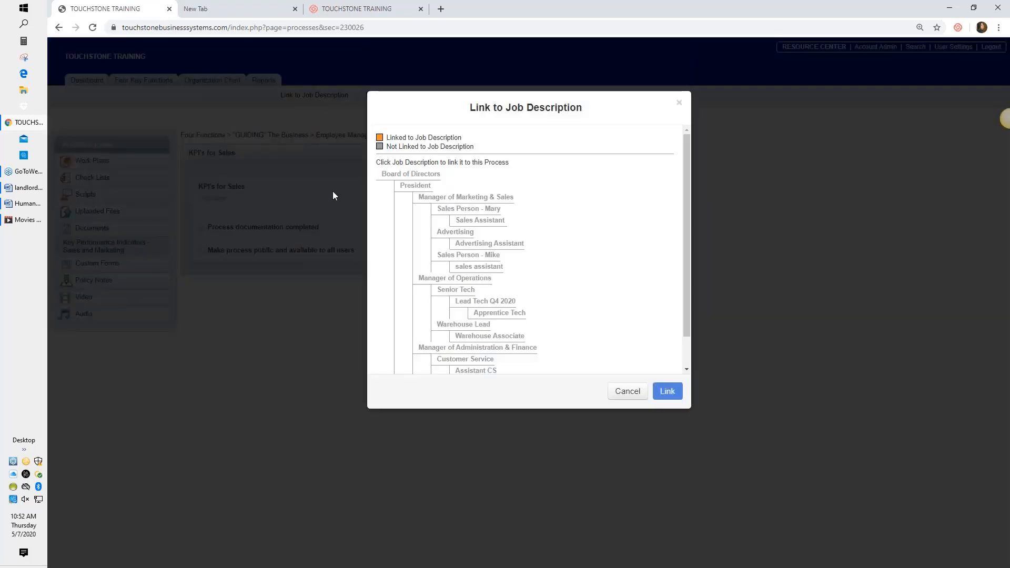
left_click(432, 198)
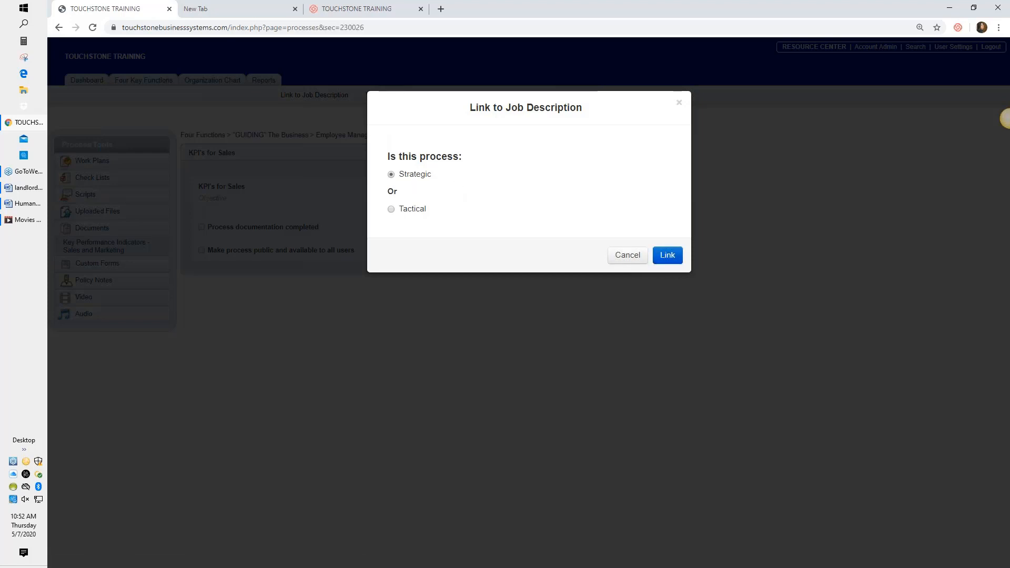
left_click(667, 255)
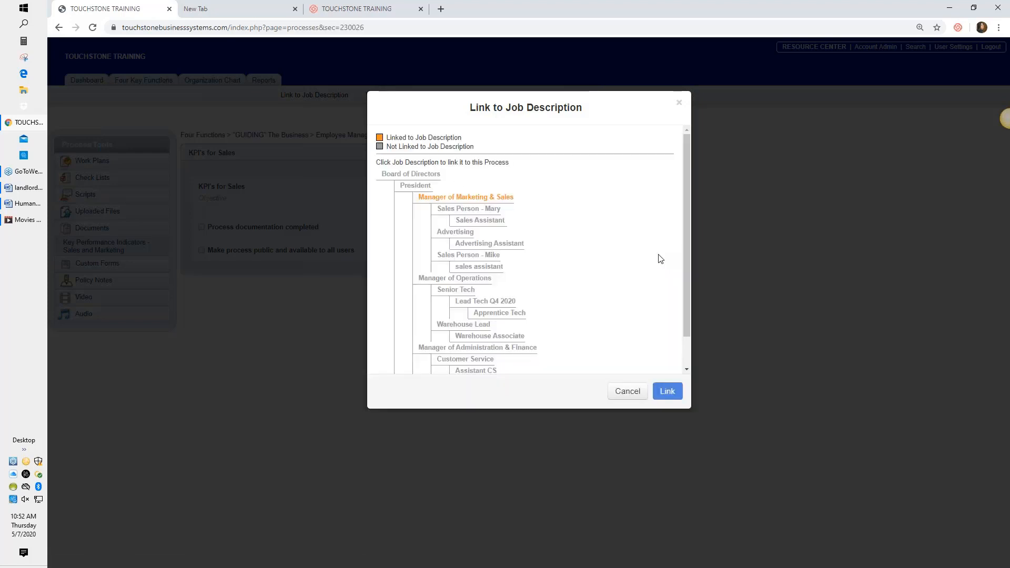
left_click(678, 104)
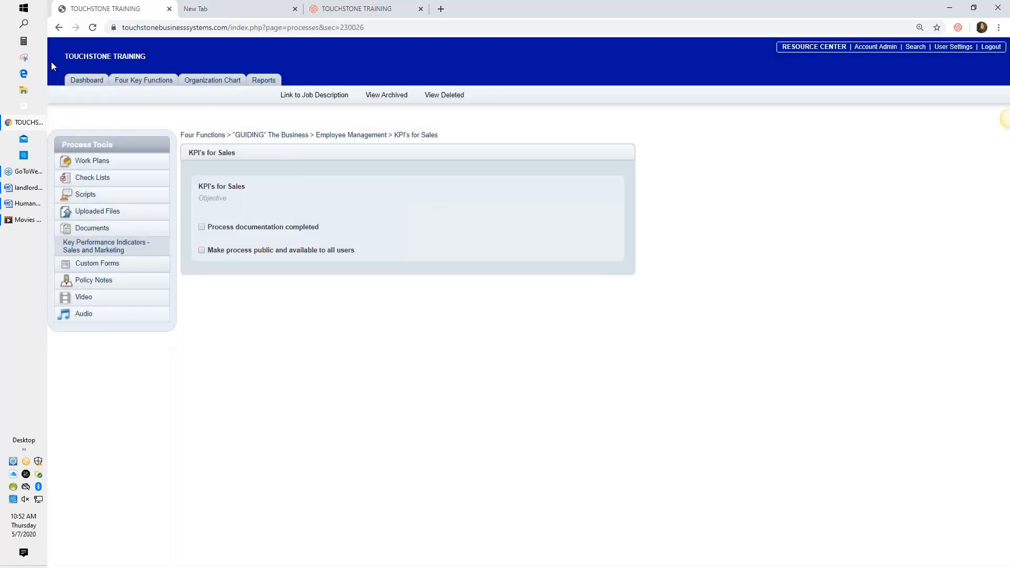
- Review the financial and HR KPI work plans, the Operations document and the Marketing Key Indicators form in the Key Performance Indicators process
left_click(370, 137)
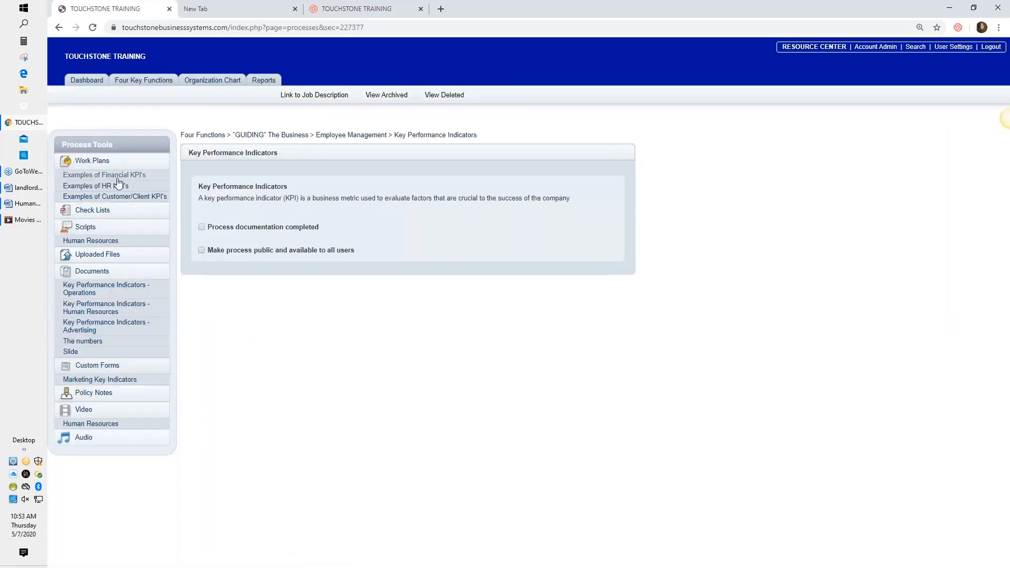
left_click(112, 177)
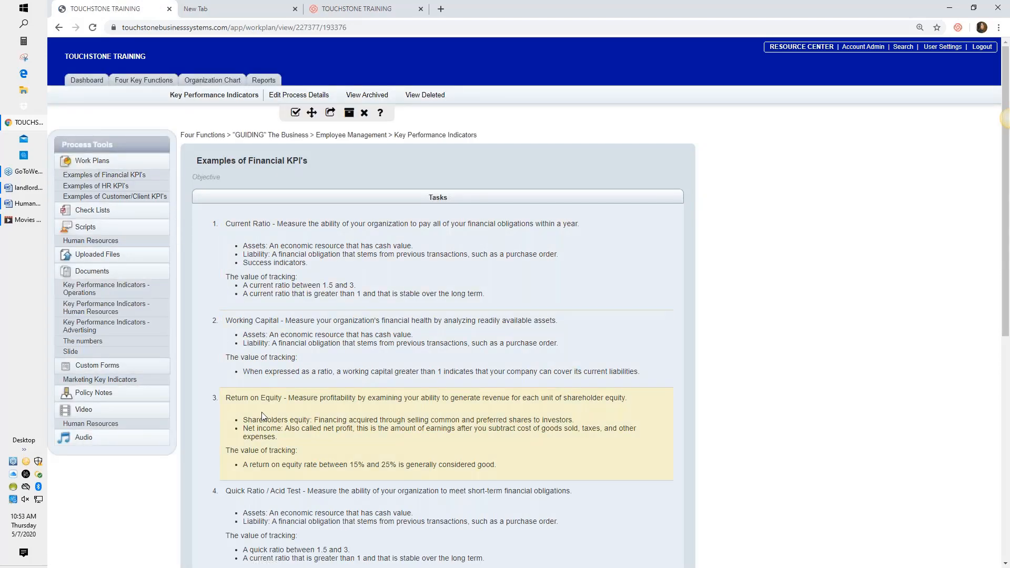
left_click(105, 186)
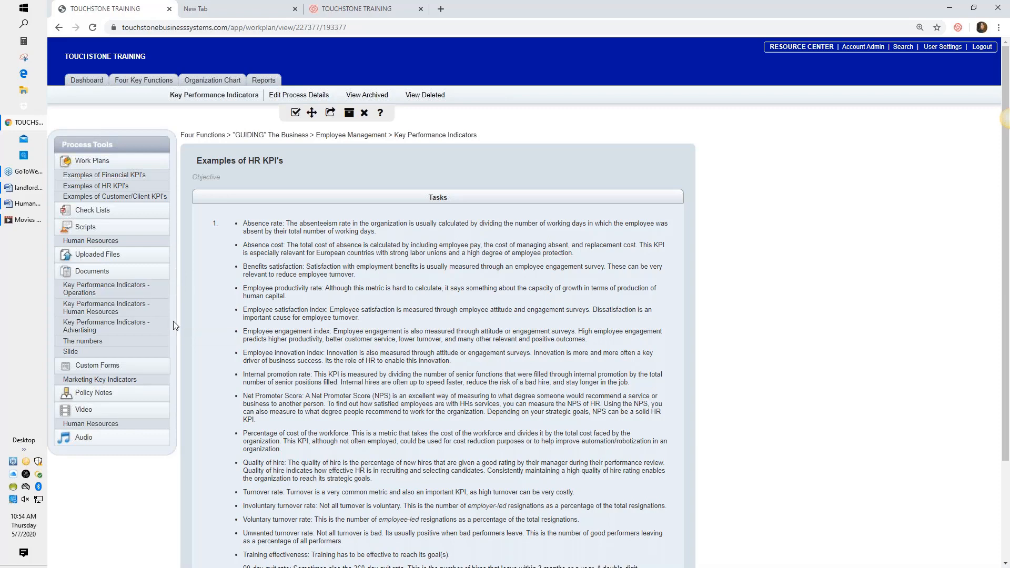
left_click(83, 290)
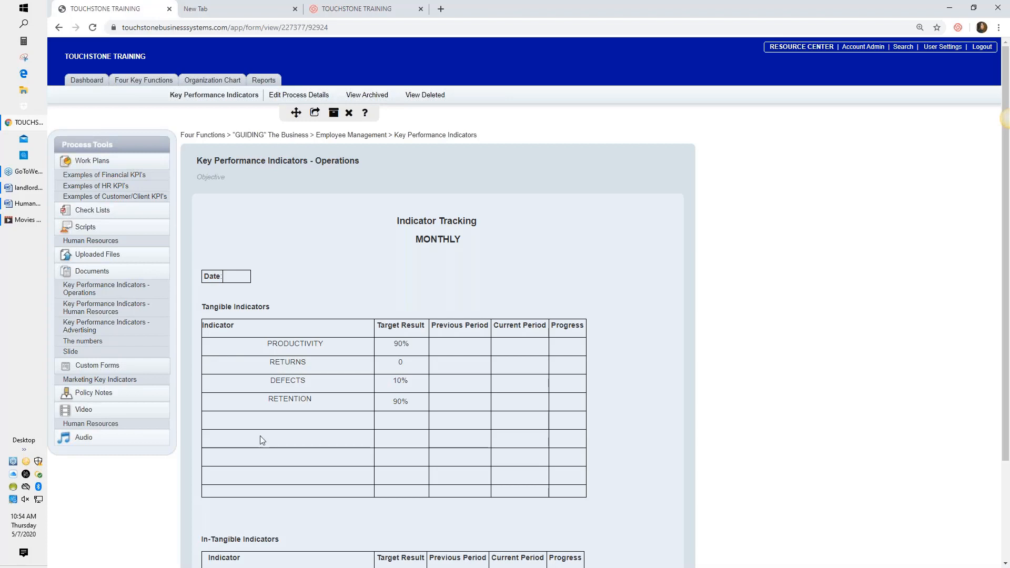
scroll(259, 437, "down", 2)
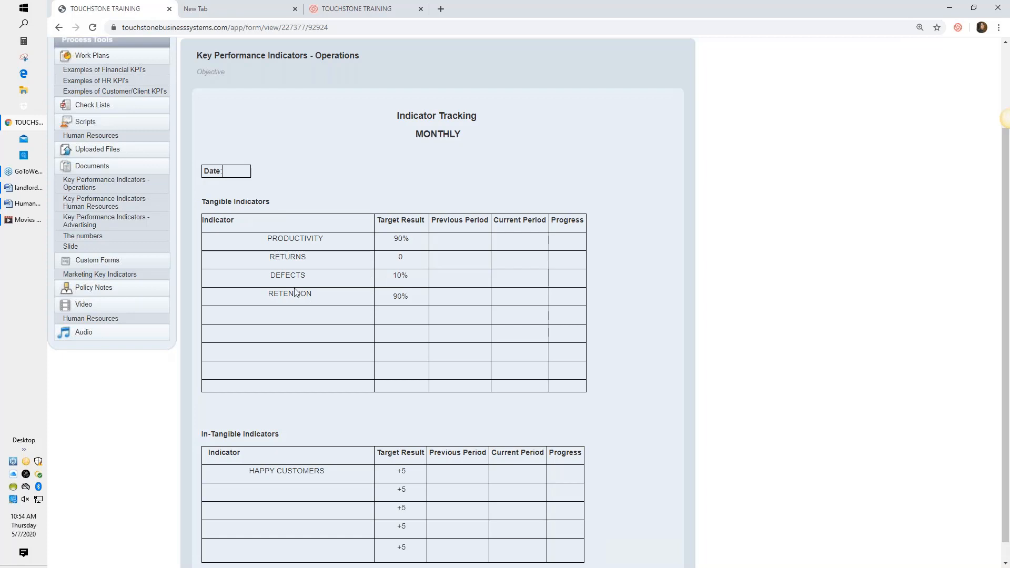
left_click(120, 277)
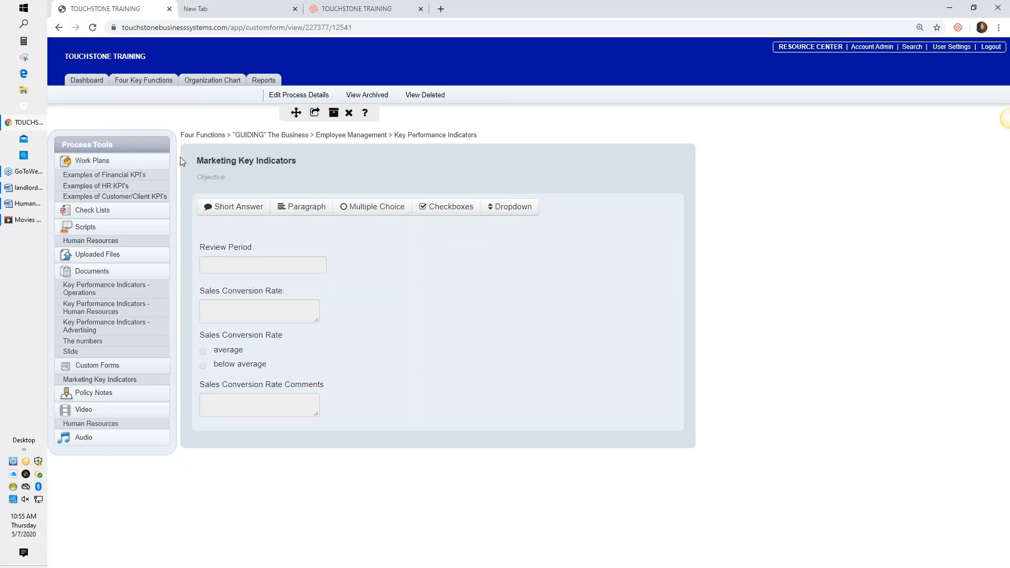
- Open the Key Performance Indicators - Sales and Marketing process from the Manager of Administration & Finance control panel
left_click(88, 82)
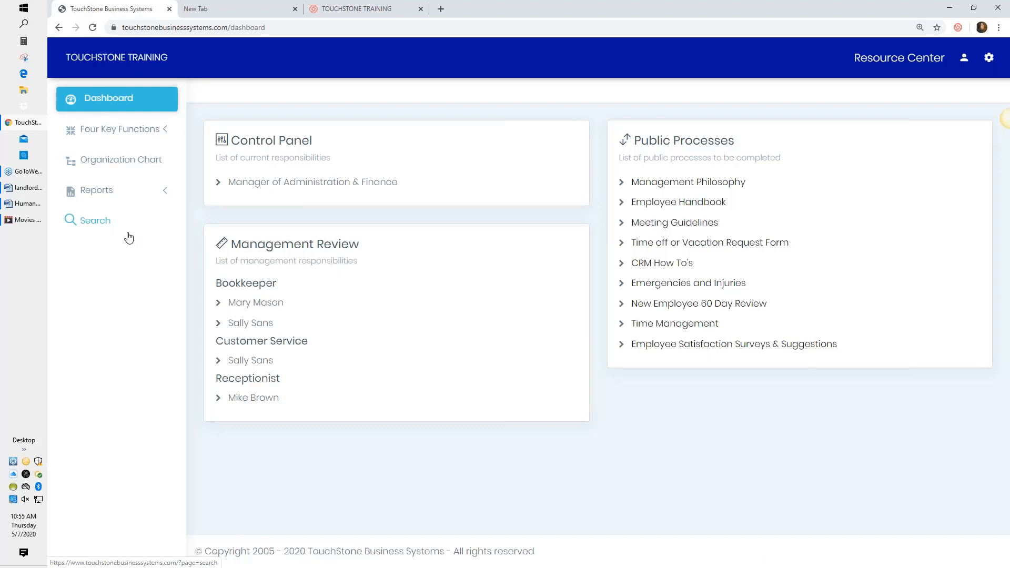
left_click(312, 185)
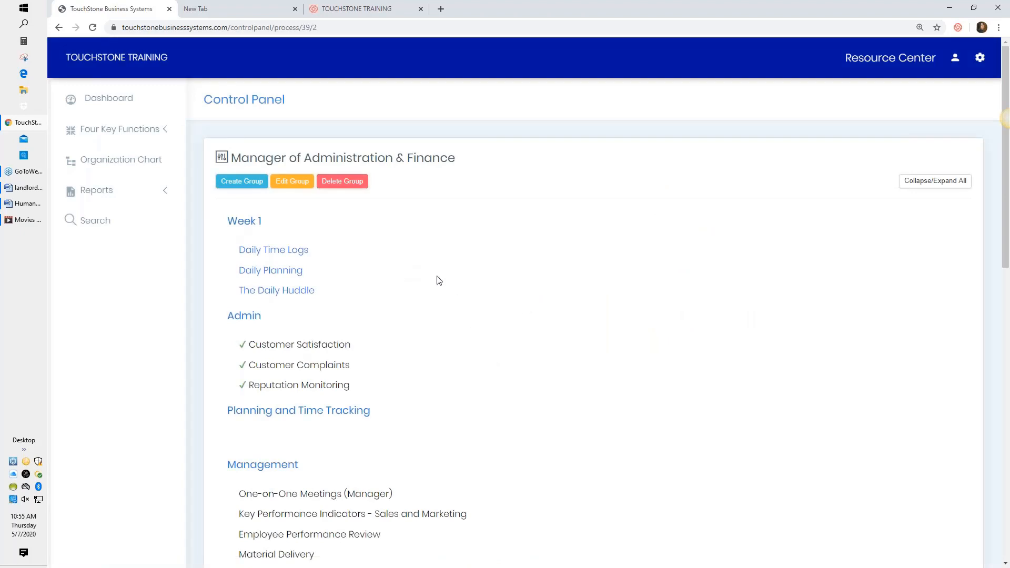
scroll(519, 303, "down", 2)
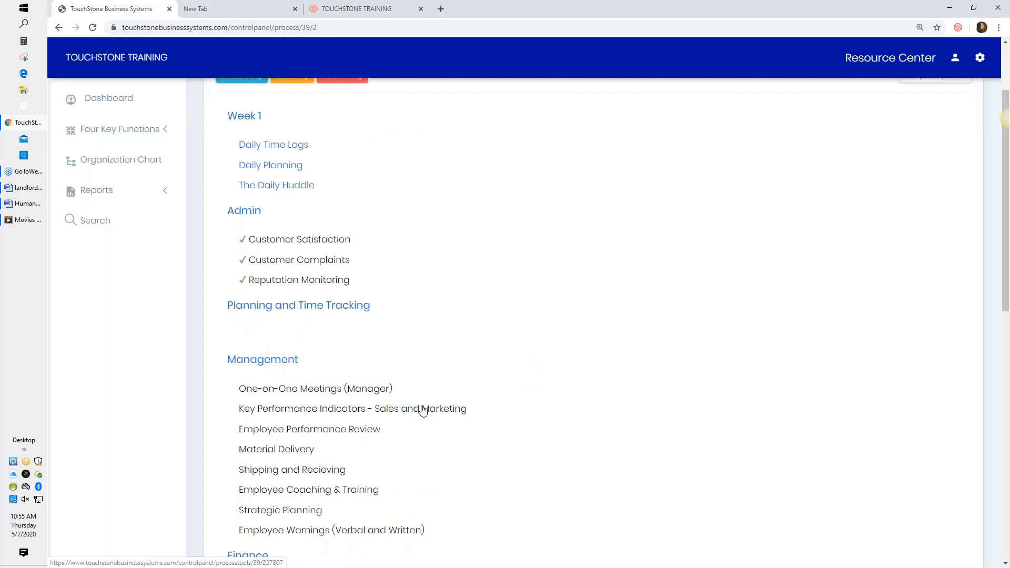
scroll(534, 378, "down", 2)
scroll(534, 380, "up", 1)
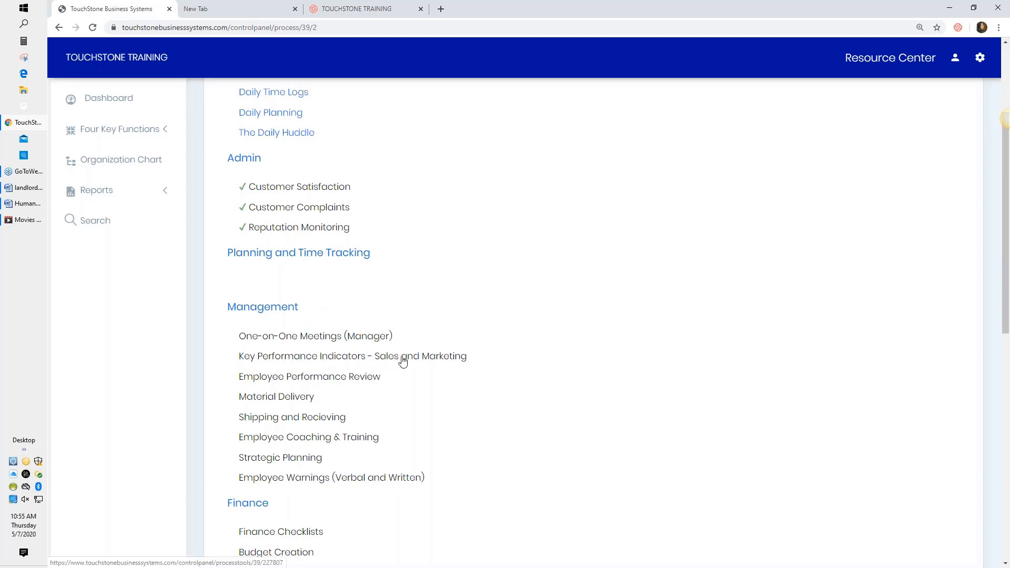
left_click(322, 360)
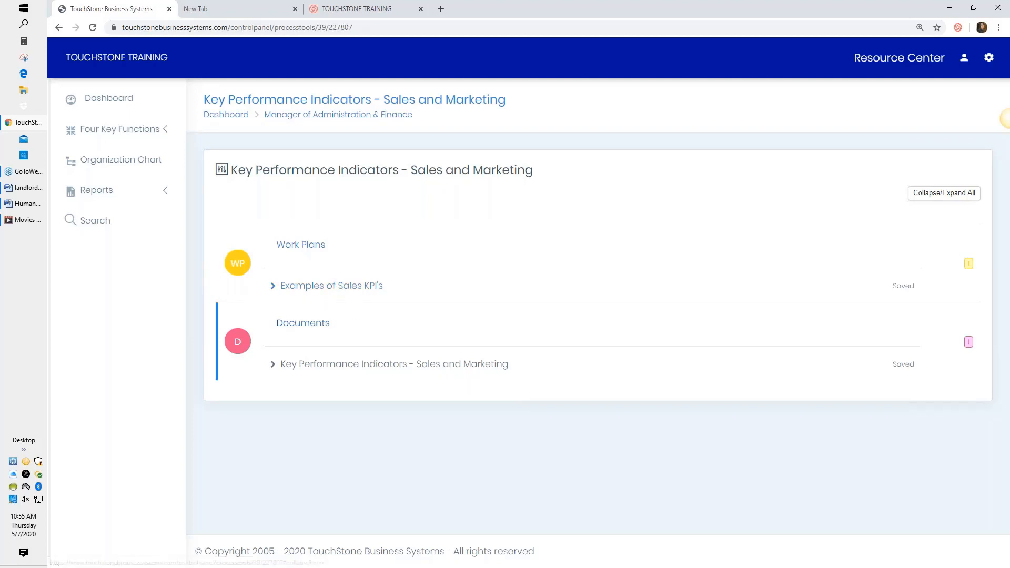
- Open the Key Performance Indicators - Sales and Marketing document, save a completed copy, and review its weekly indicator table
left_click(378, 363)
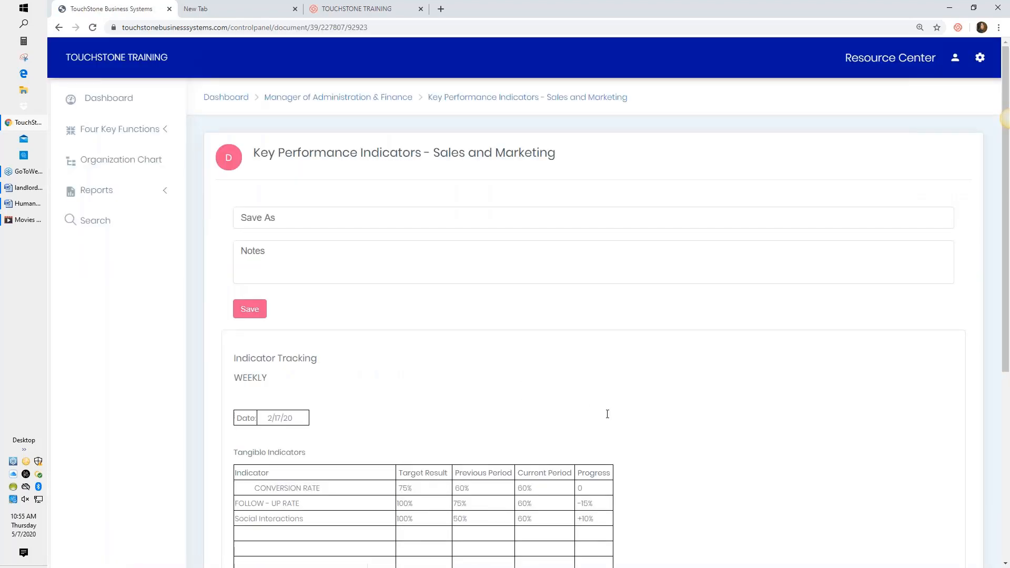
scroll(656, 428, "down", 2)
scroll(658, 432, "down", 2)
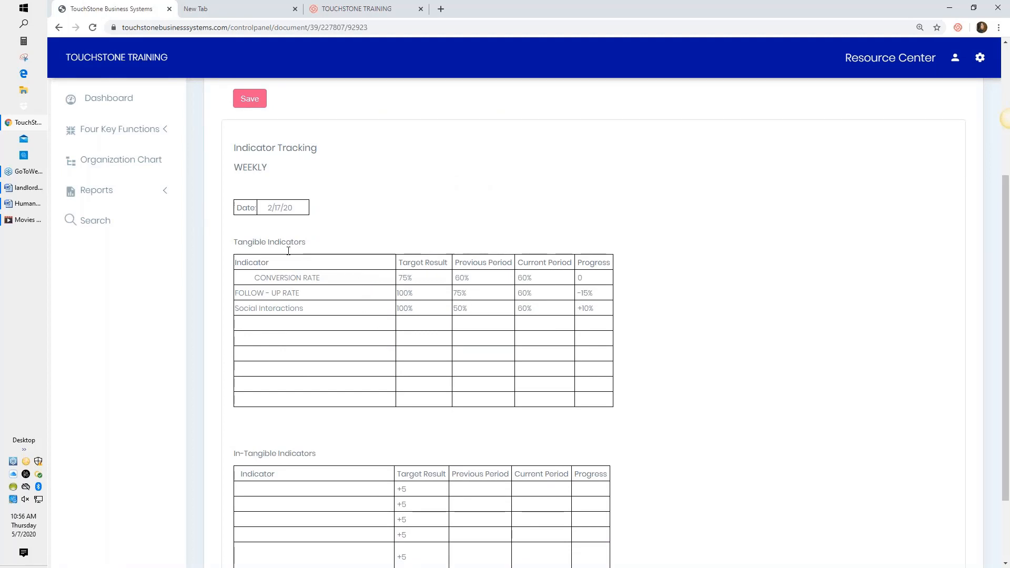
left_click(255, 277)
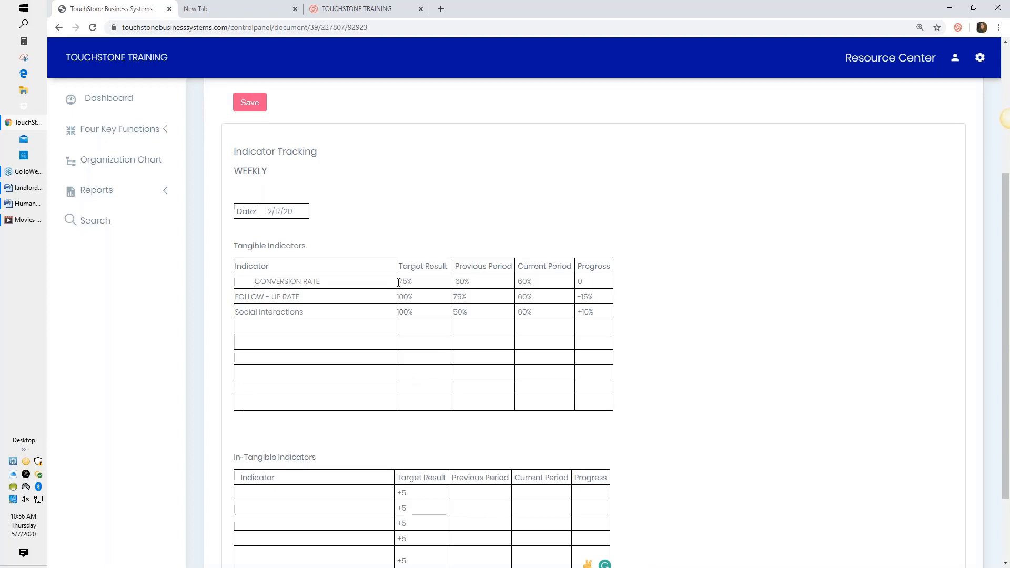
scroll(315, 305, "up", 4)
left_click(251, 312)
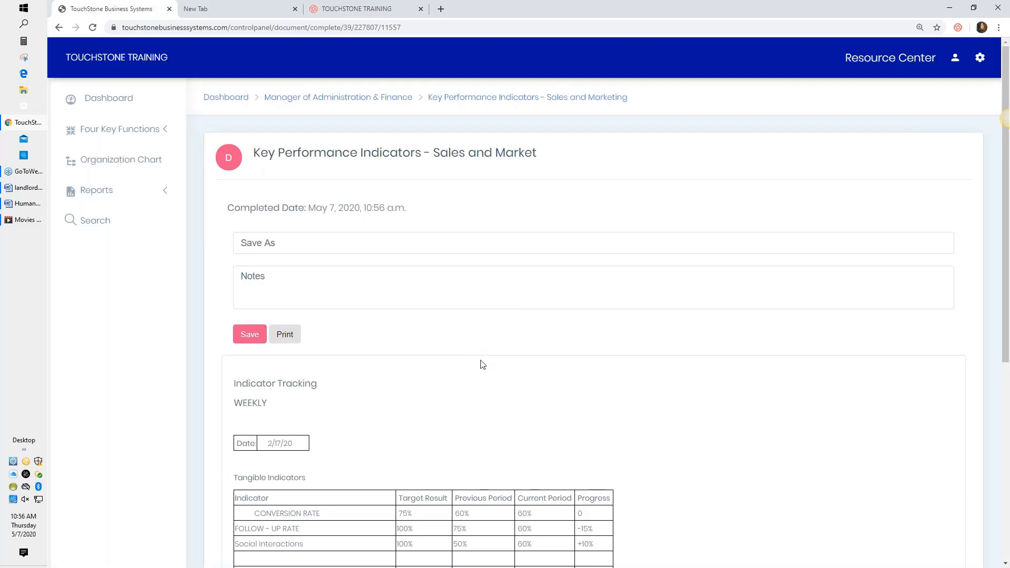
scroll(472, 434, "down", 2)
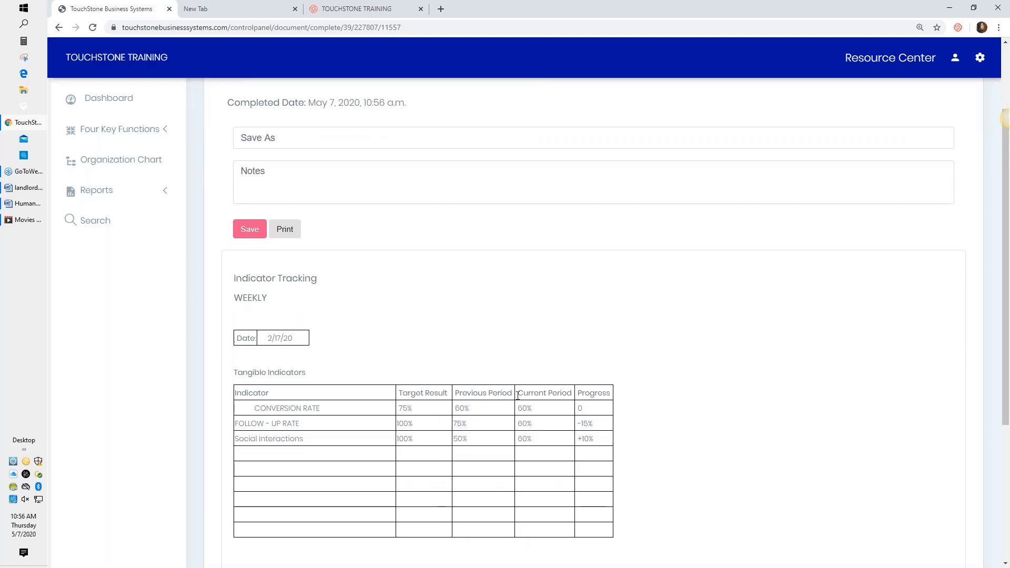
scroll(476, 304, "up", 2)
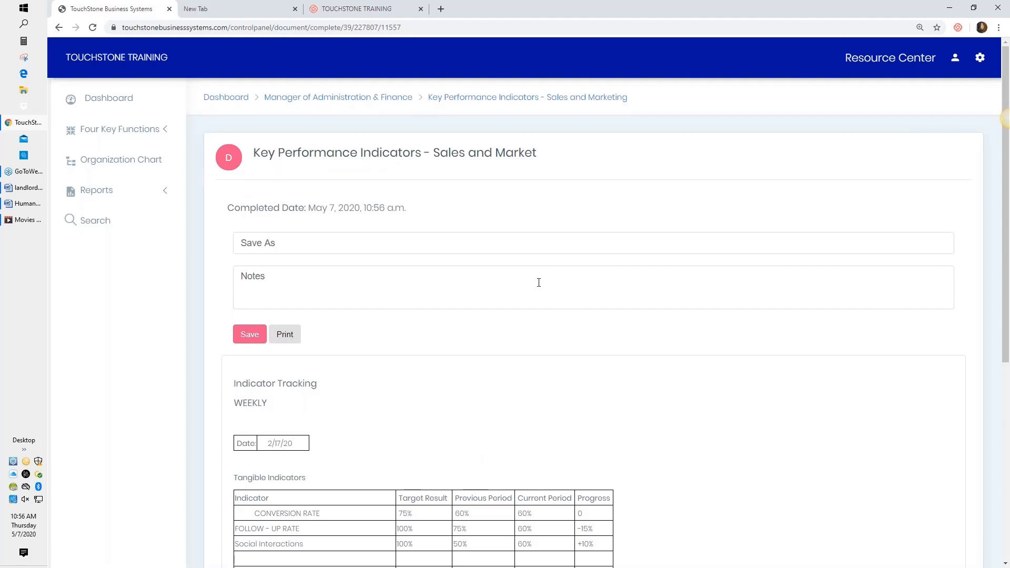
- Check the KPI's for Sales process under "GUIDING" The Business, and view the Marketing Key Indicators custom form in Key Performance Indicators
left_click(119, 134)
left_click(120, 162)
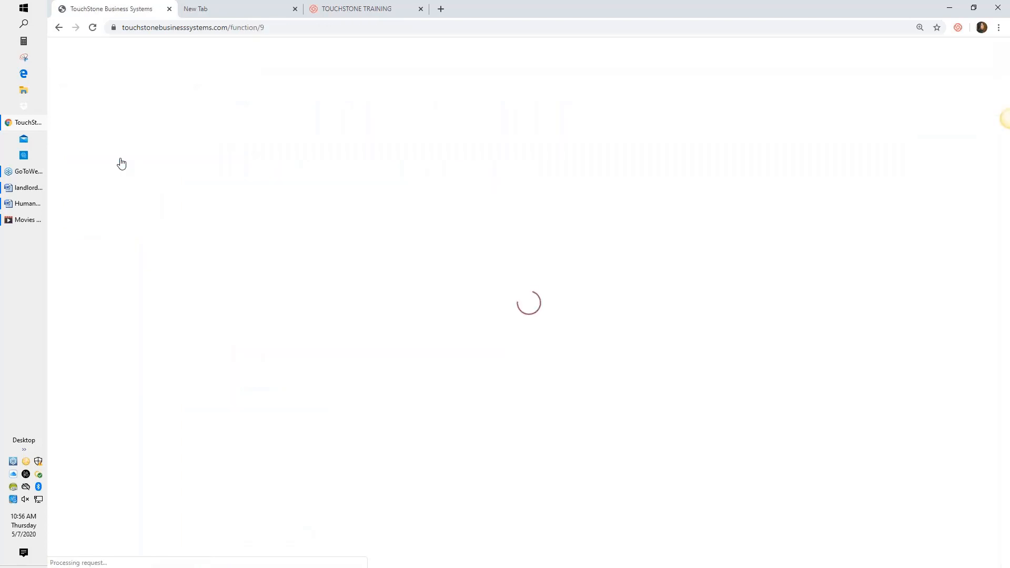
left_click(264, 277)
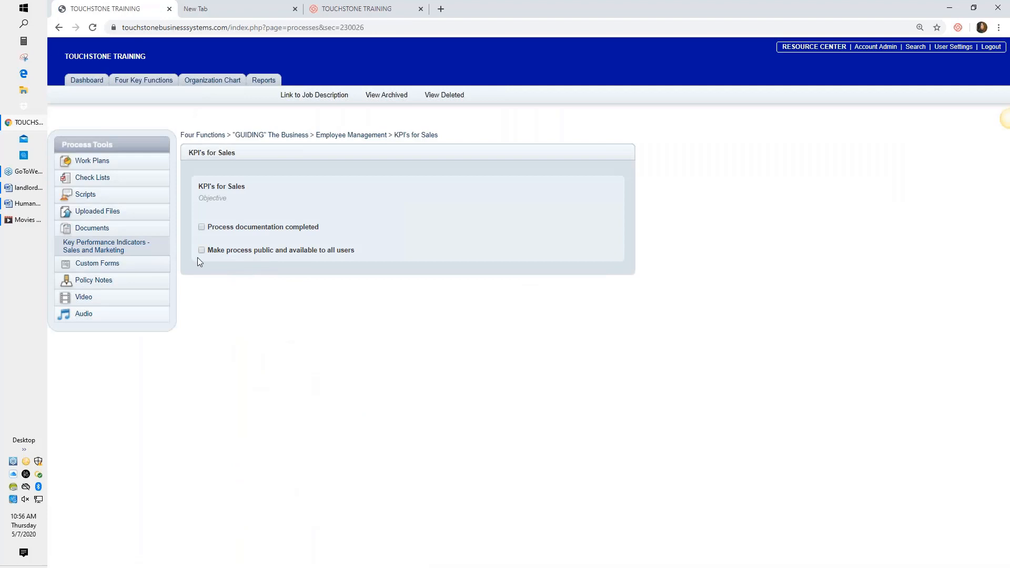
left_click(355, 139)
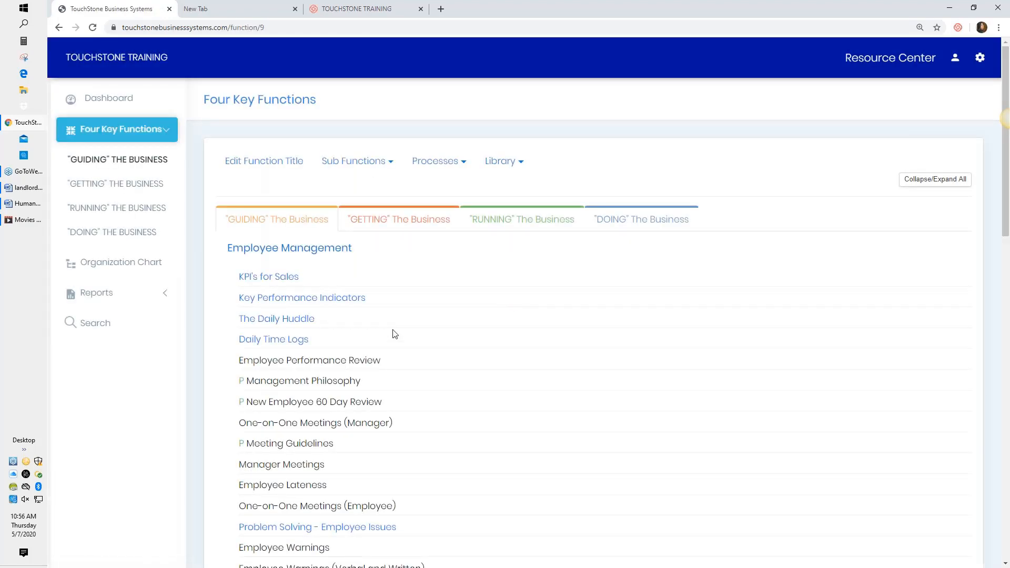
left_click(345, 301)
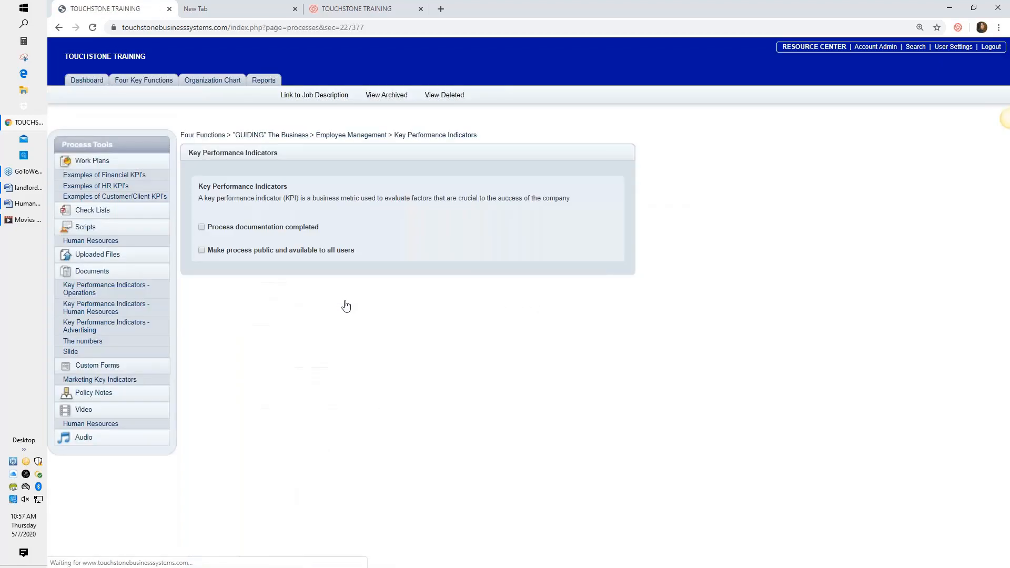
left_click(119, 380)
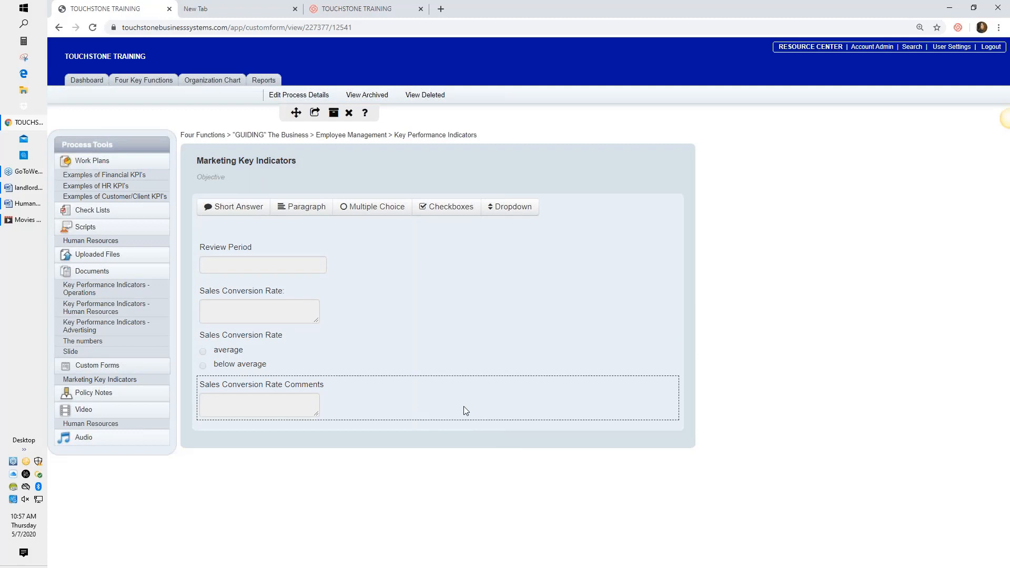
- Run the Management Review report for the first listed employee and look through the completed work plans
left_click(86, 82)
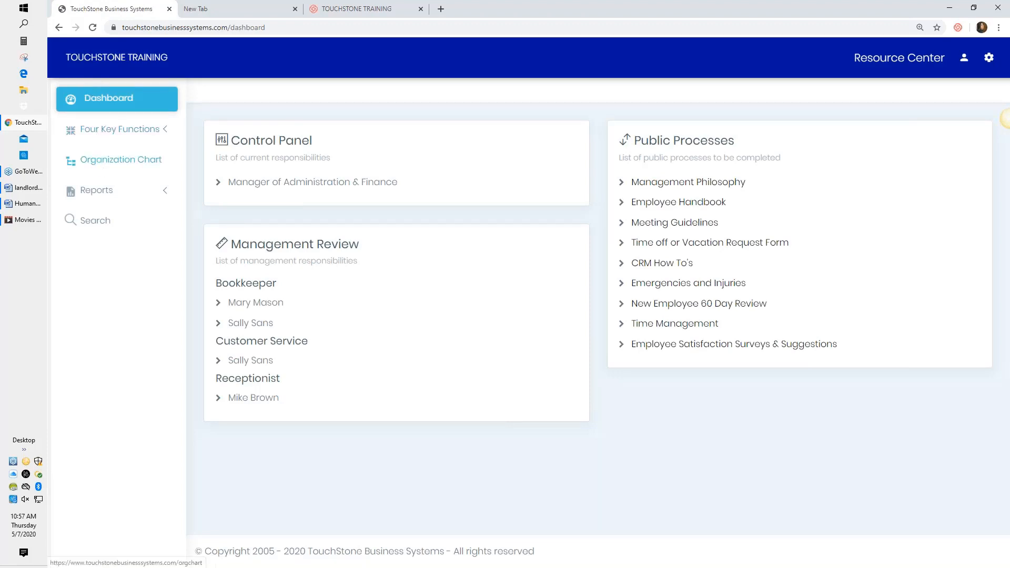
left_click(97, 194)
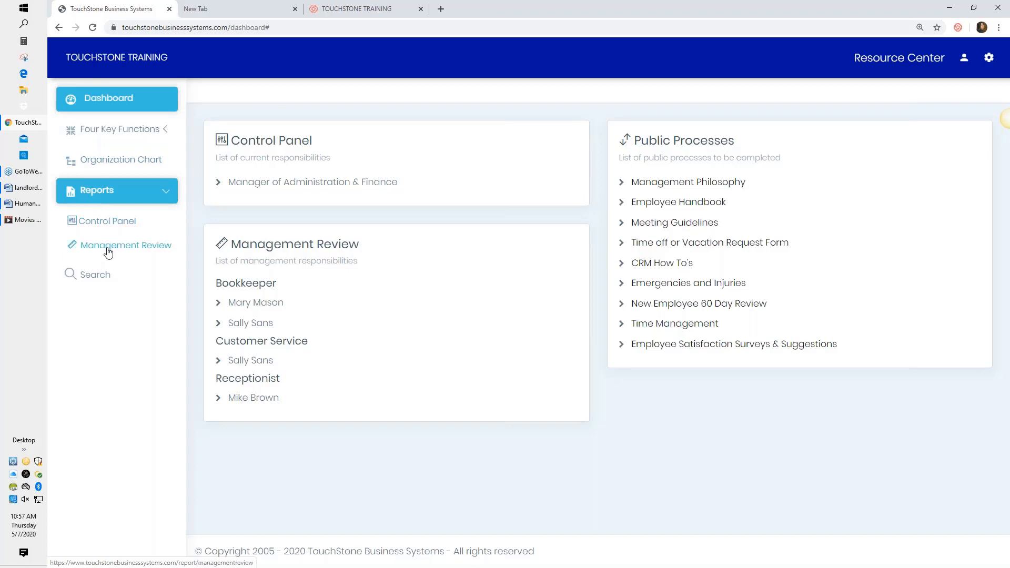
left_click(147, 252)
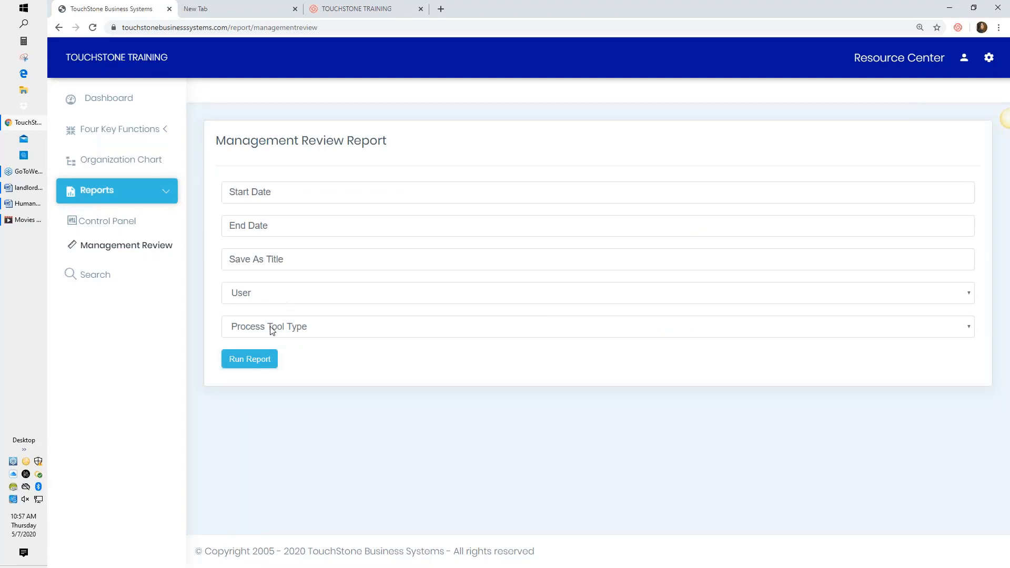
left_click(247, 294)
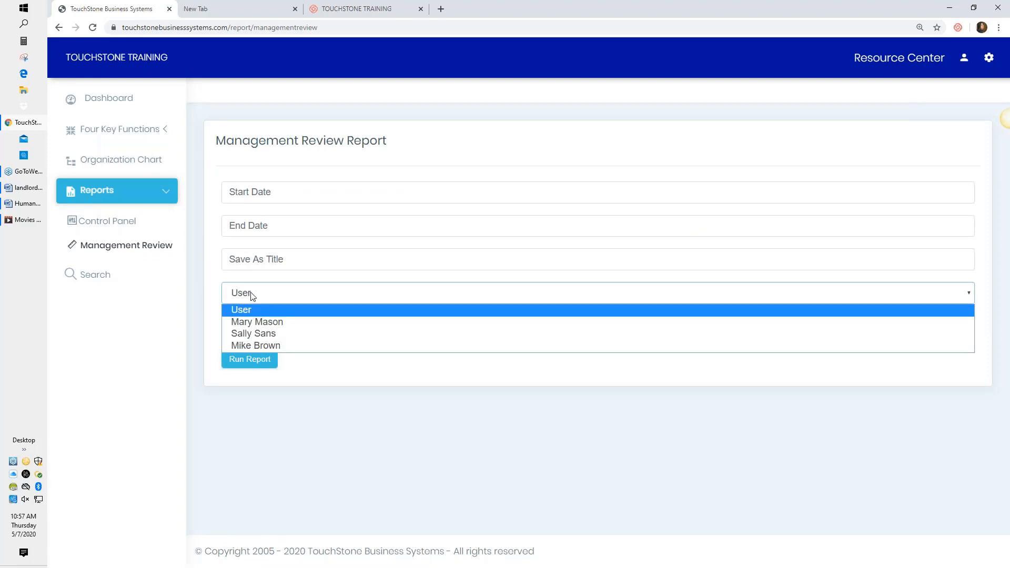
left_click(270, 322)
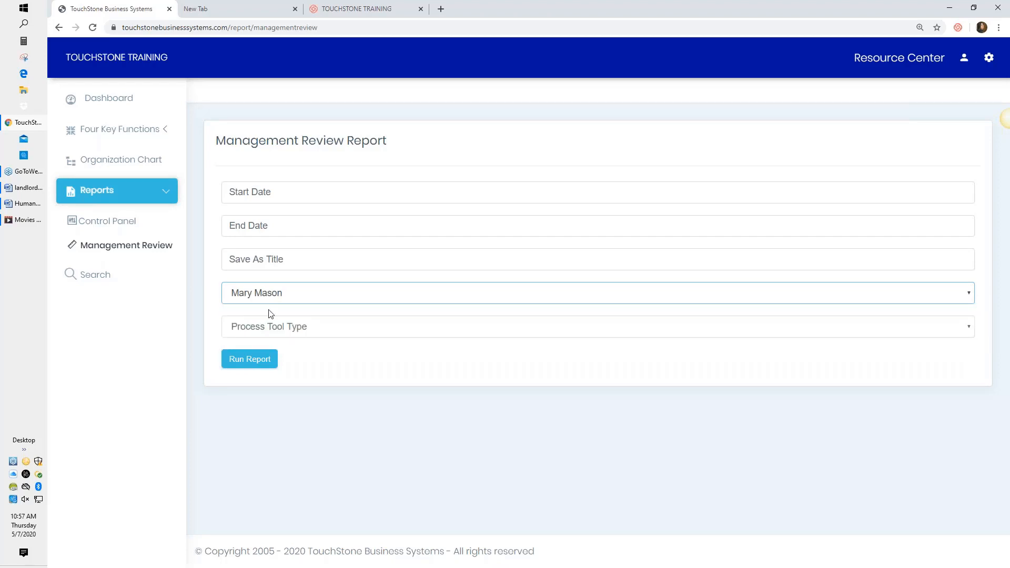
left_click(250, 363)
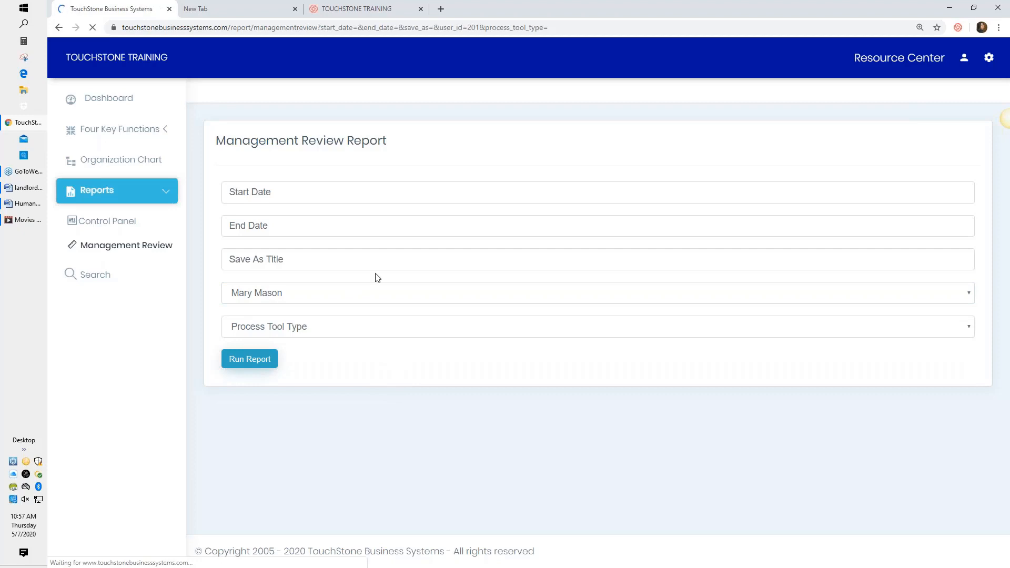
scroll(410, 322, "down", 3)
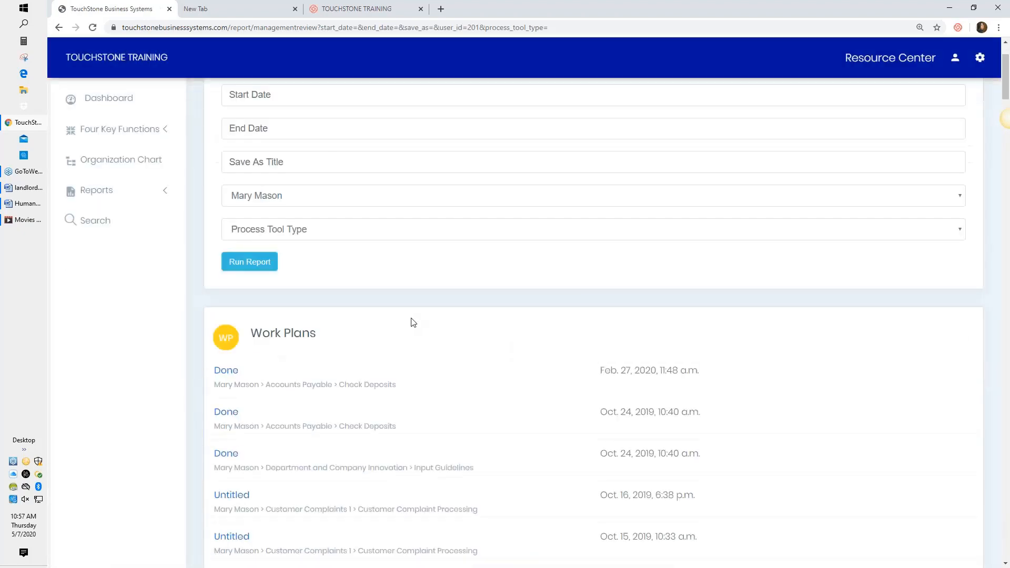
scroll(419, 400, "down", 2)
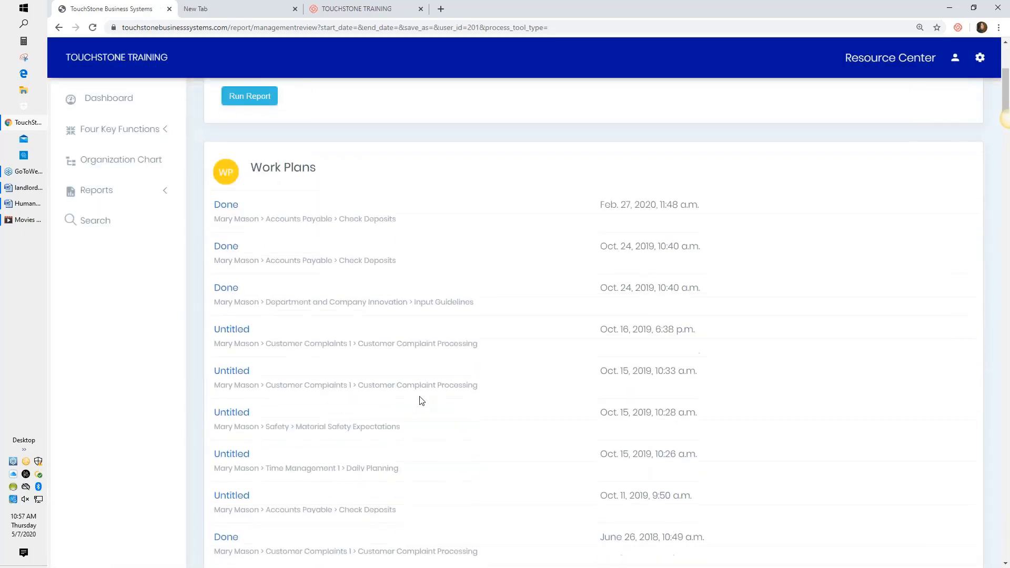
scroll(421, 399, "down", 2)
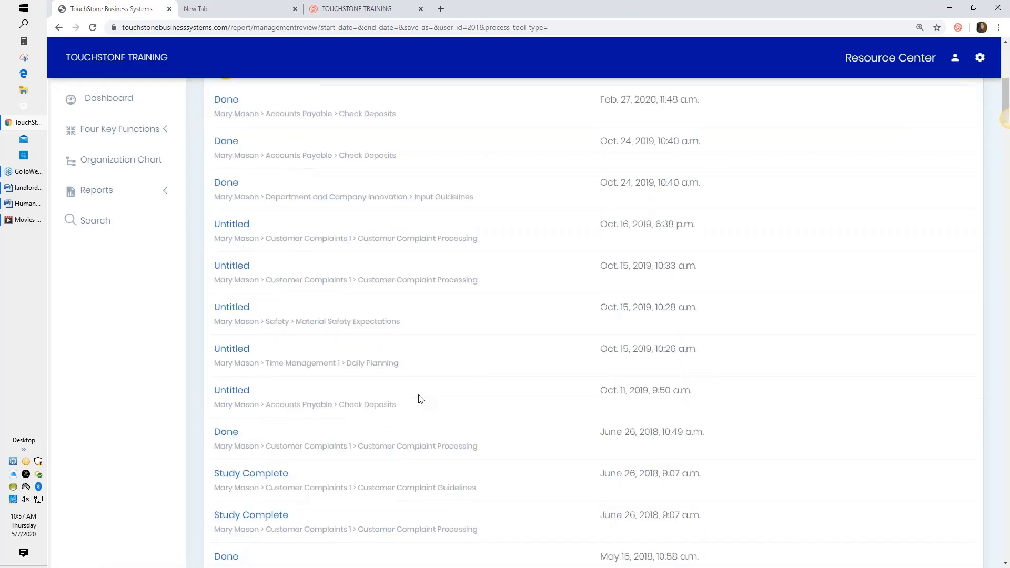
scroll(419, 399, "up", 3)
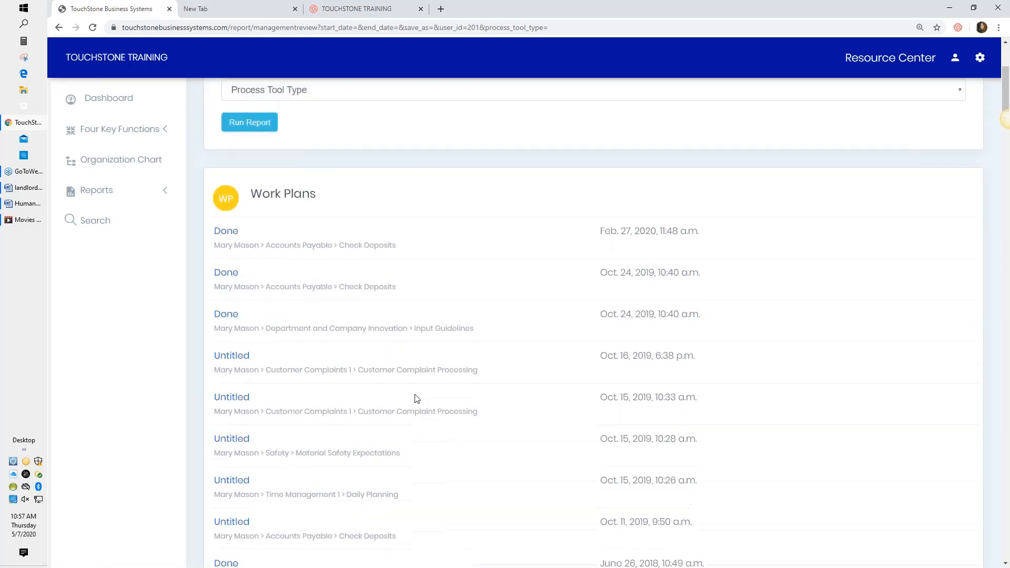
scroll(417, 398, "up", 2)
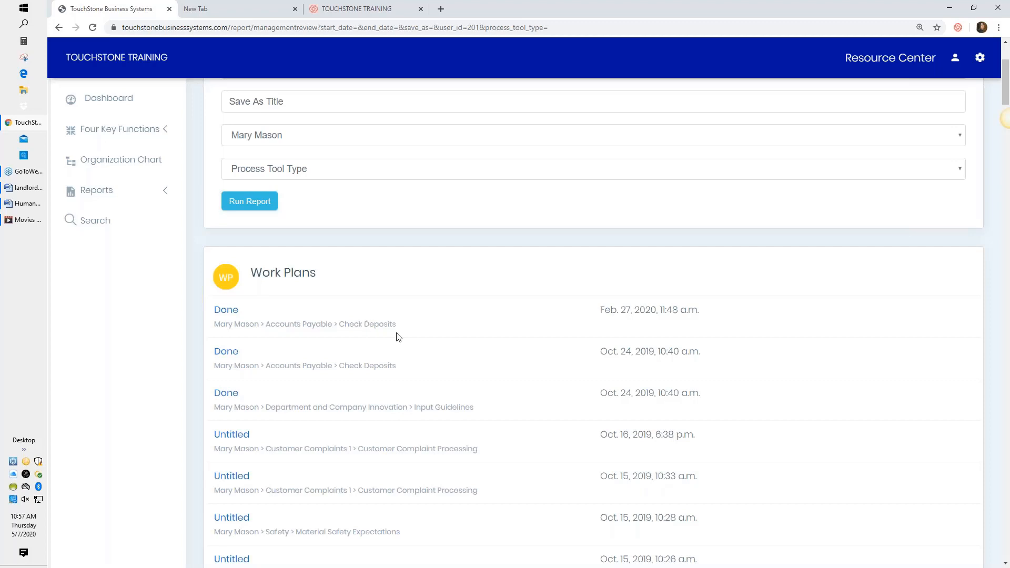
scroll(398, 338, "up", 3)
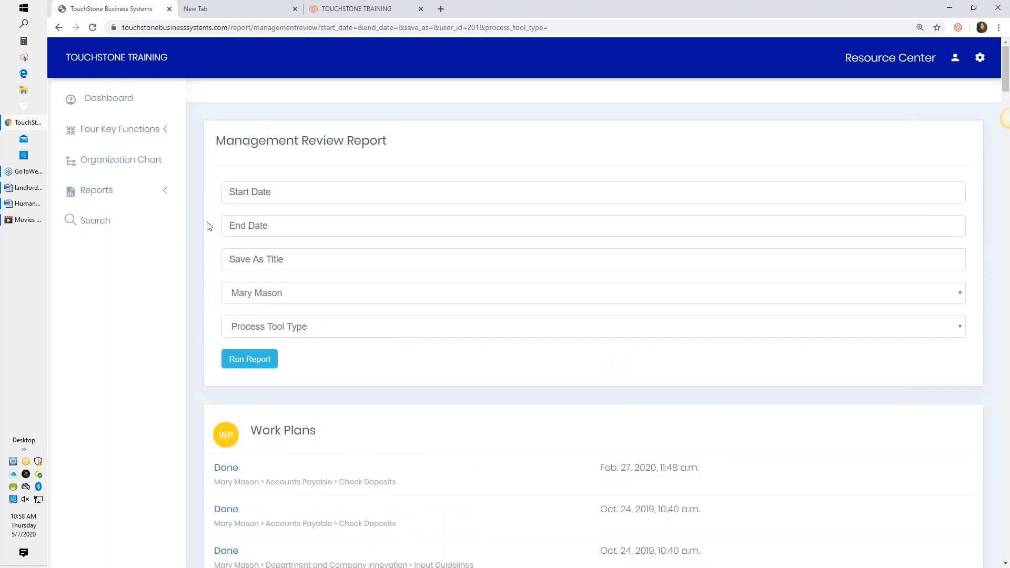
- Return to the dashboard and open the user accounts list in account administration
left_click(108, 100)
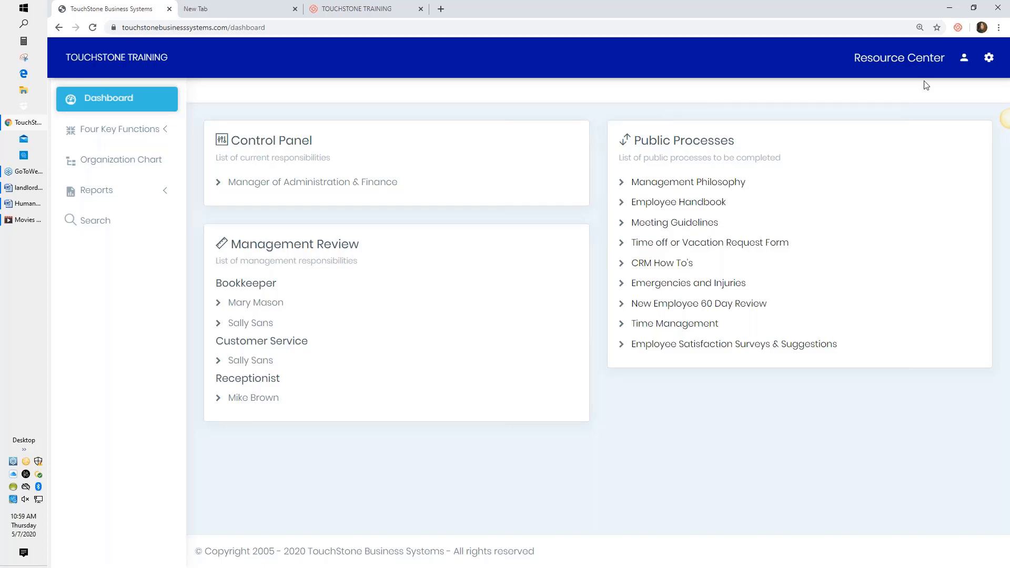
left_click(988, 60)
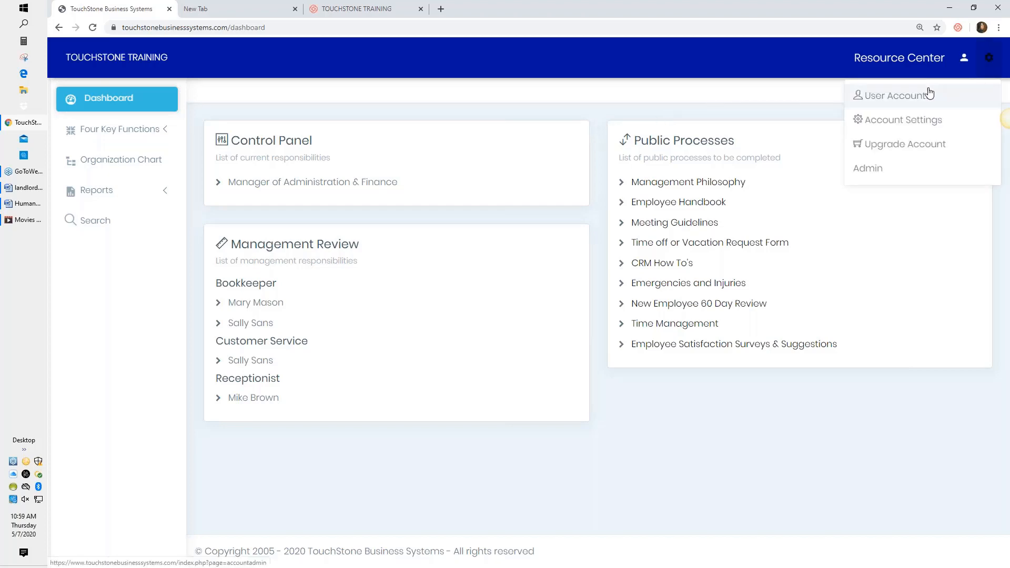
left_click(897, 95)
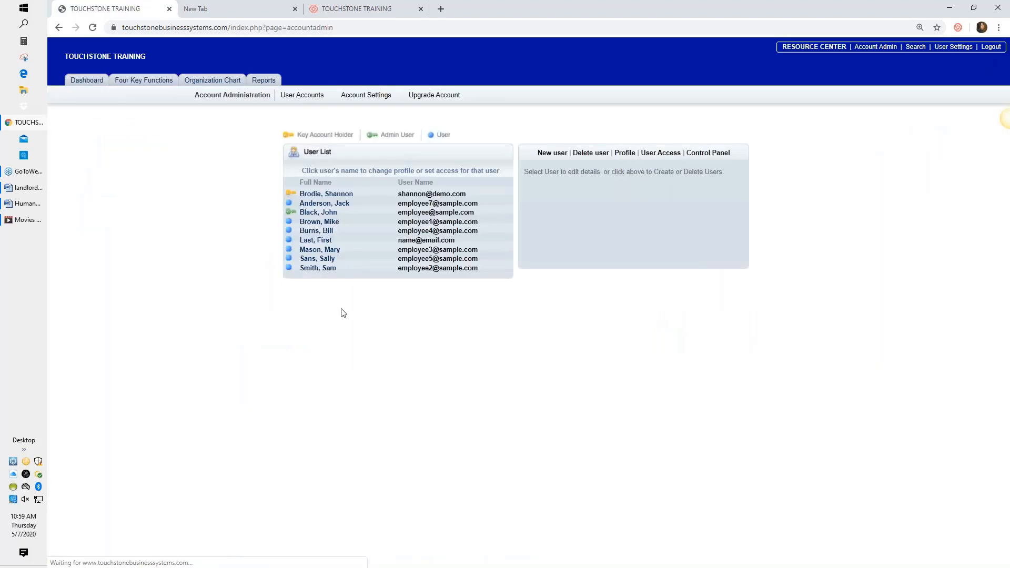